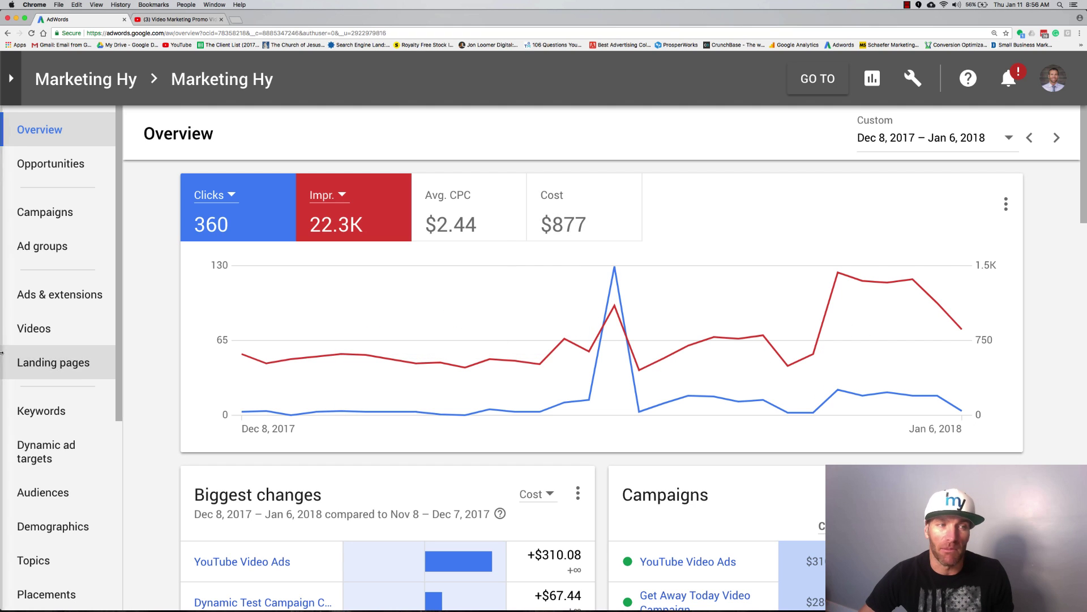
Open the Campaigns list from the left sidebar of the account overview.
click(65, 212)
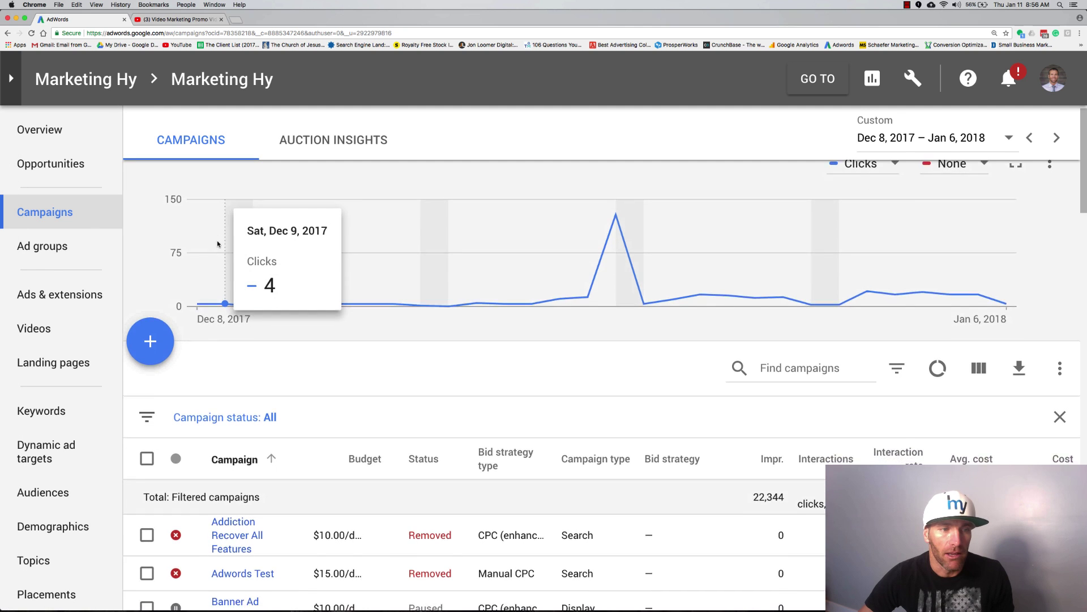
scroll(217, 244, down, 1)
Create a new Video campaign with the Product and brand consideration goal and standard subtype.
click(164, 340)
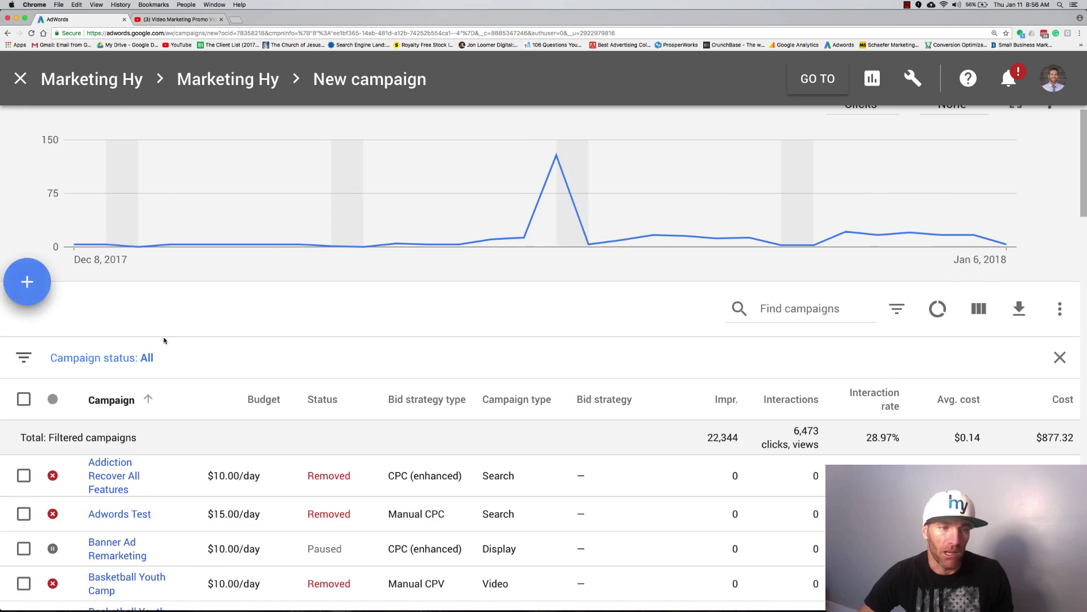
click(787, 257)
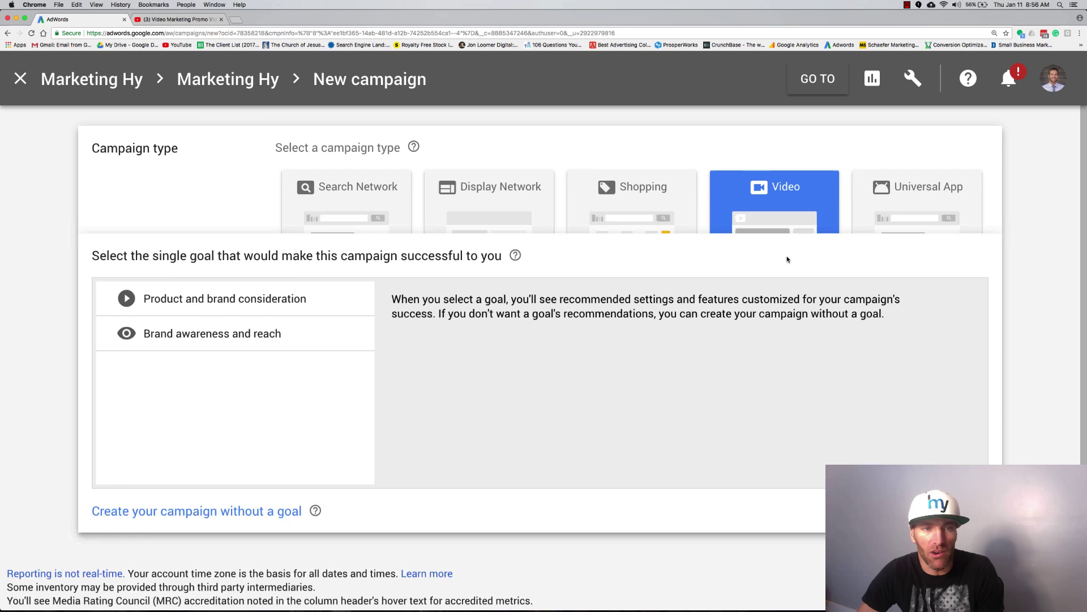
click(251, 267)
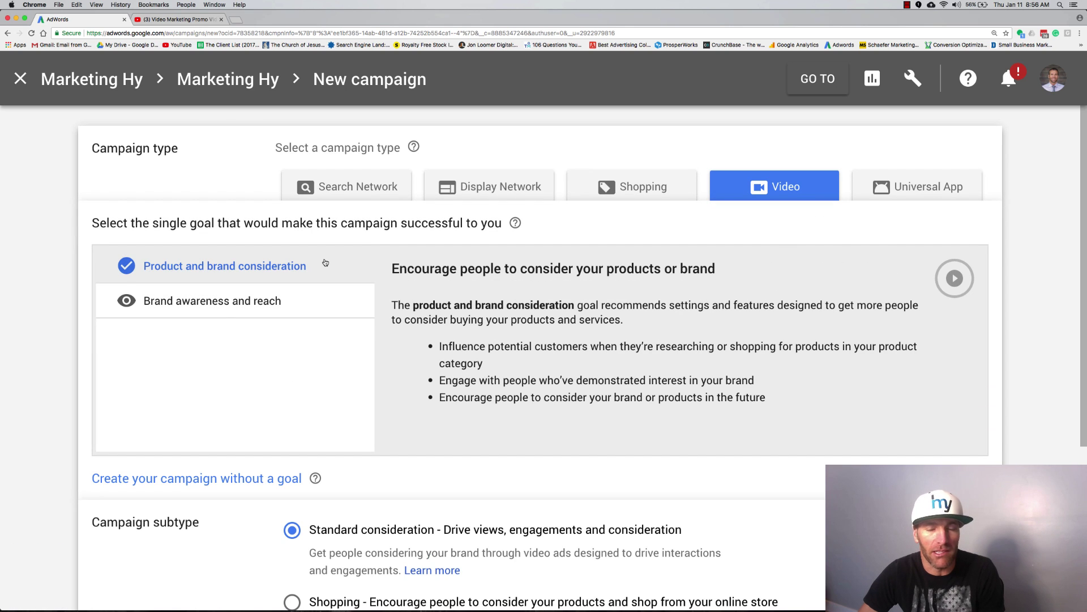
scroll(325, 262, down, 5)
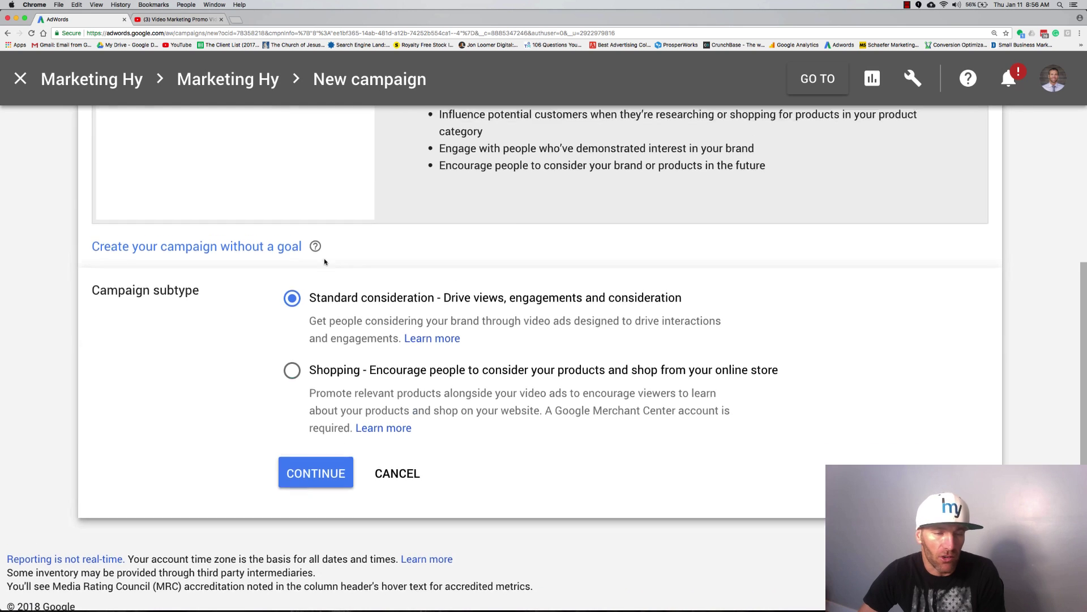
scroll(327, 267, up, 5)
scroll(344, 539, down, 3)
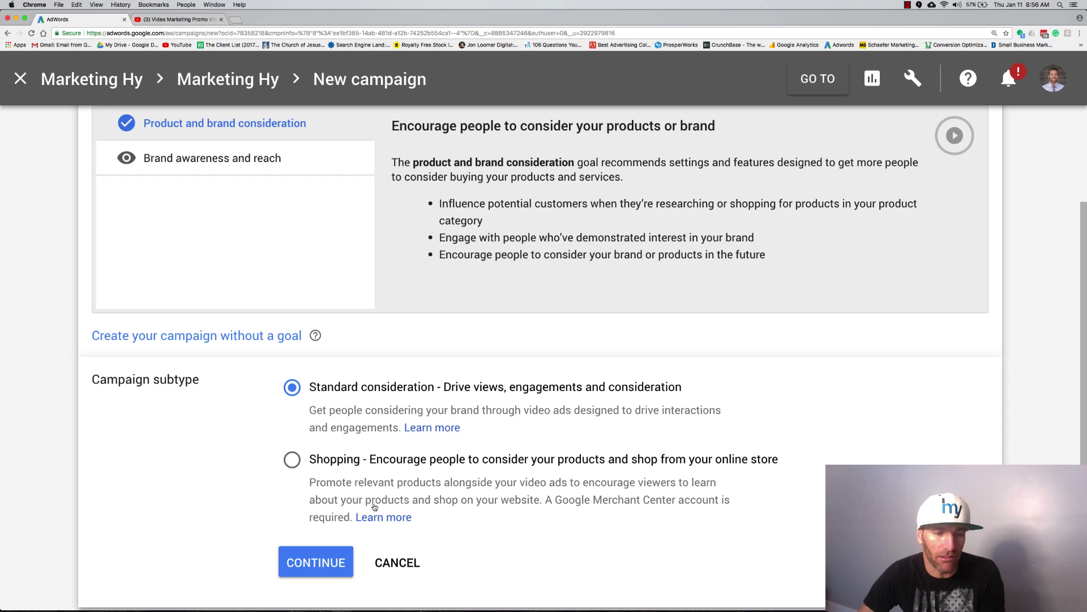
click(332, 545)
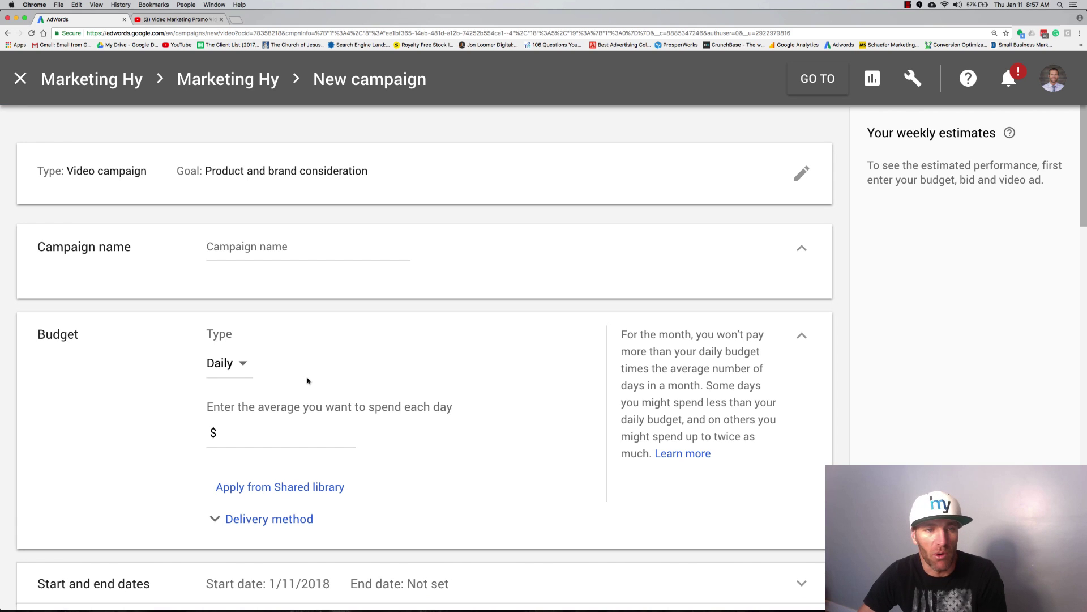
Name the campaign 'Marketing Hy Demo Video' with a $20.00 daily budget.
click(266, 242)
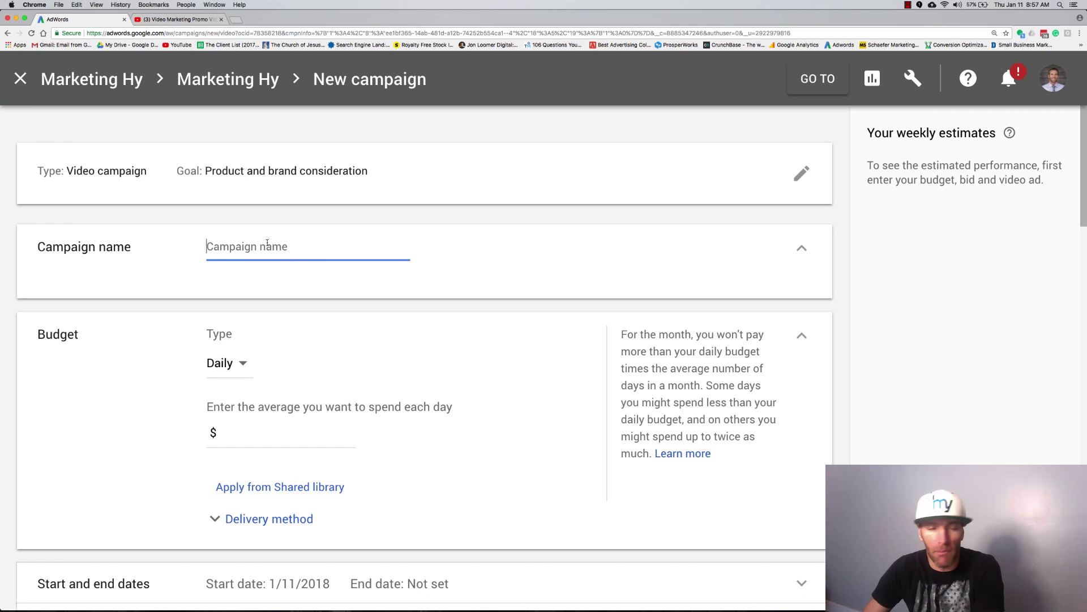
text(Marketing Hy)
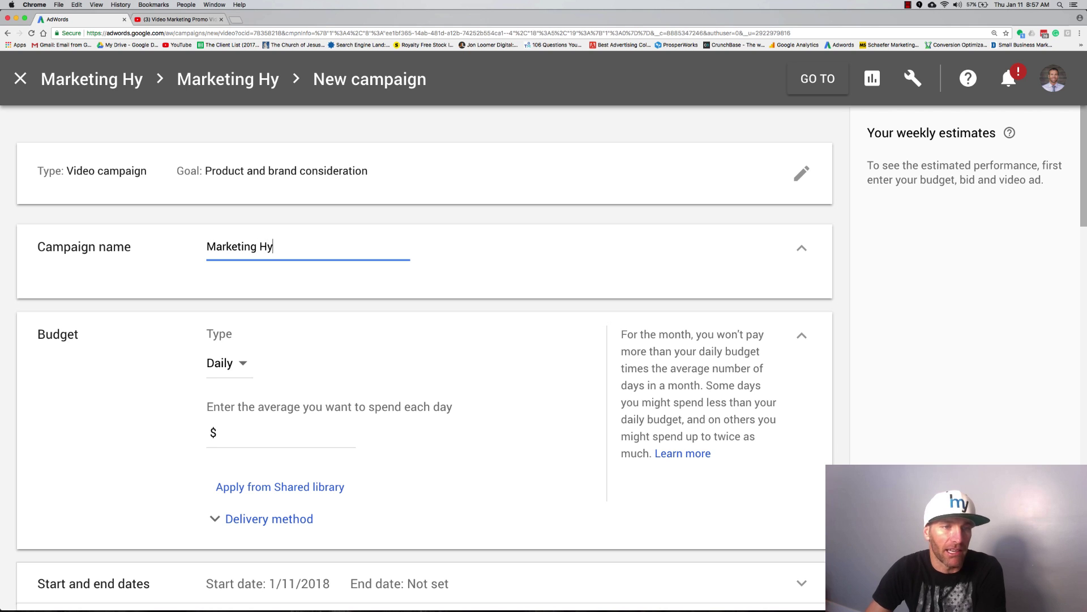
text( Demo Video)
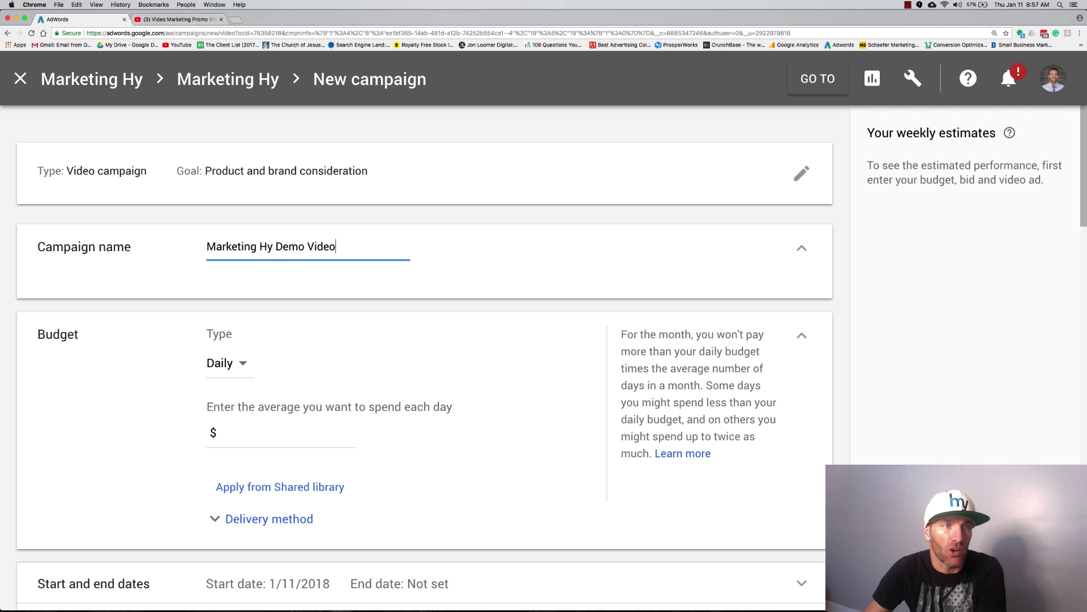
scroll(241, 303, down, 3)
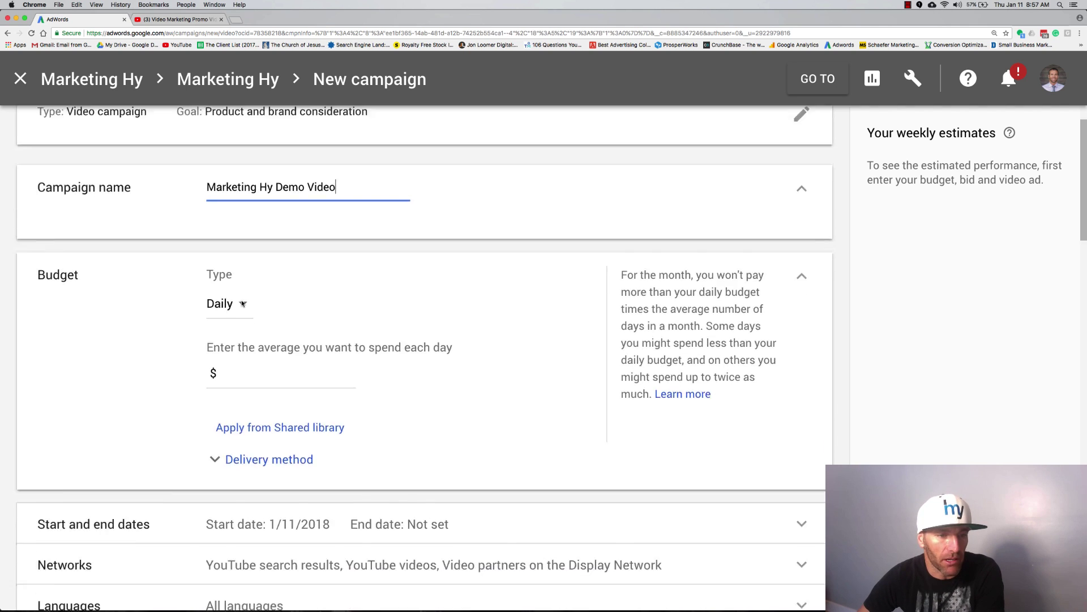
click(239, 312)
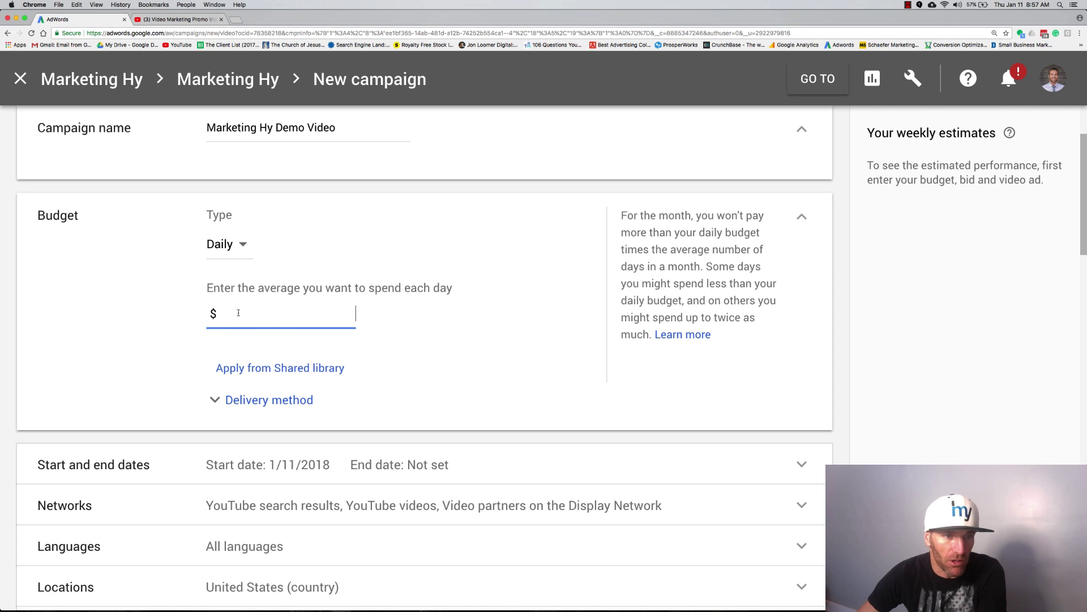
text(20.00)
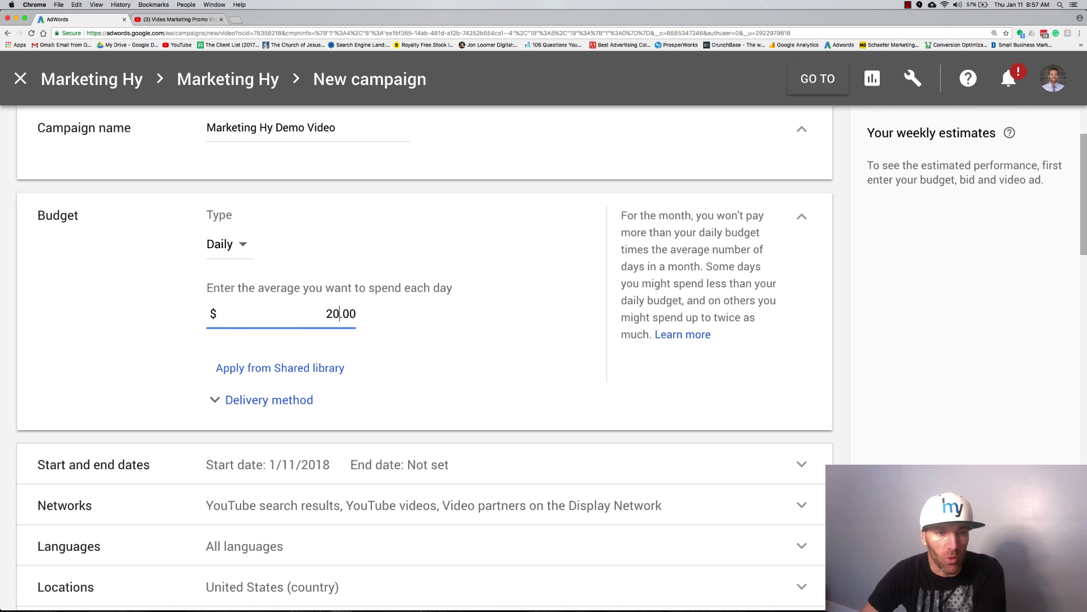
scroll(351, 355, down, 3)
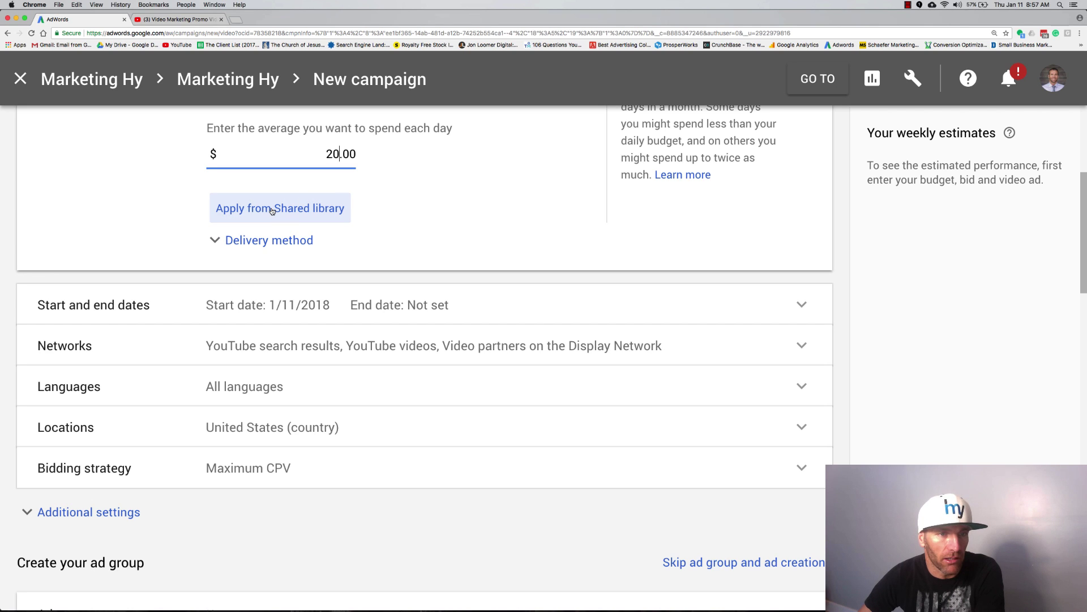
Set the budget delivery method to Accelerated.
click(220, 242)
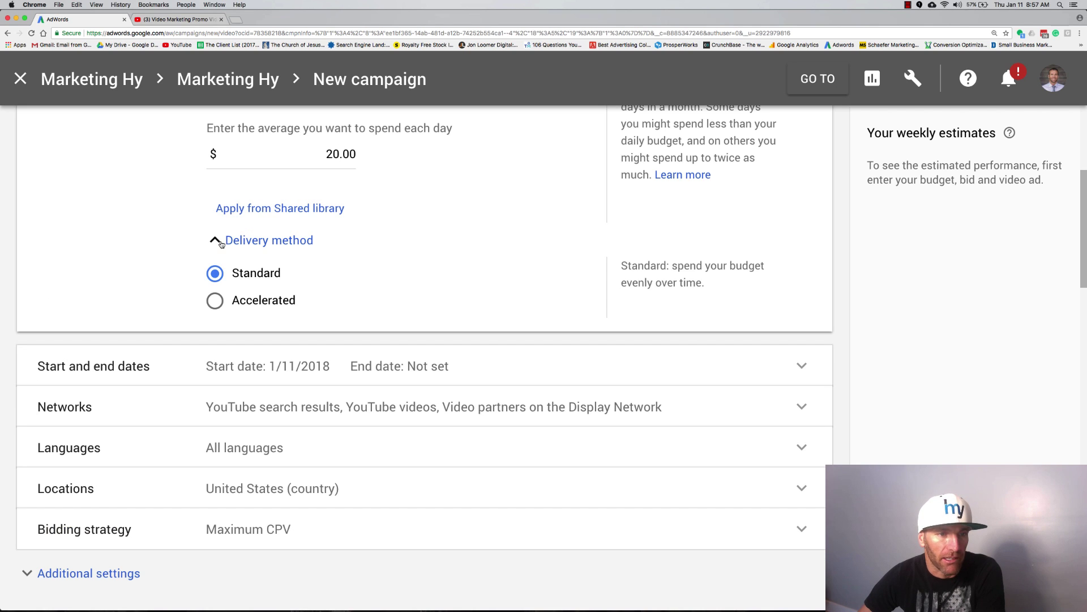
click(215, 301)
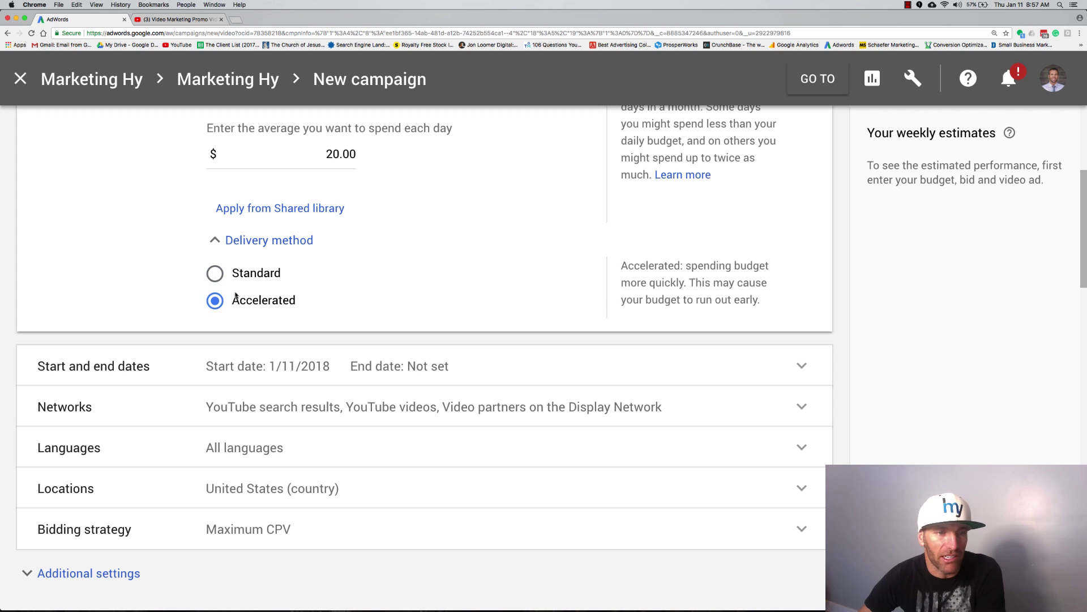
scroll(320, 282, down, 1)
Uncheck Video partners on the Display Network, keeping YouTube search results and YouTube videos.
scroll(319, 283, down, 2)
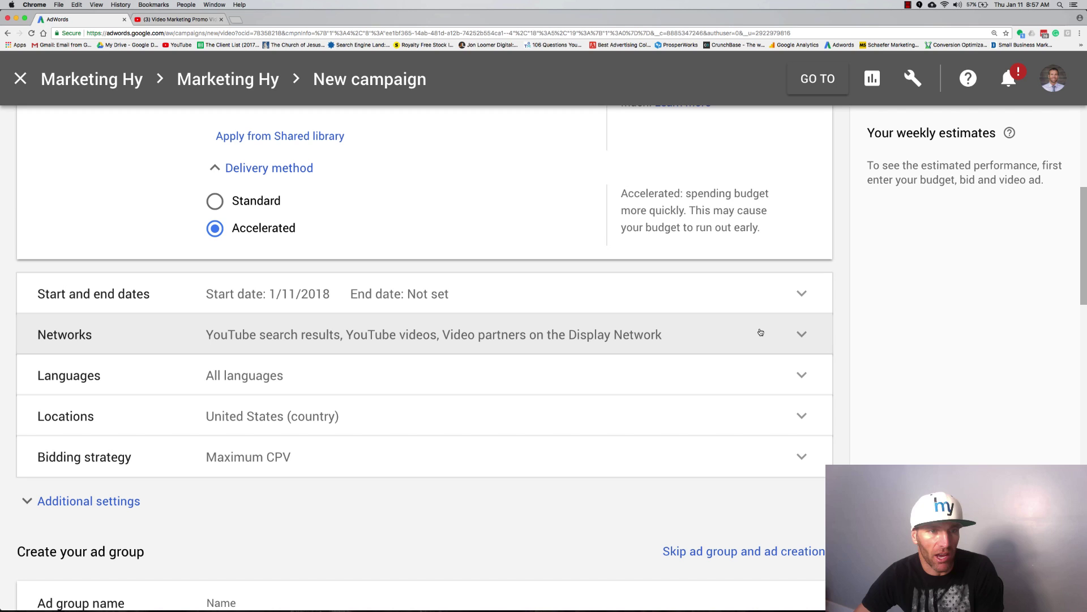
click(800, 338)
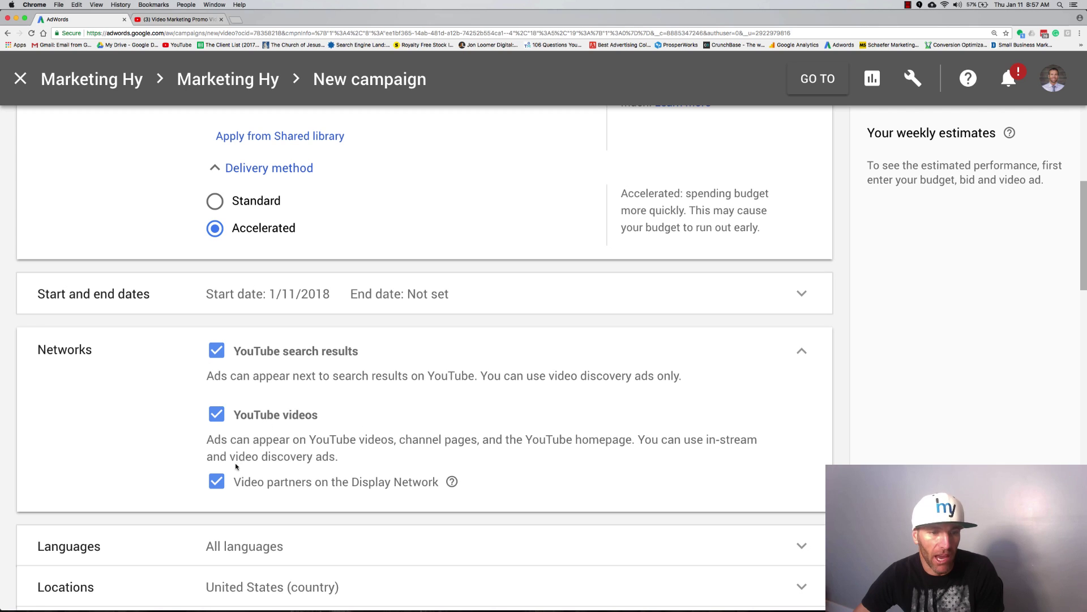
click(215, 483)
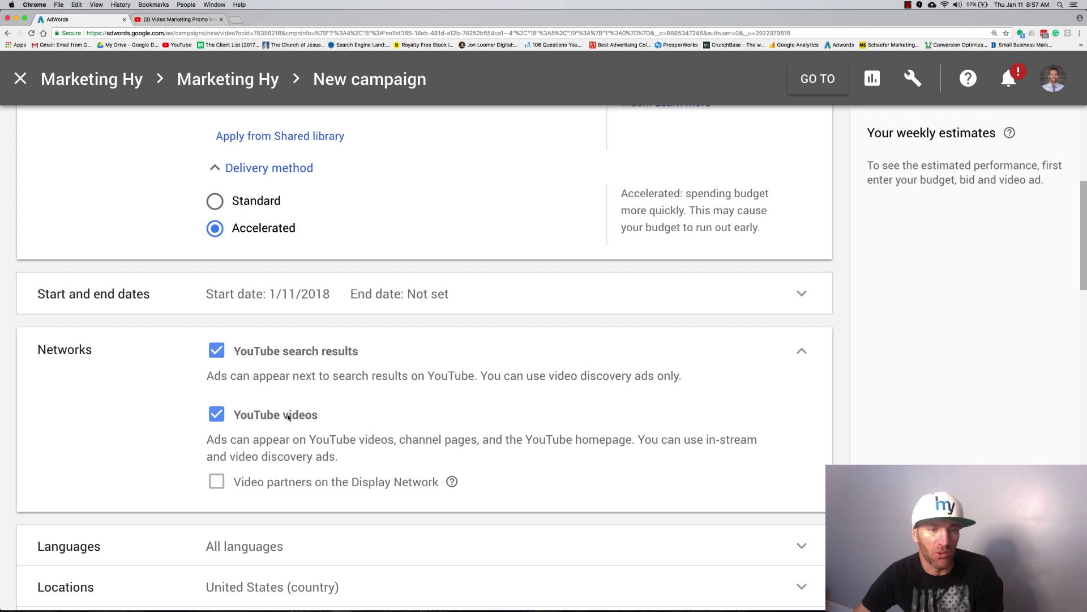
scroll(303, 352, down, 7)
scroll(303, 352, up, 4)
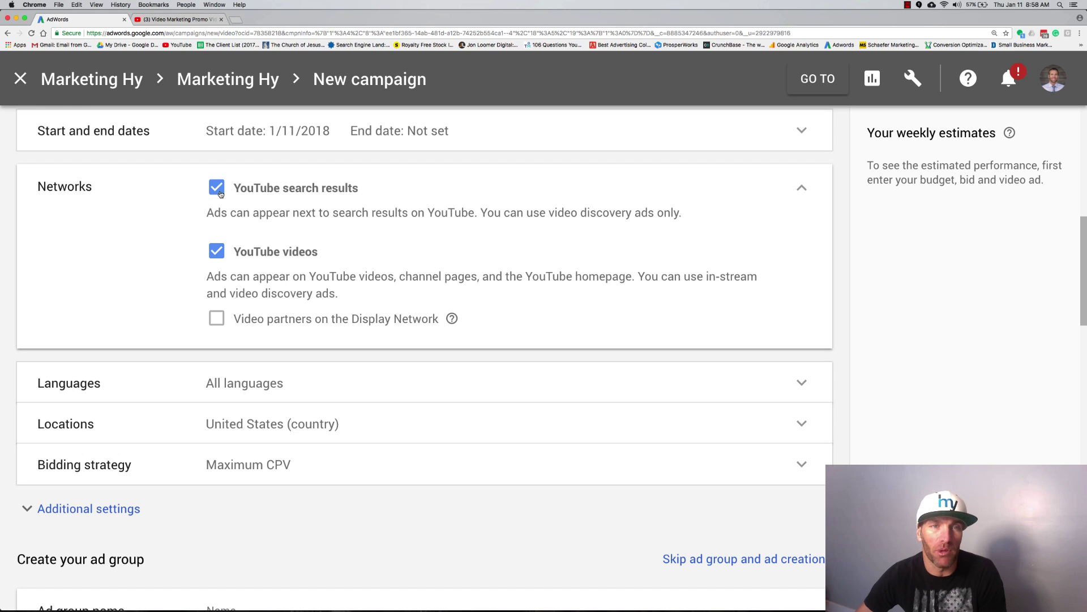
scroll(227, 204, down, 5)
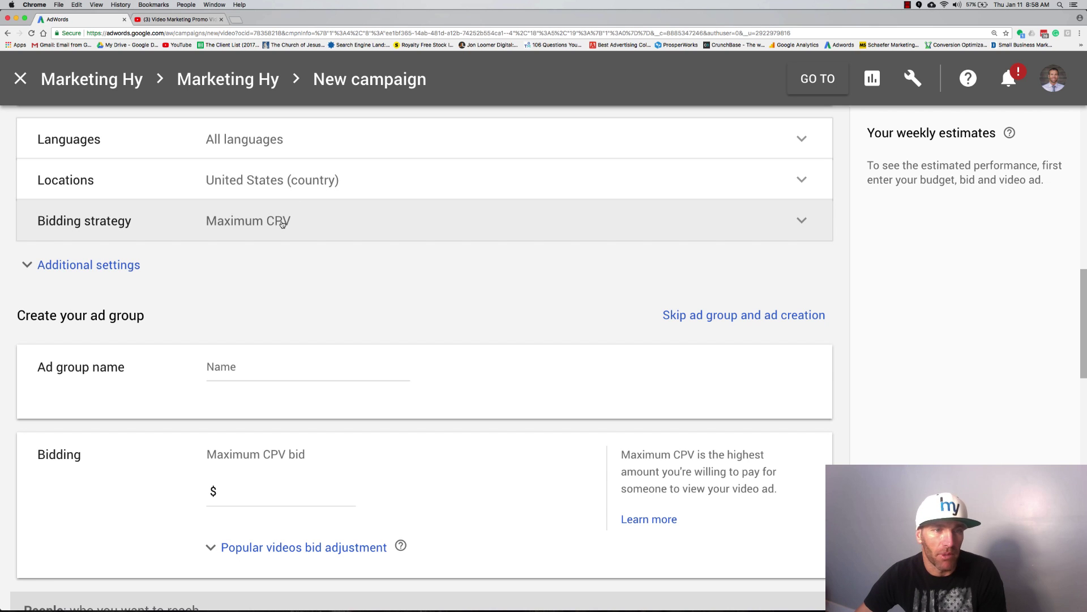
Keep Maximum CPV as the campaign's bid strategy.
click(282, 223)
click(295, 263)
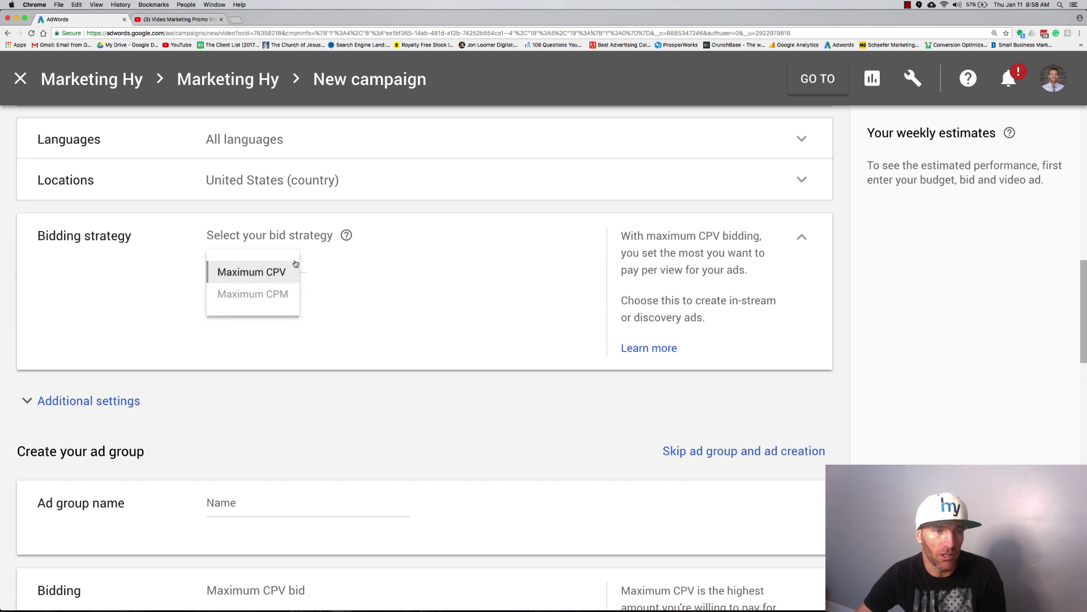
click(294, 273)
scroll(295, 275, down, 5)
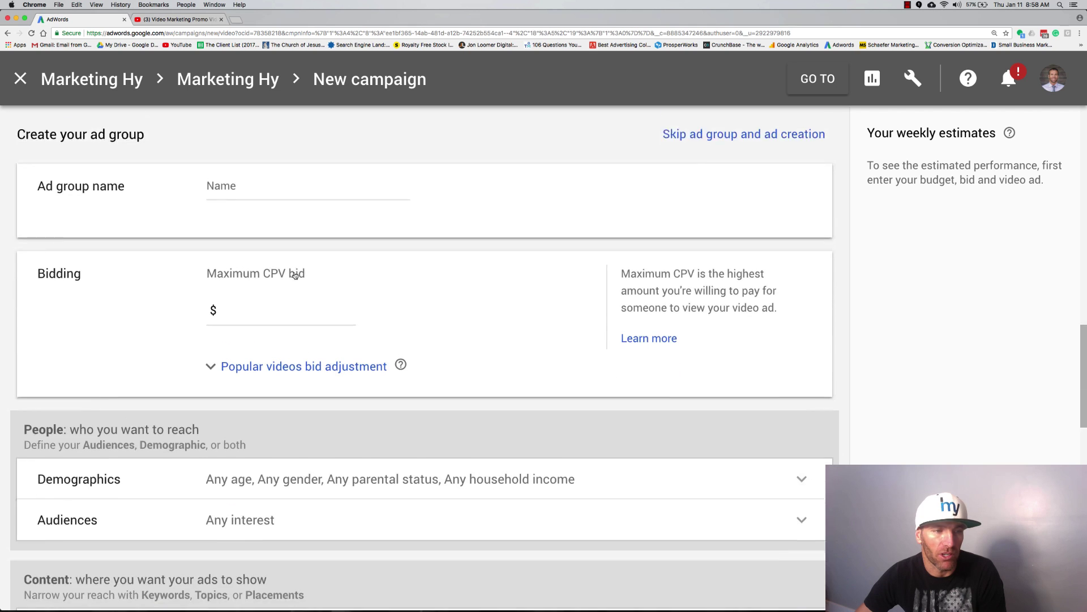
Name the ad group 'Marketing Hy Demo' with a $0.25 maximum CPV bid.
click(241, 147)
text(M)
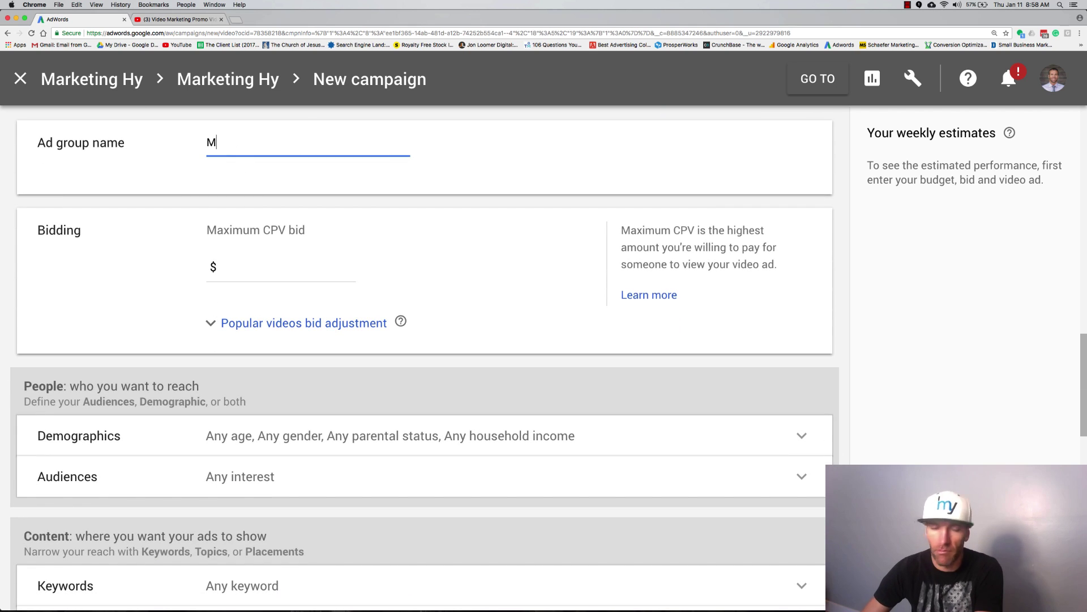
text(arketing Hy Dem)
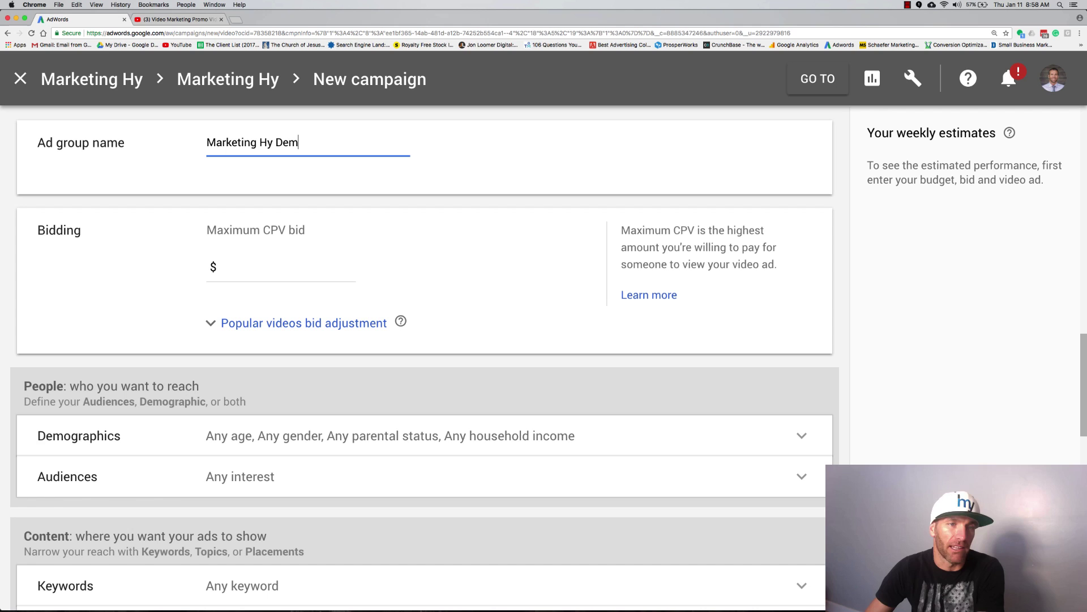
text(o)
click(258, 277)
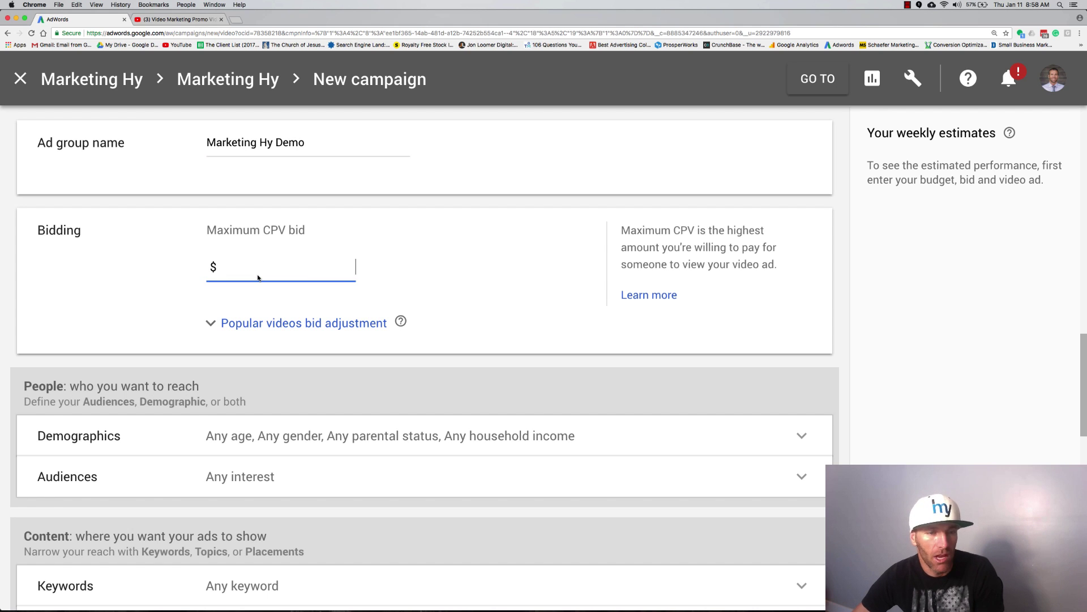
text(0.)
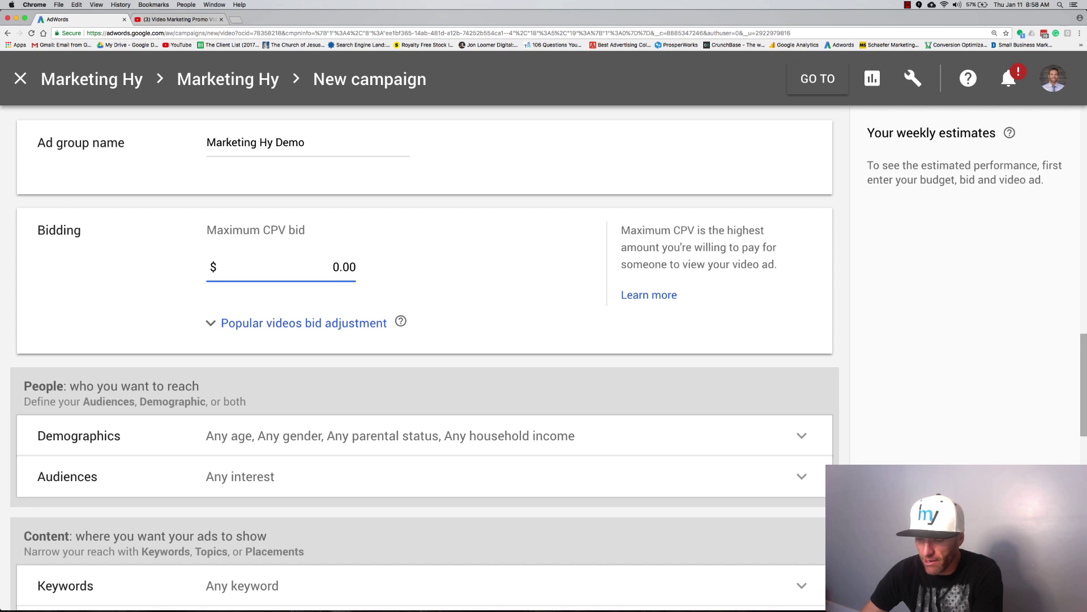
text(25)
click(442, 290)
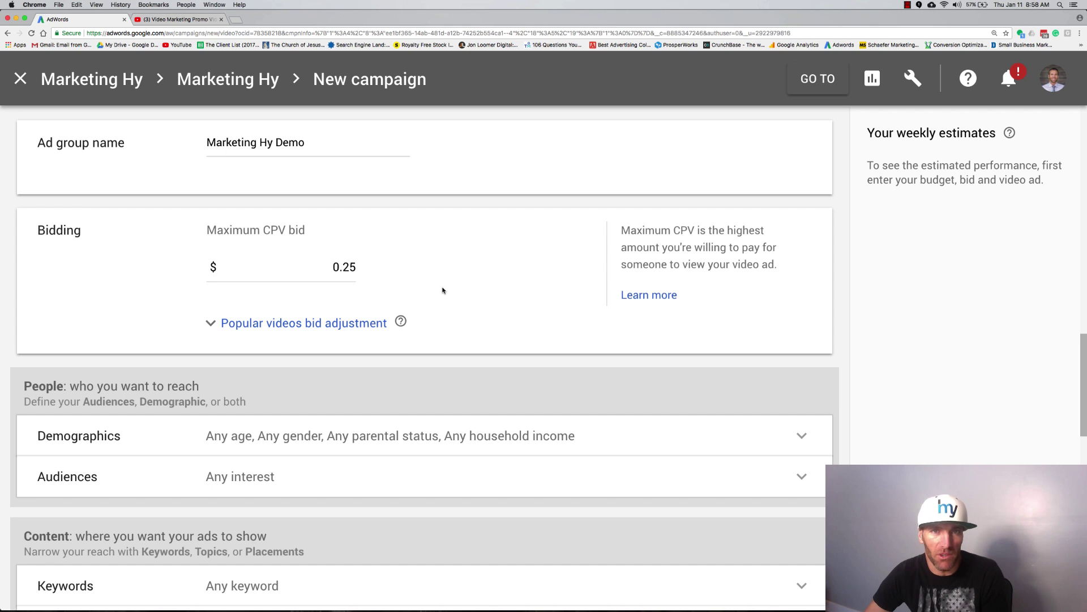
Expand the Popular videos bid adjustment option under Bidding.
scroll(451, 258, down, 3)
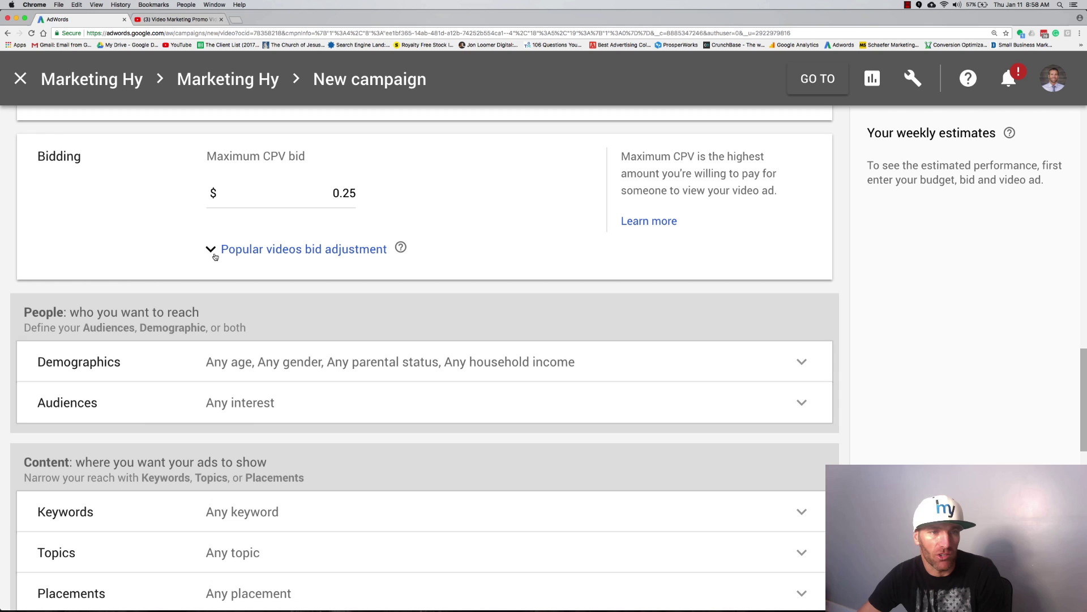
click(213, 252)
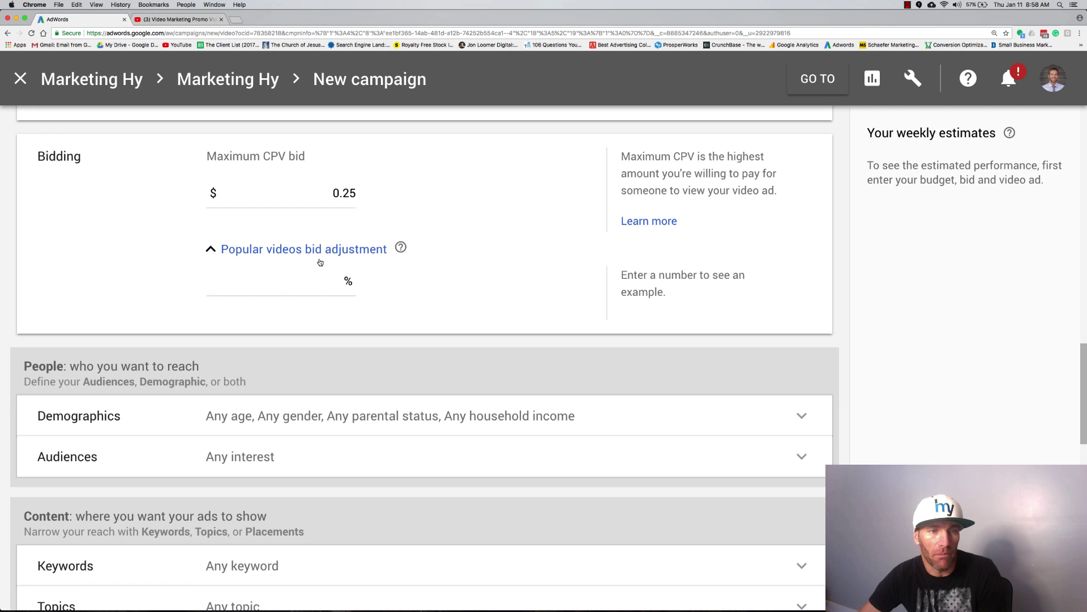
scroll(320, 262, down, 5)
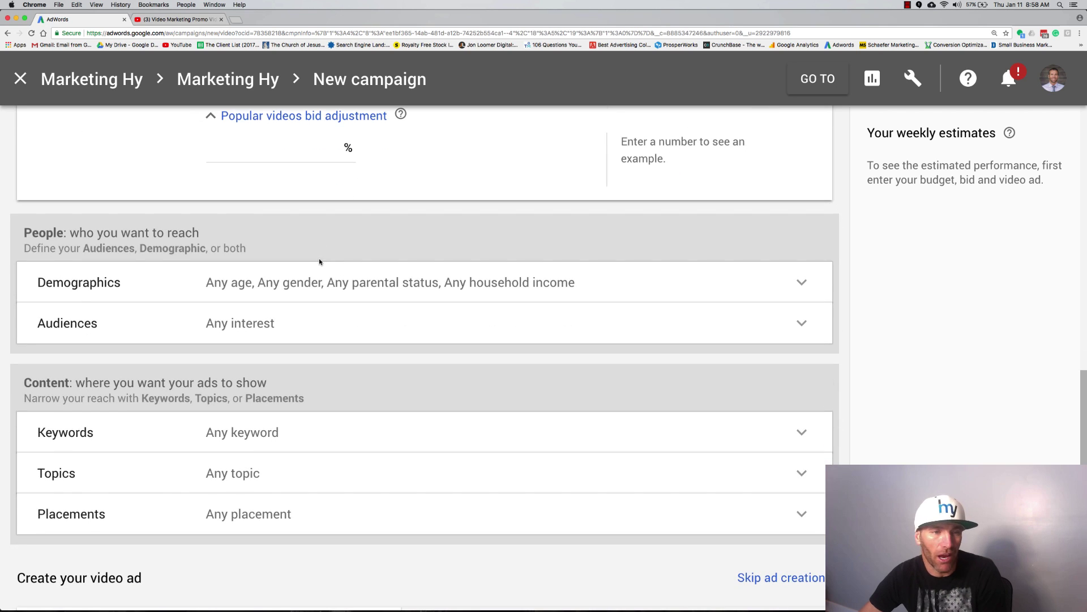
Review the Demographics options and the Unknown parental status help, leaving all groups checked.
click(790, 284)
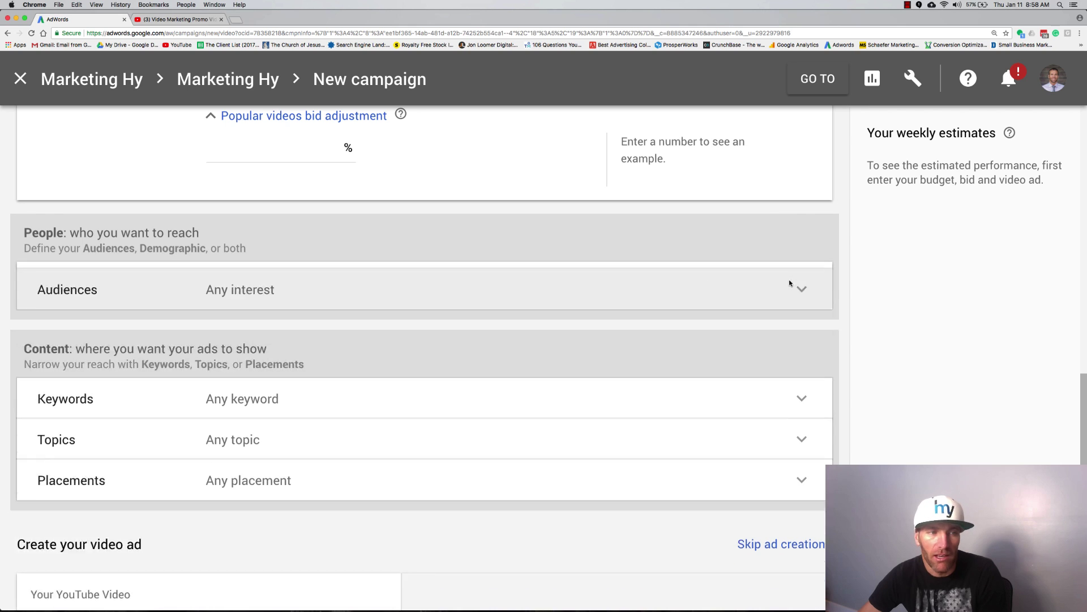
scroll(390, 362, down, 4)
scroll(390, 362, up, 2)
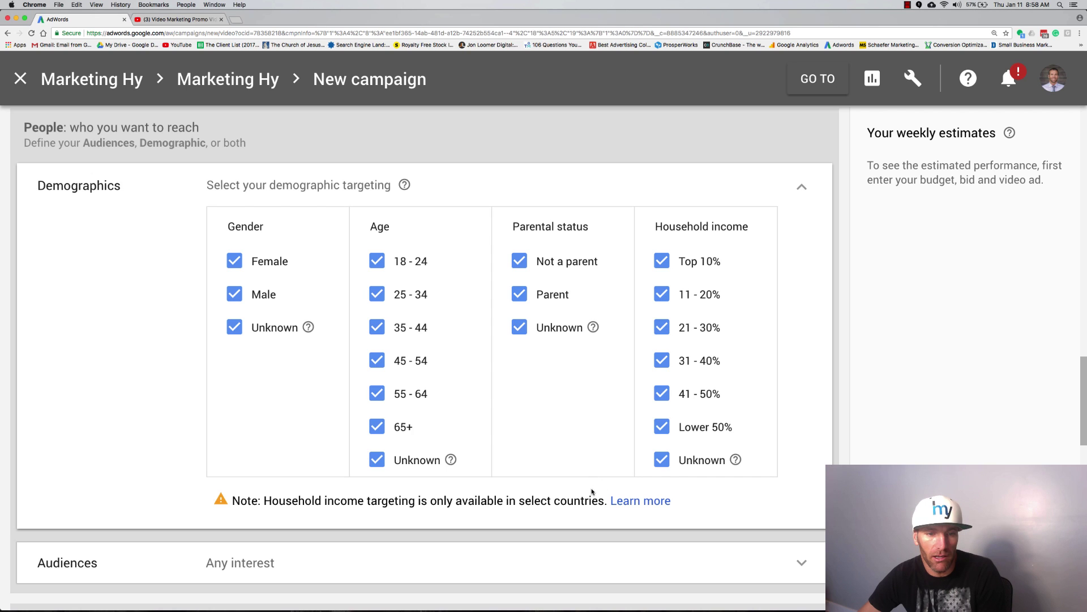
scroll(591, 491, down, 2)
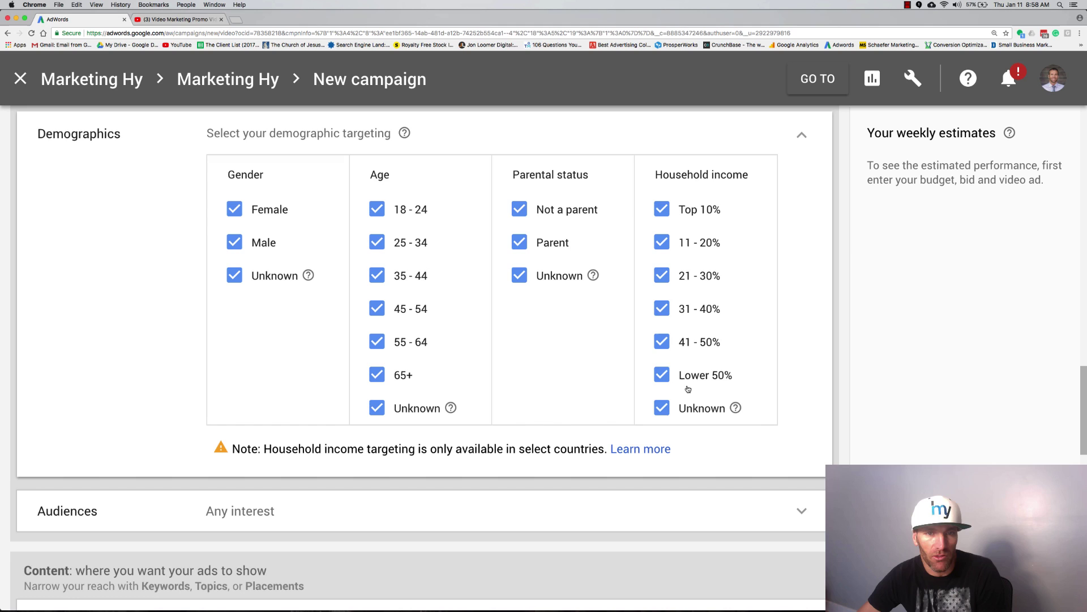
click(594, 276)
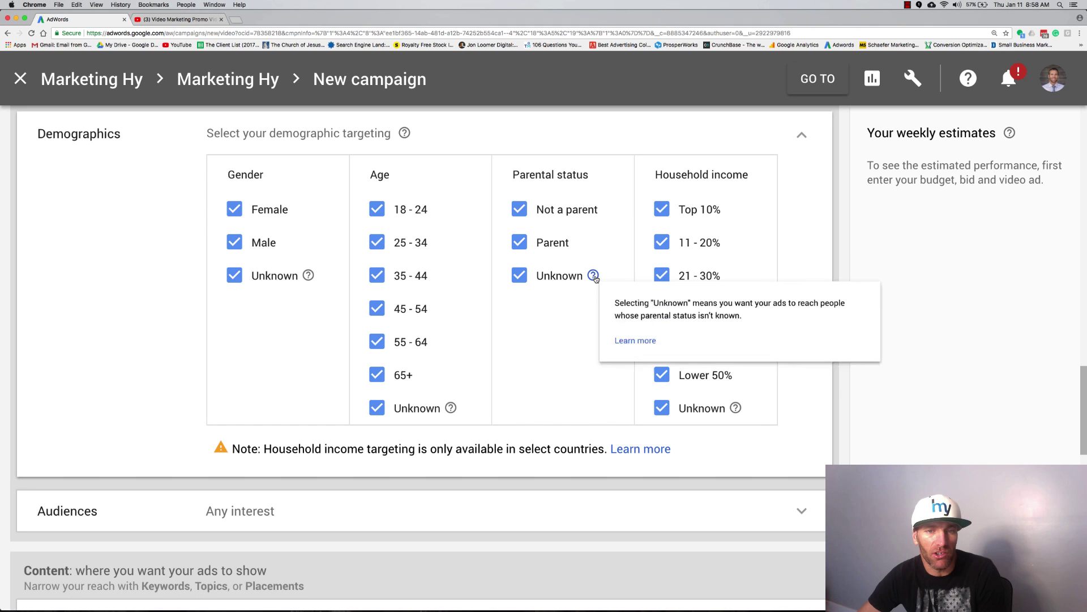
click(519, 281)
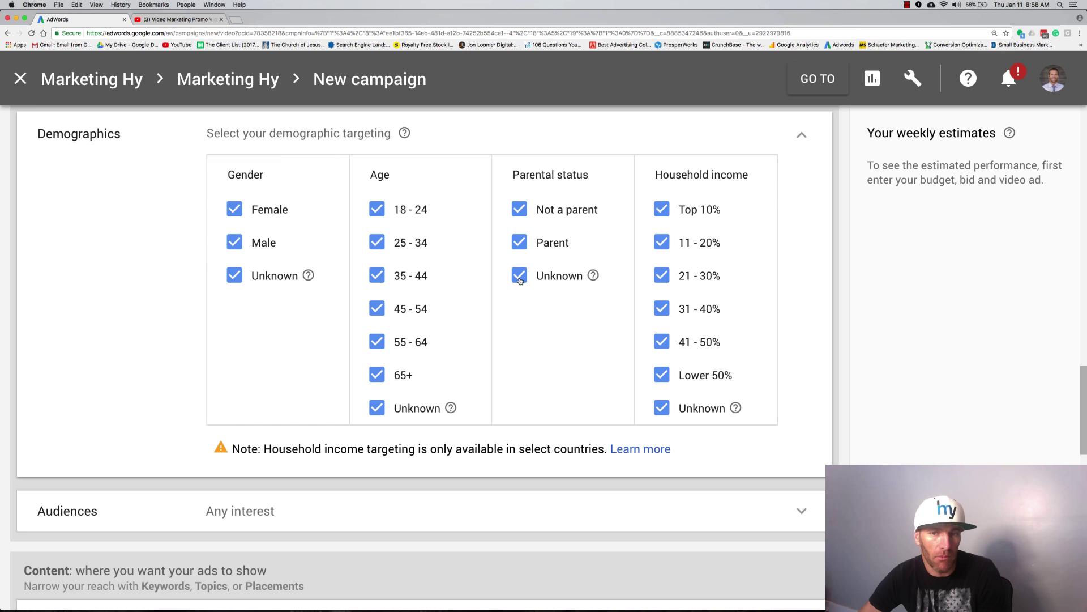
Move down to Create your video ad and select the video search field.
scroll(520, 280, down, 2)
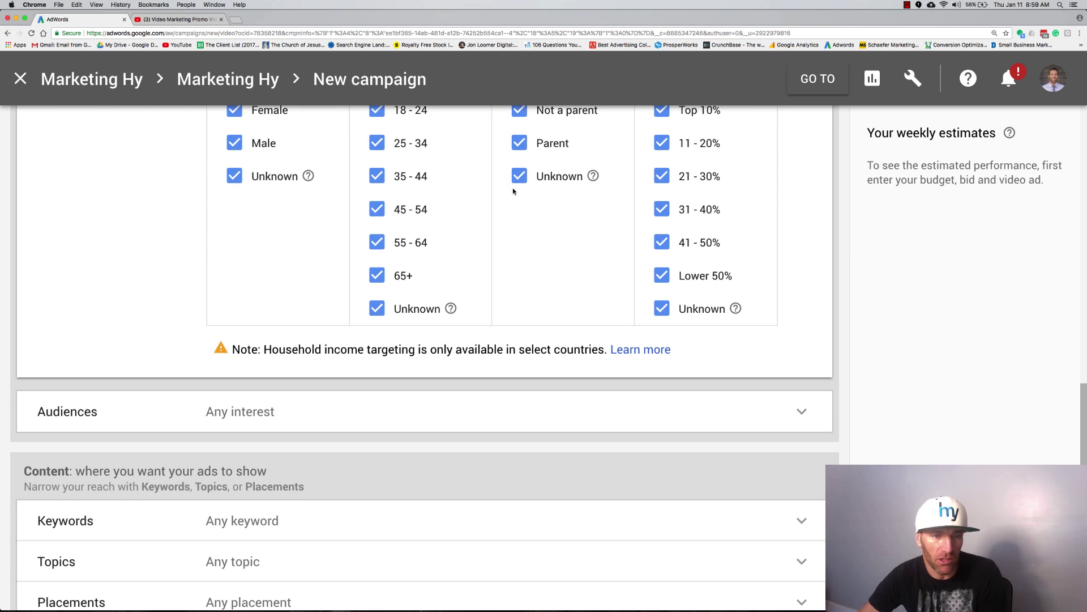
scroll(499, 260, down, 1)
scroll(612, 278, down, 3)
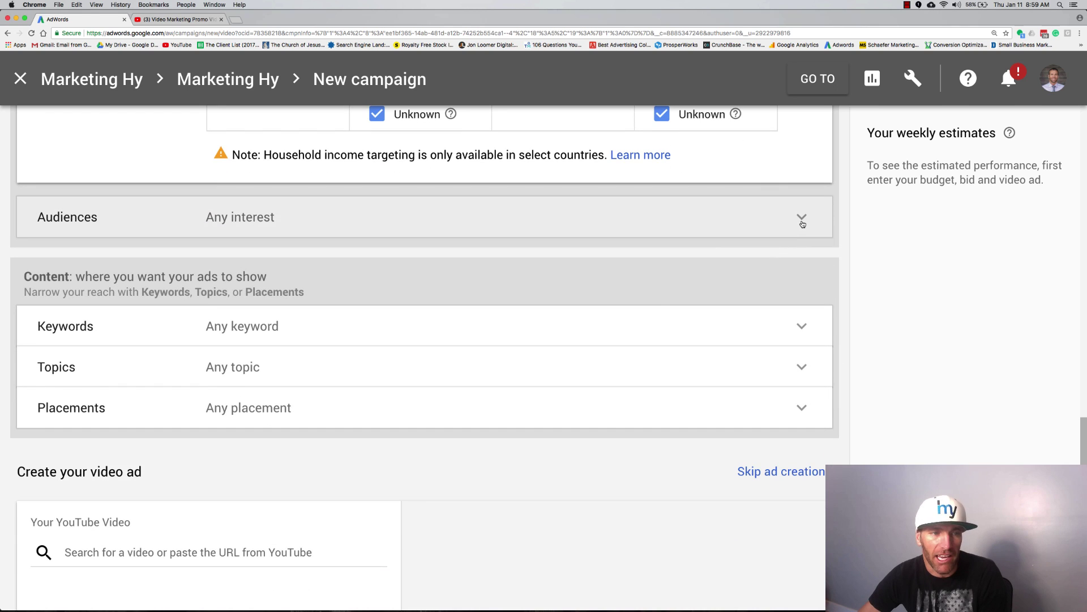
scroll(768, 318, down, 4)
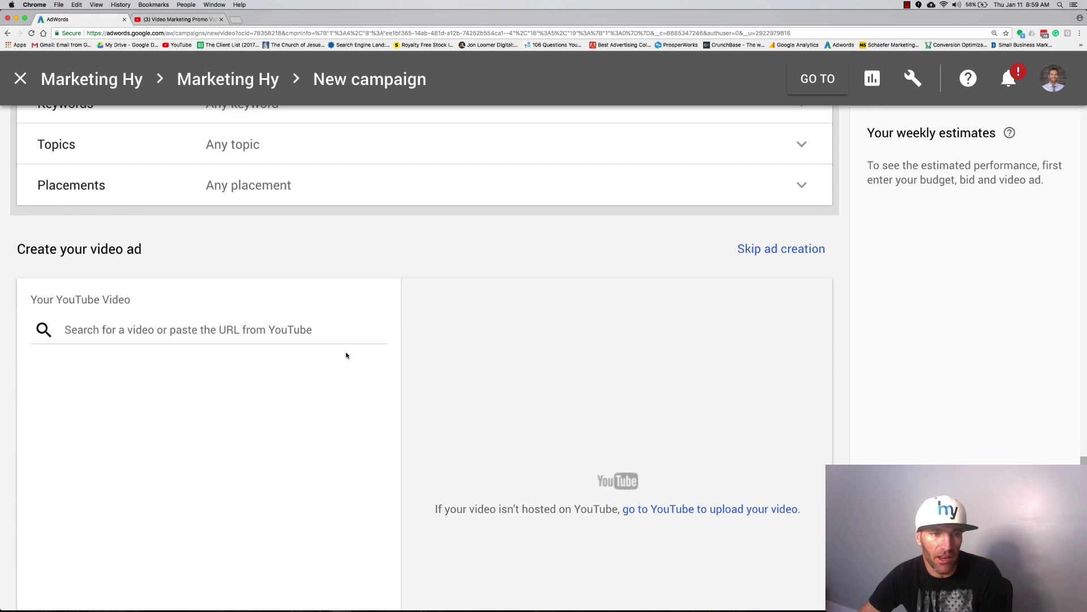
click(267, 329)
Switch to the YouTube promo video page and select its URL in the address bar.
click(178, 19)
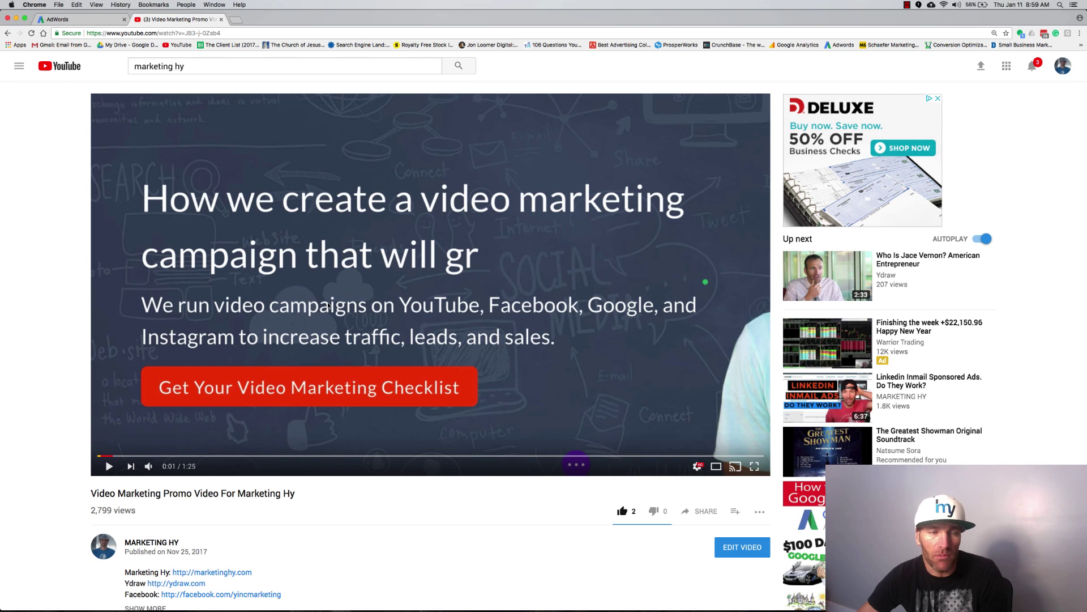
click(232, 32)
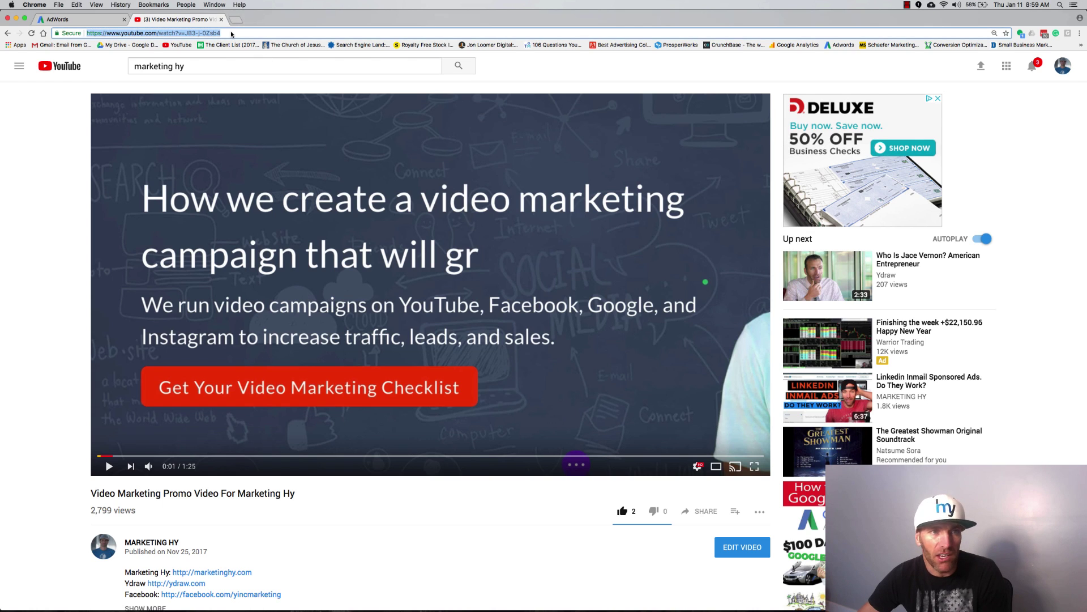
Paste the promo video URL into the ad and choose the In-stream ad format.
click(85, 22)
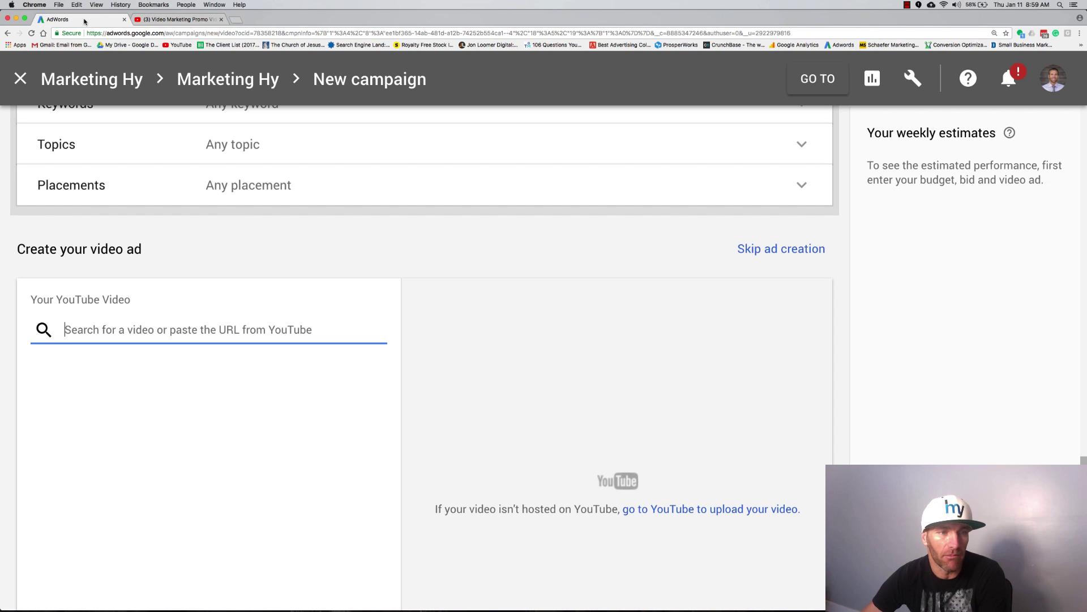
text(https://www.youtube.com/watch?v=JB5iy0Zsb4)
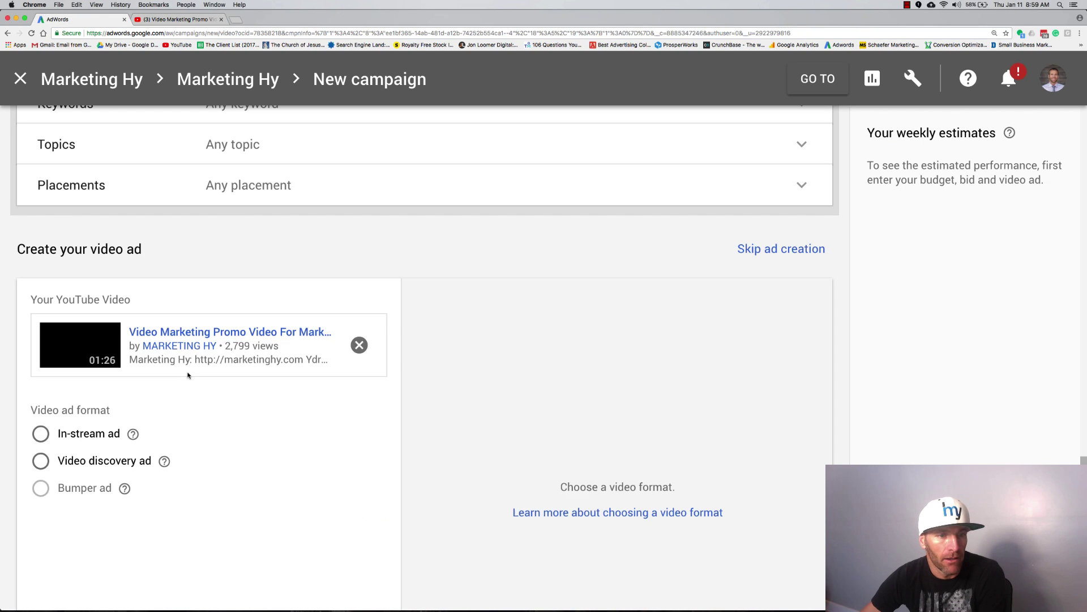
scroll(188, 375, down, 3)
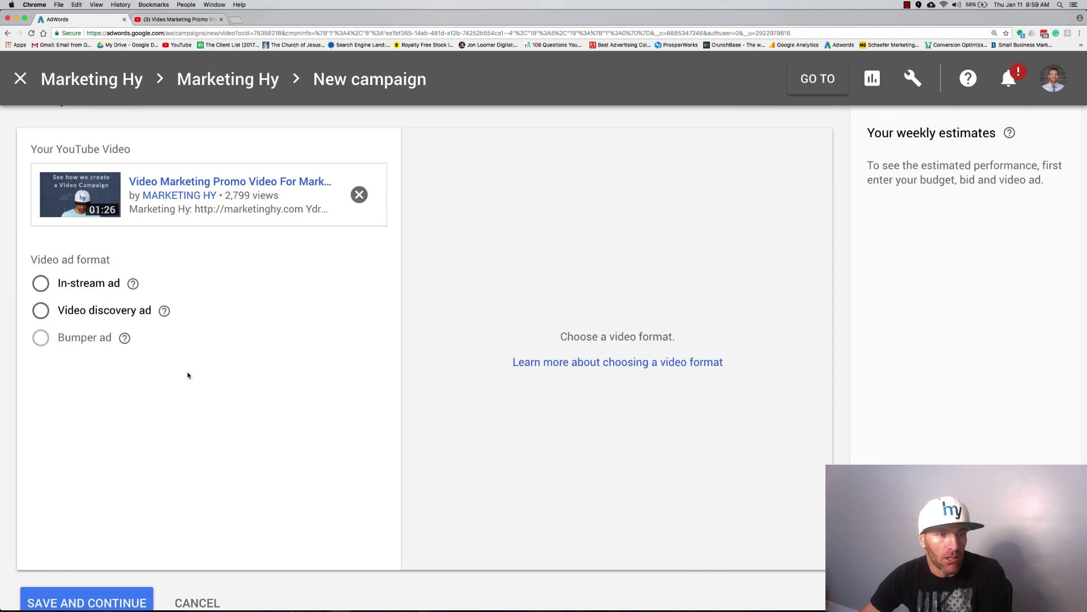
click(43, 284)
click(46, 314)
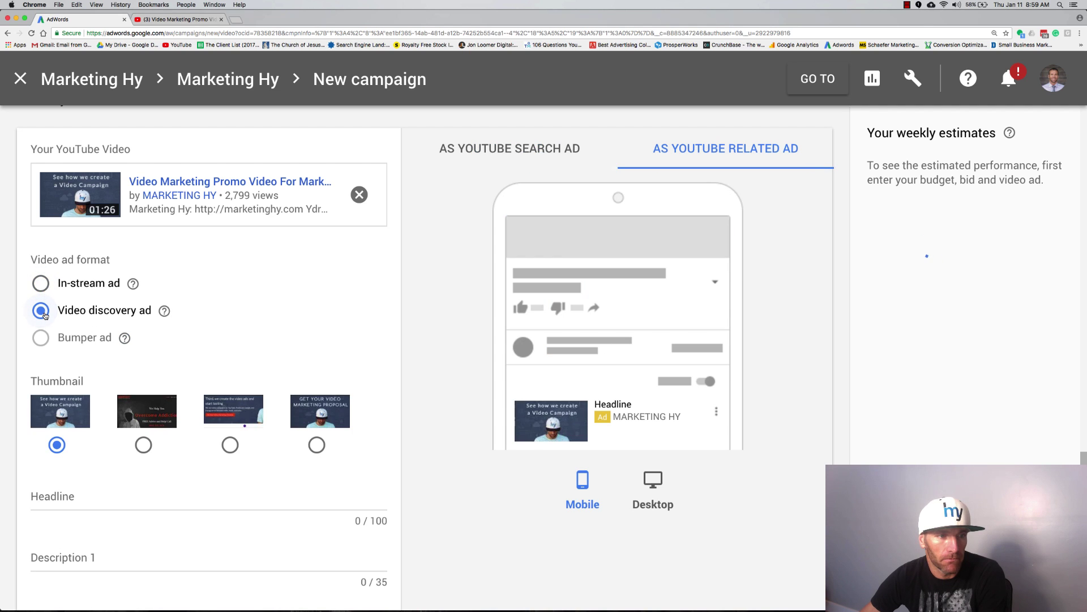
click(44, 281)
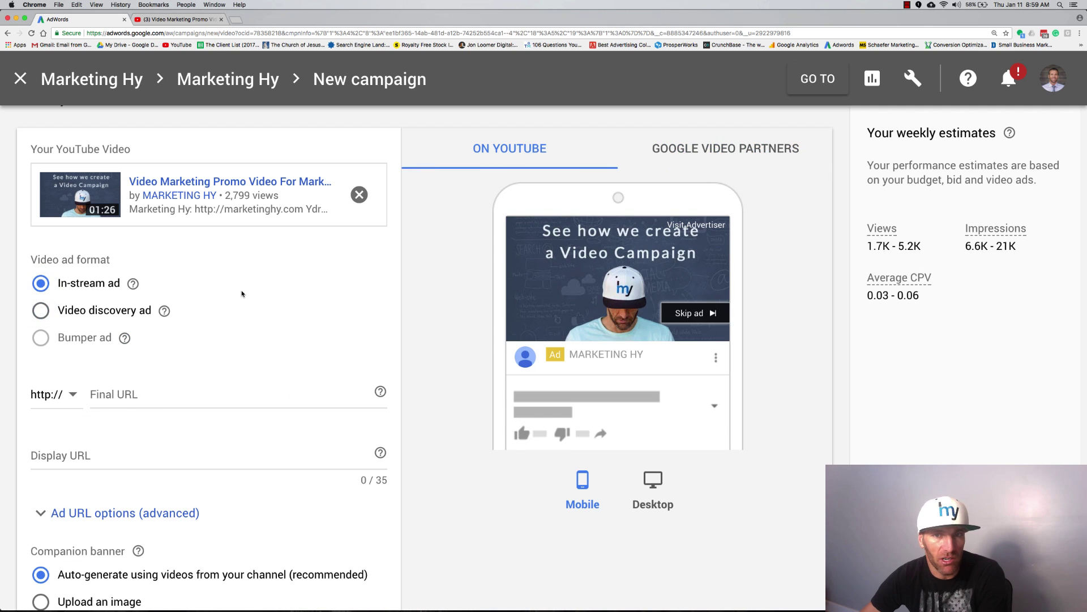
scroll(243, 292, down, 2)
scroll(243, 292, up, 3)
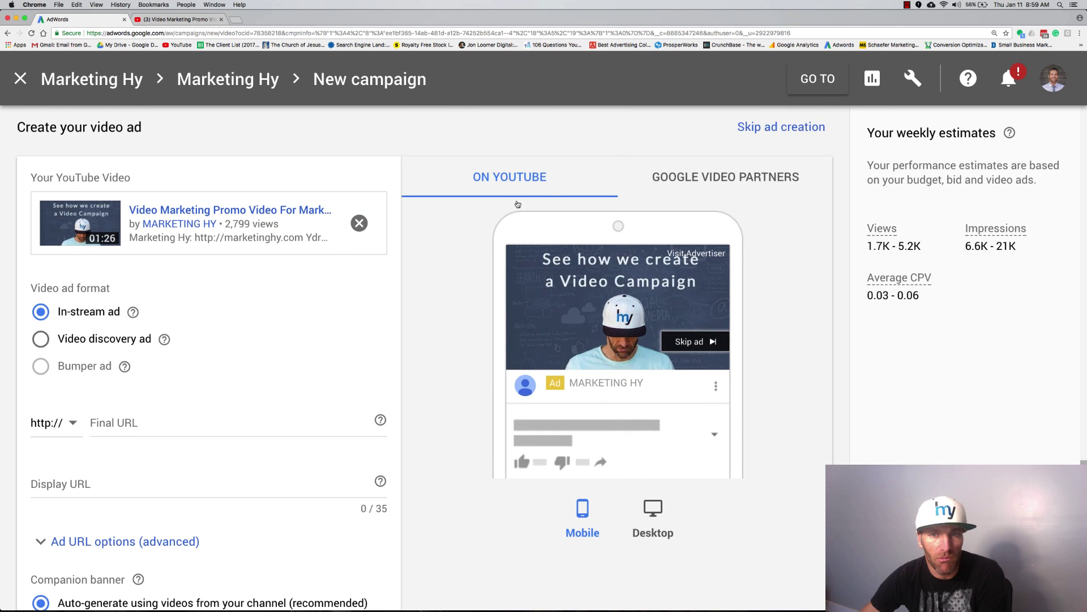
Preview the ad on Google video partners, then YouTube, and on desktop.
click(681, 188)
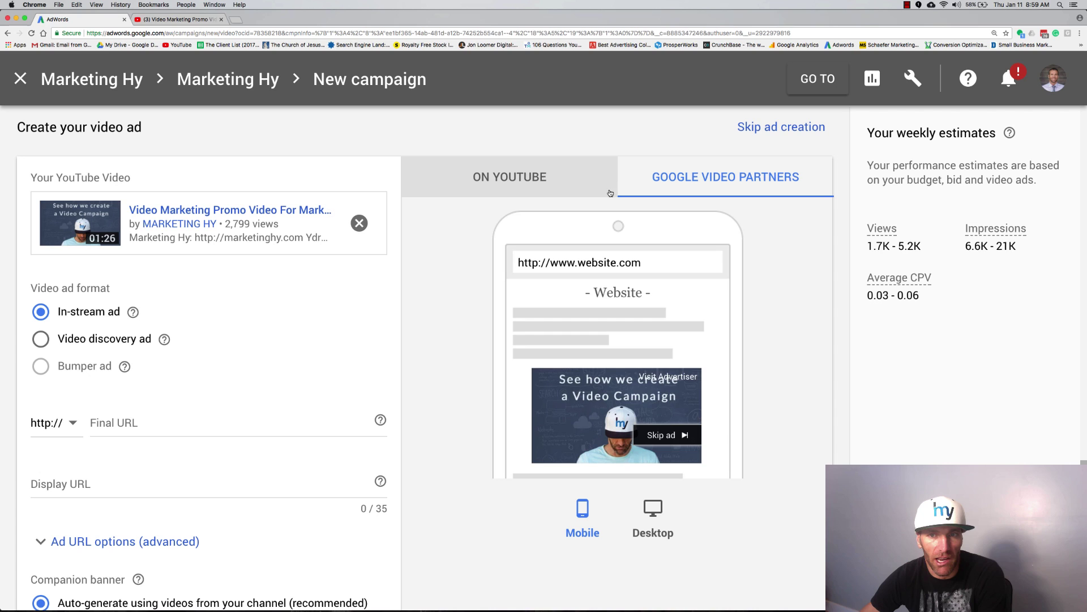
click(553, 188)
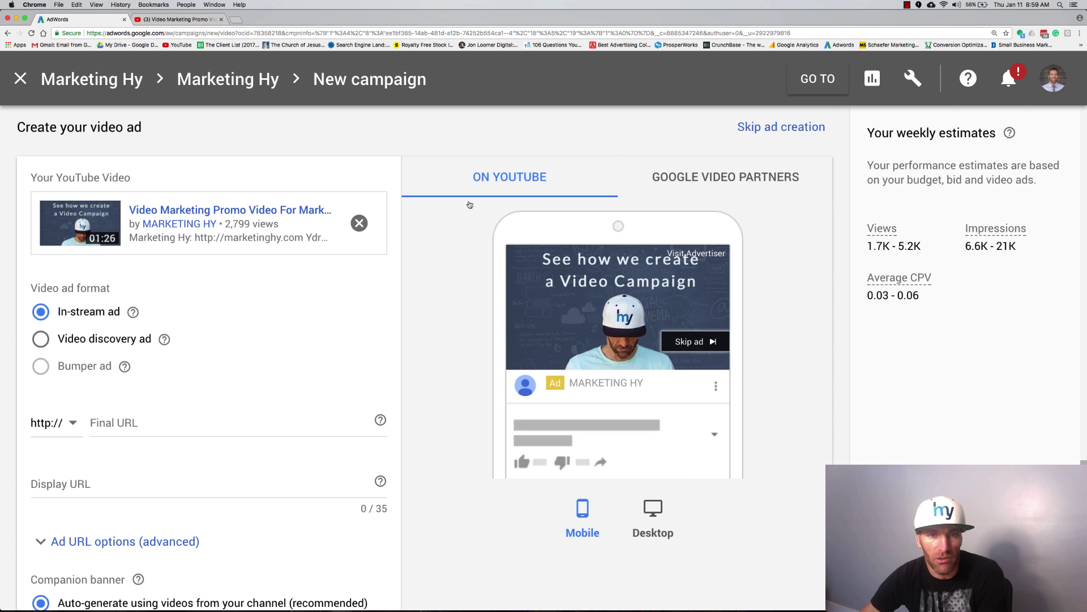
scroll(576, 290, down, 3)
click(651, 380)
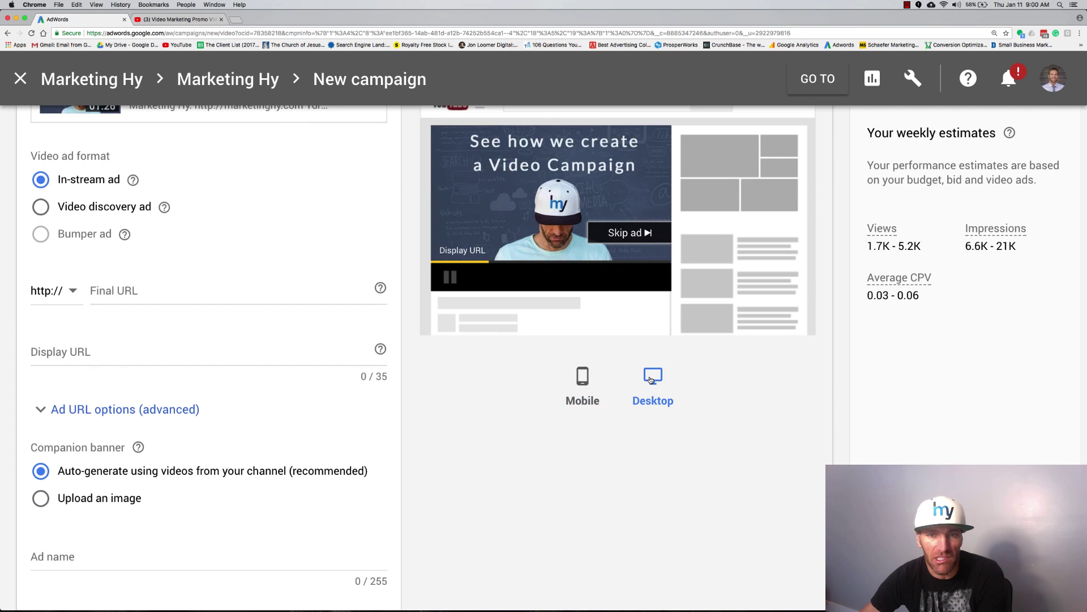
Switch the preview to mobile and set the ad's final URL to marketinghy.com.
click(583, 381)
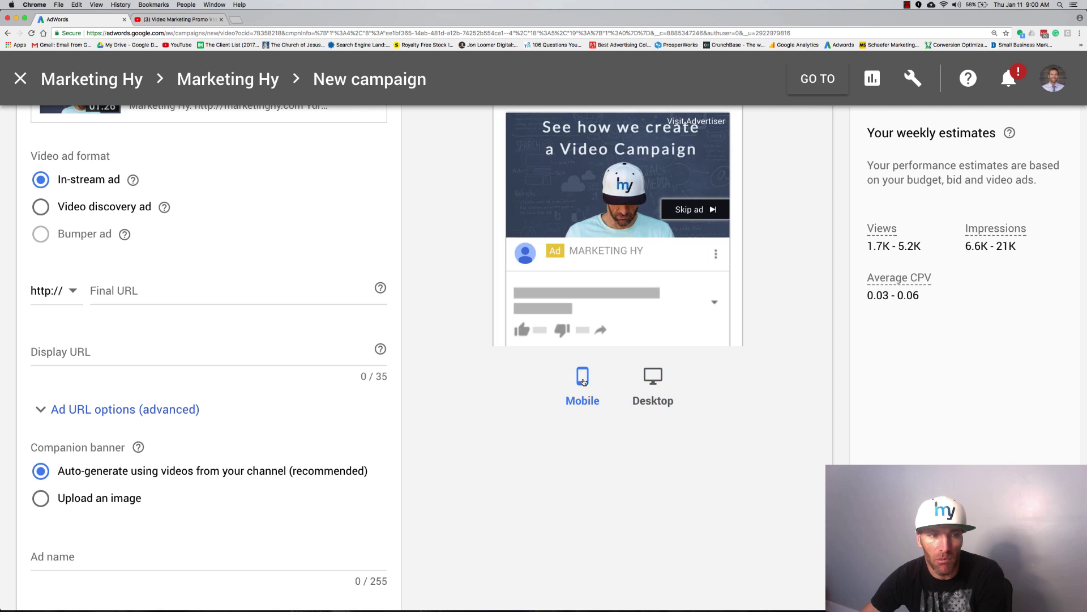
click(178, 291)
text(market)
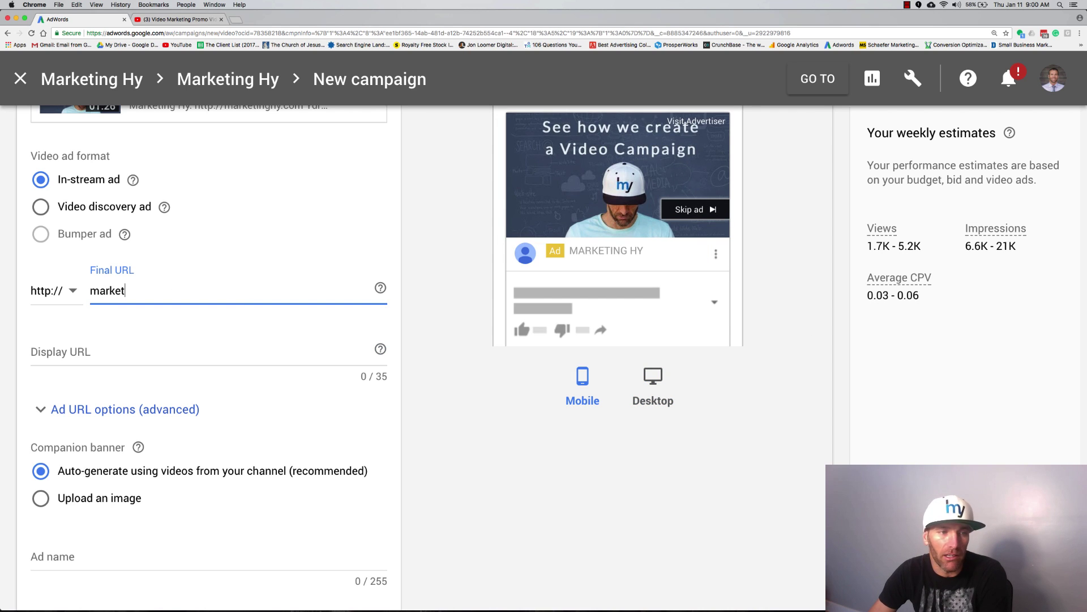
text(inghy.com)
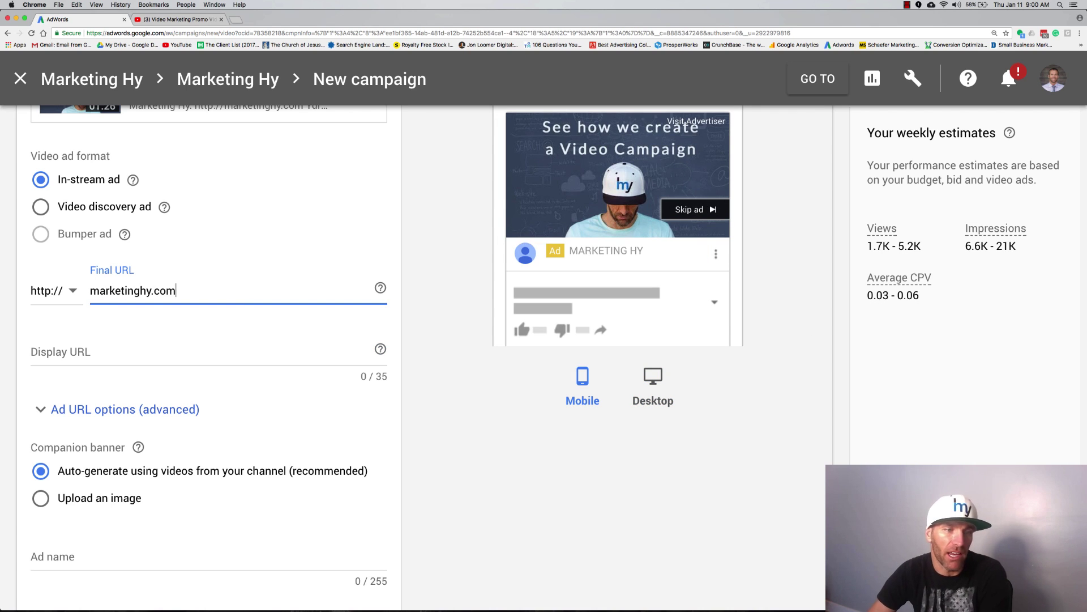
click(115, 352)
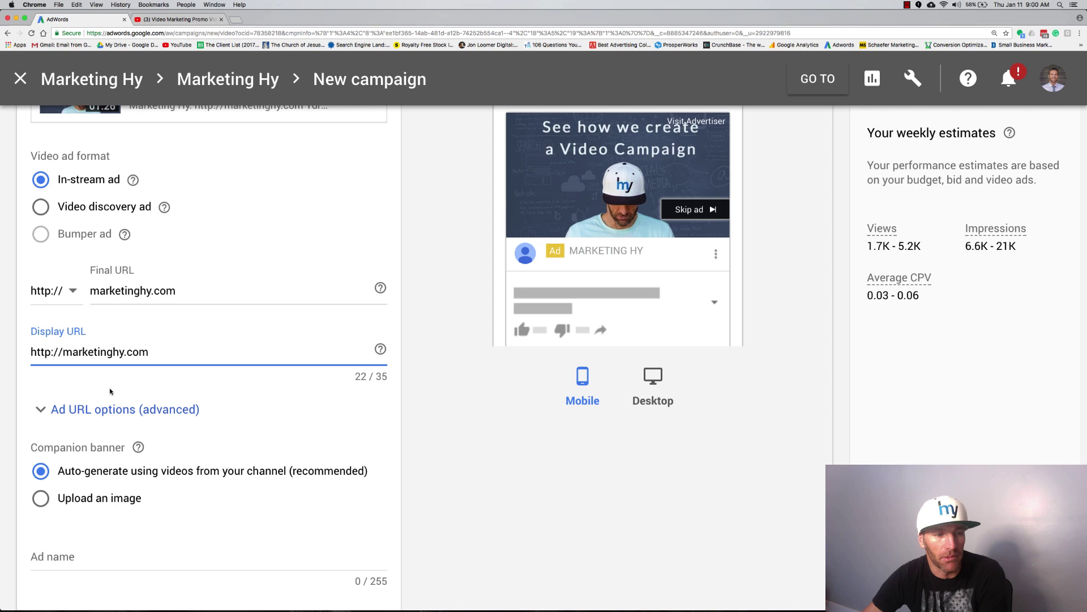
Name the ad 'Marketing Hy Demo Ad' and save it.
scroll(104, 436, down, 4)
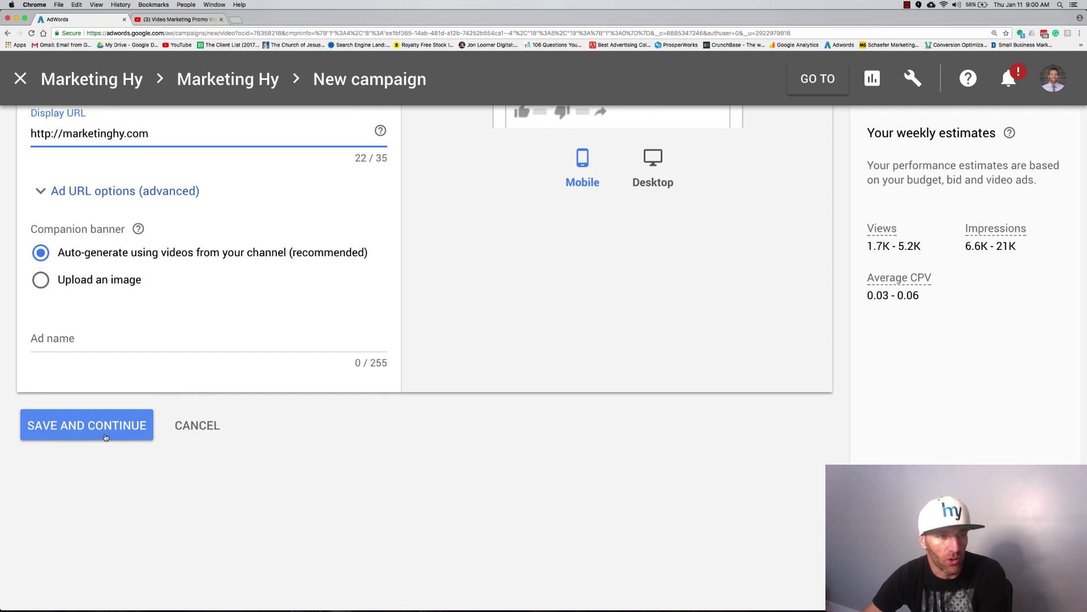
click(102, 339)
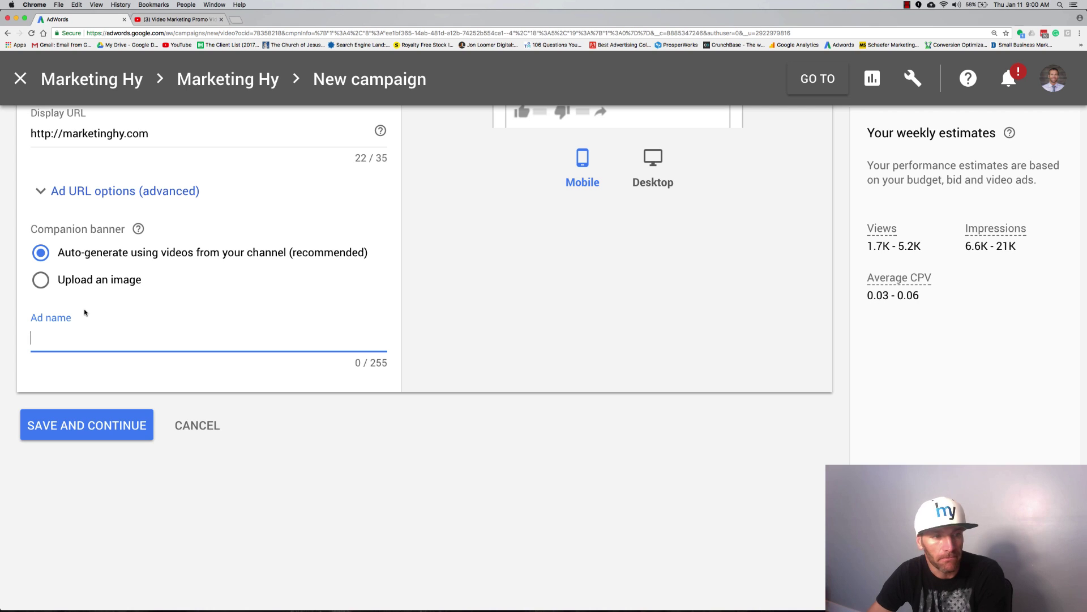
text(Marketing Hy Demo)
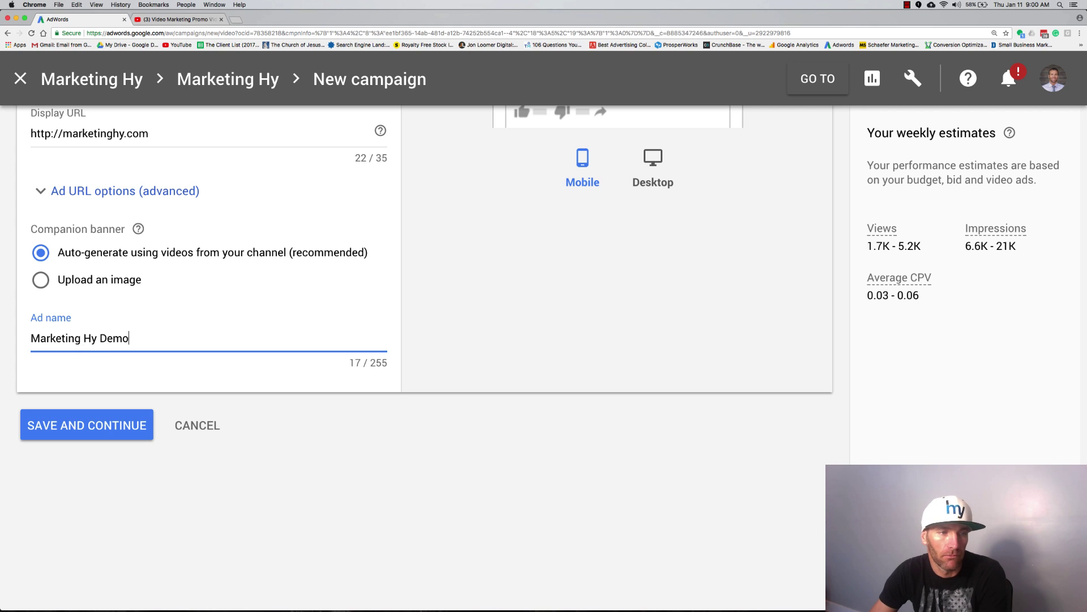
text( Ad)
click(84, 435)
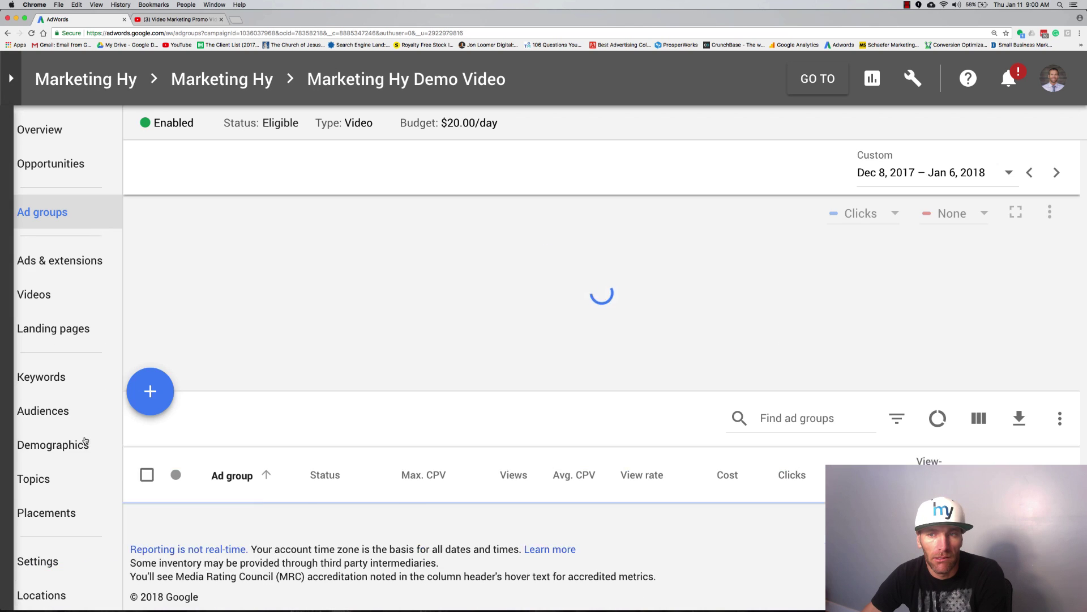
Scroll through the campaign's ad group table, then go to its Placements page.
scroll(258, 340, down, 3)
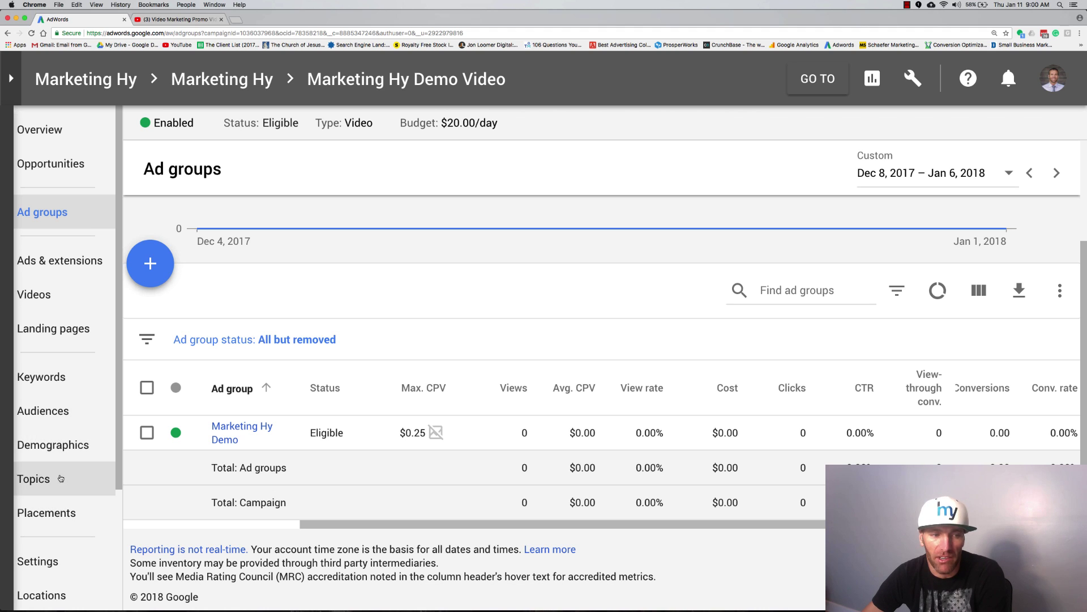
click(61, 511)
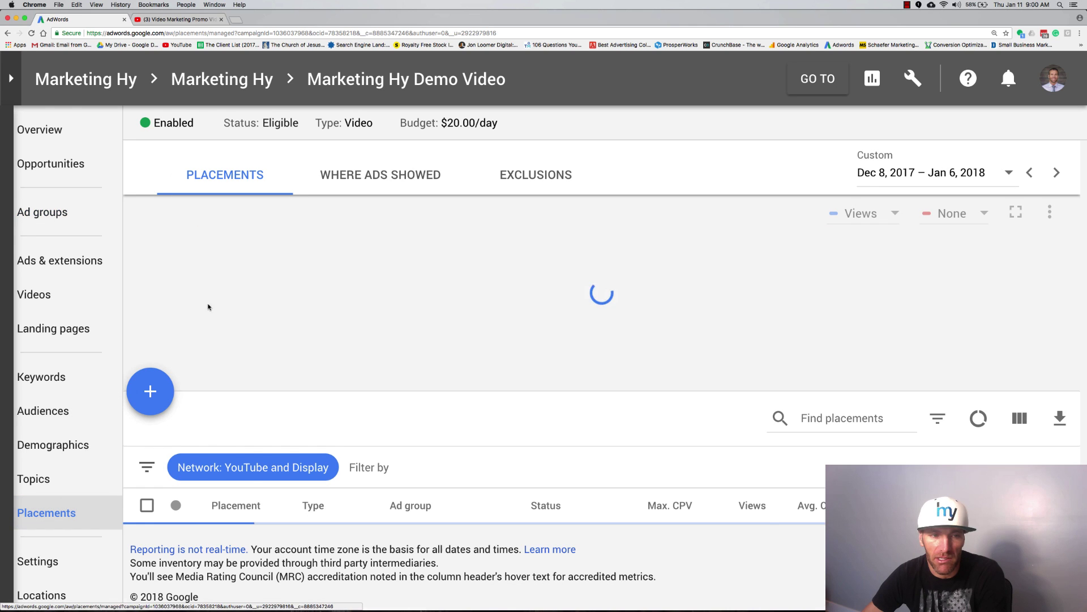
Start a new set of placements and assign it to the Marketing Hy Demo ad group.
scroll(252, 286, down, 3)
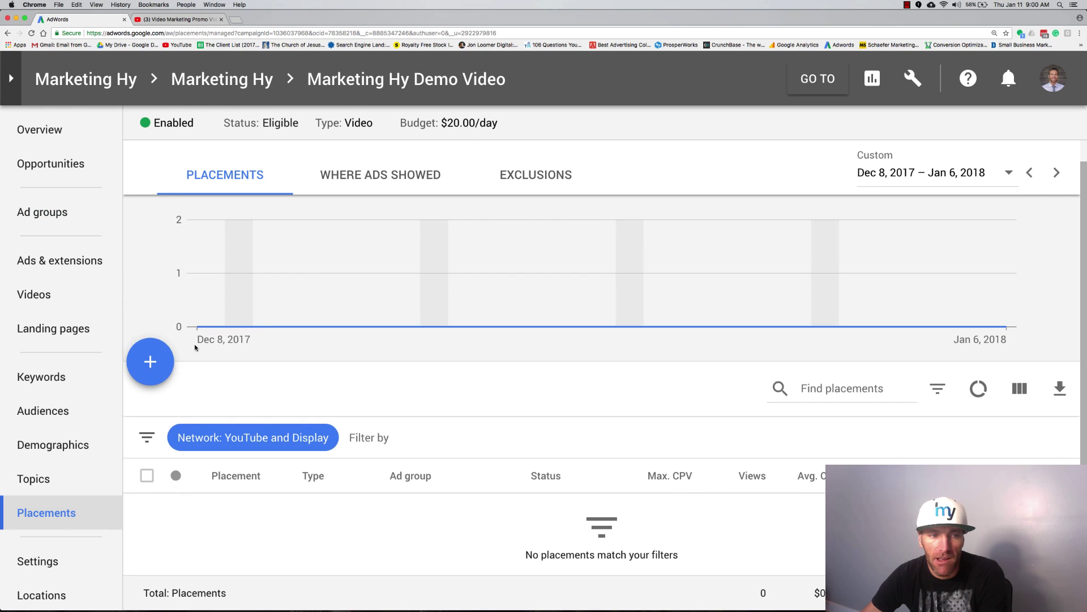
click(163, 360)
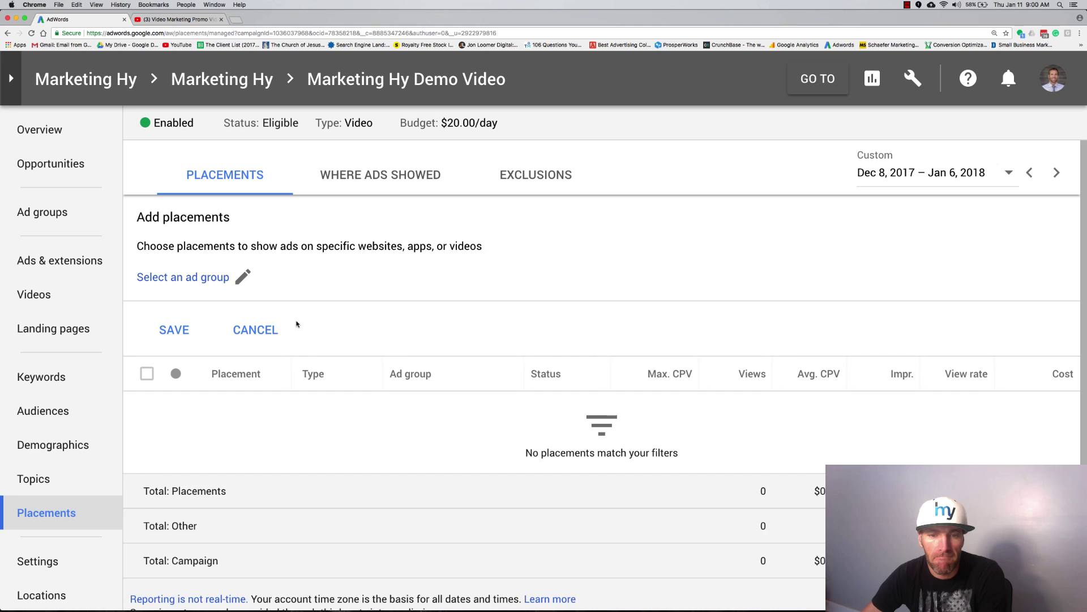
scroll(296, 324, down, 2)
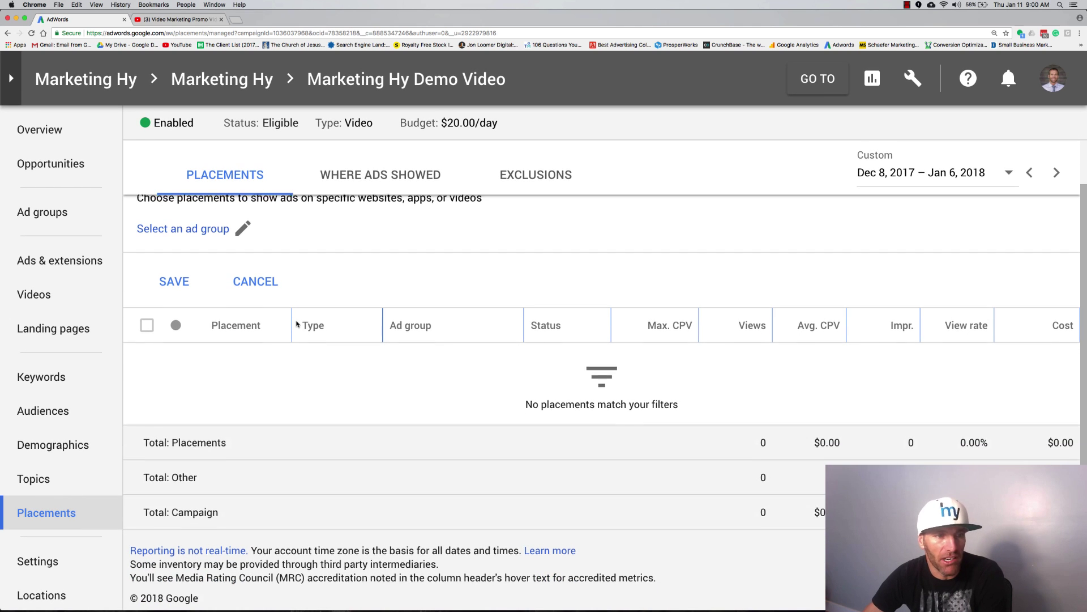
scroll(297, 324, up, 1)
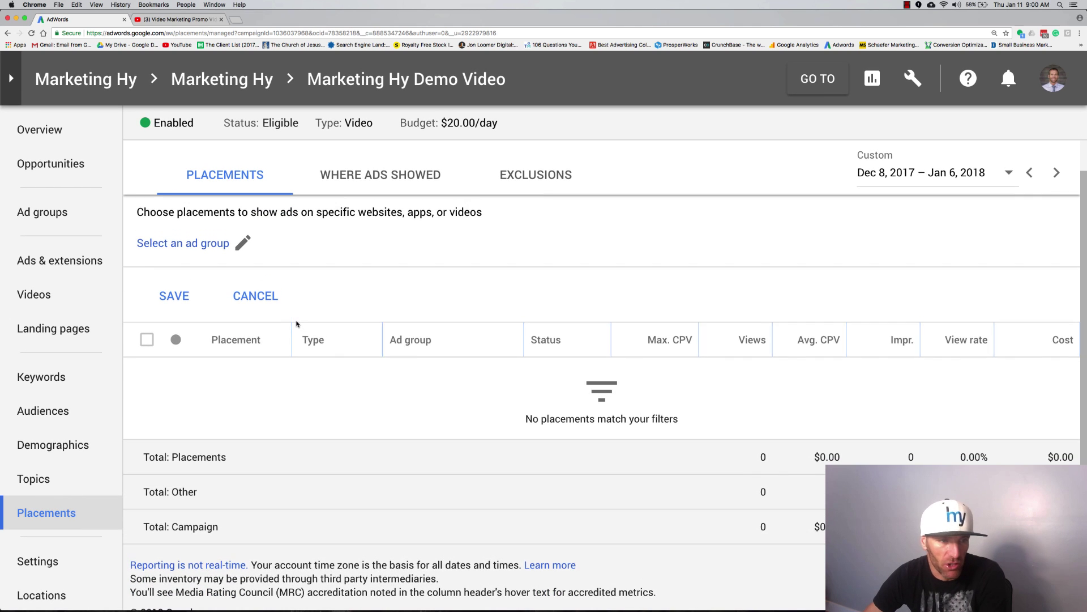
click(240, 243)
click(473, 299)
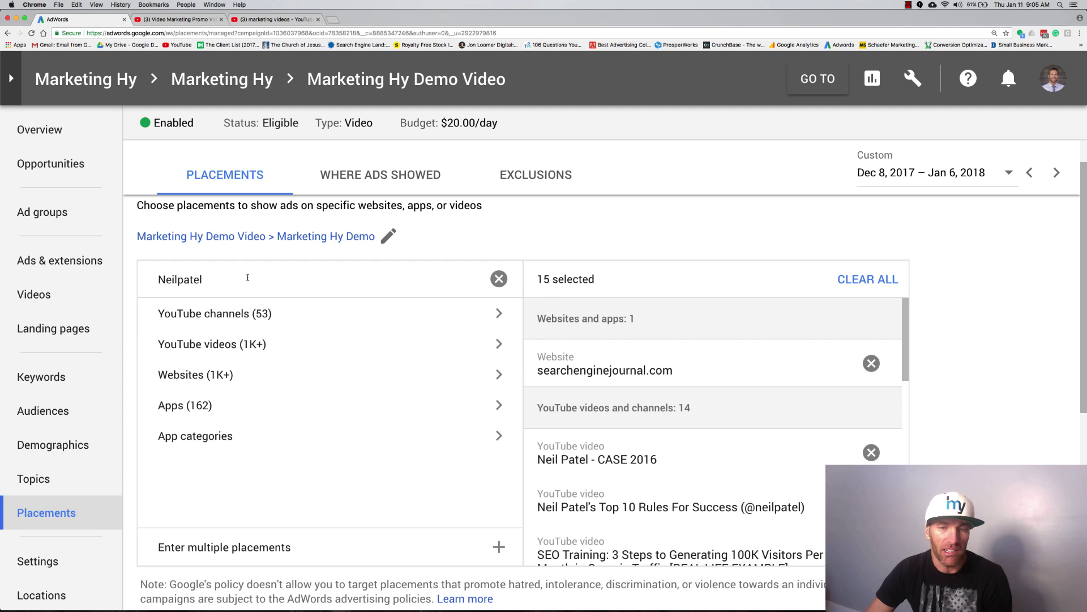
Paste the YouTube link watch?v=DWai4qCxr9s into the Enter multiple placements box.
scroll(637, 383, down, 4)
scroll(638, 383, down, 5)
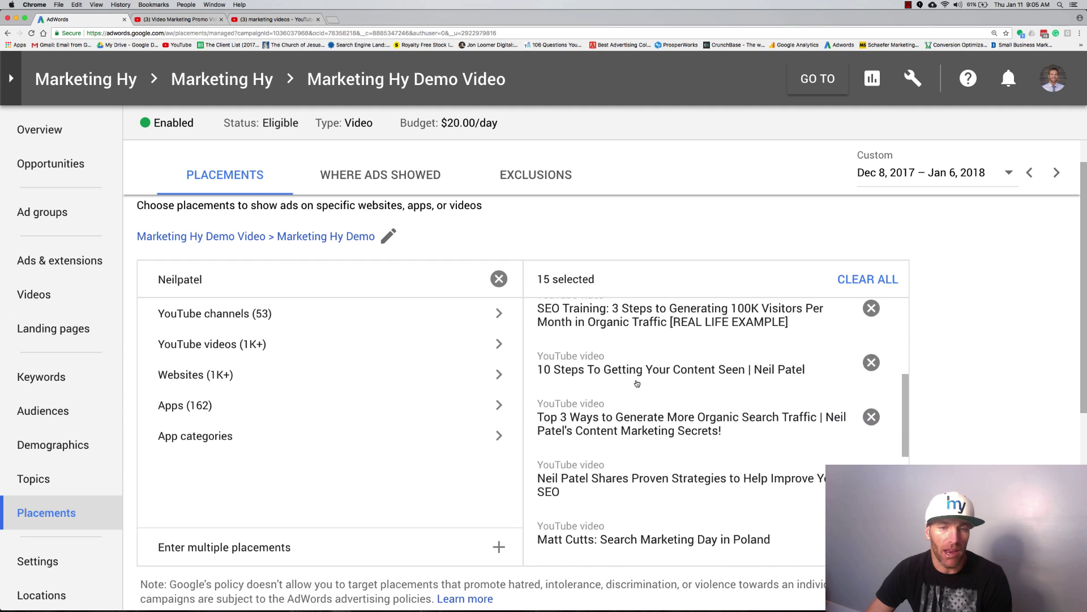
click(499, 547)
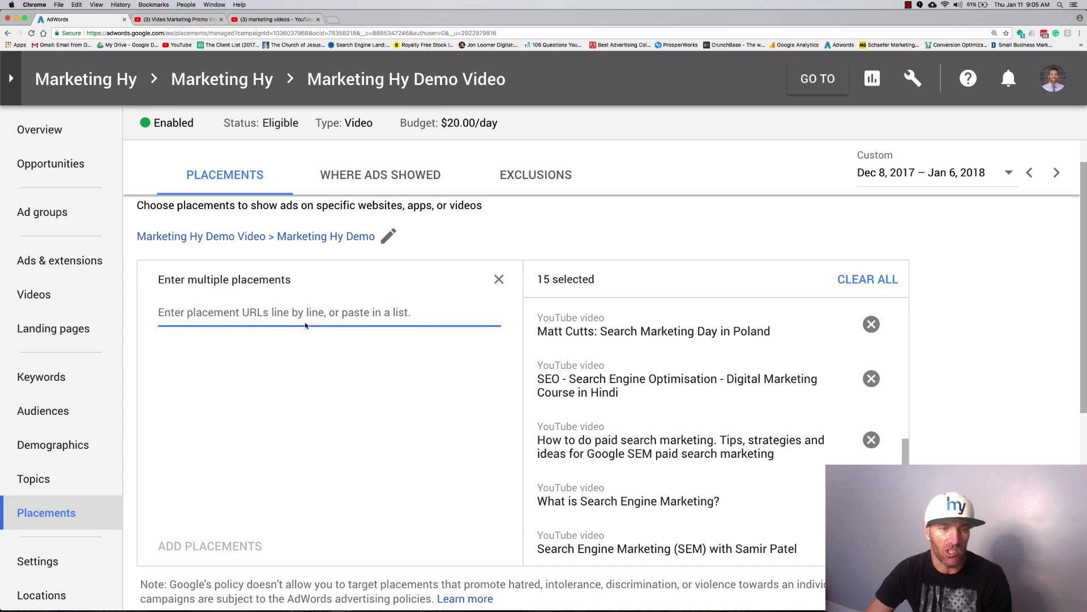
text(https://www.youtube.com/watch?v=DWai4qCxr9s)
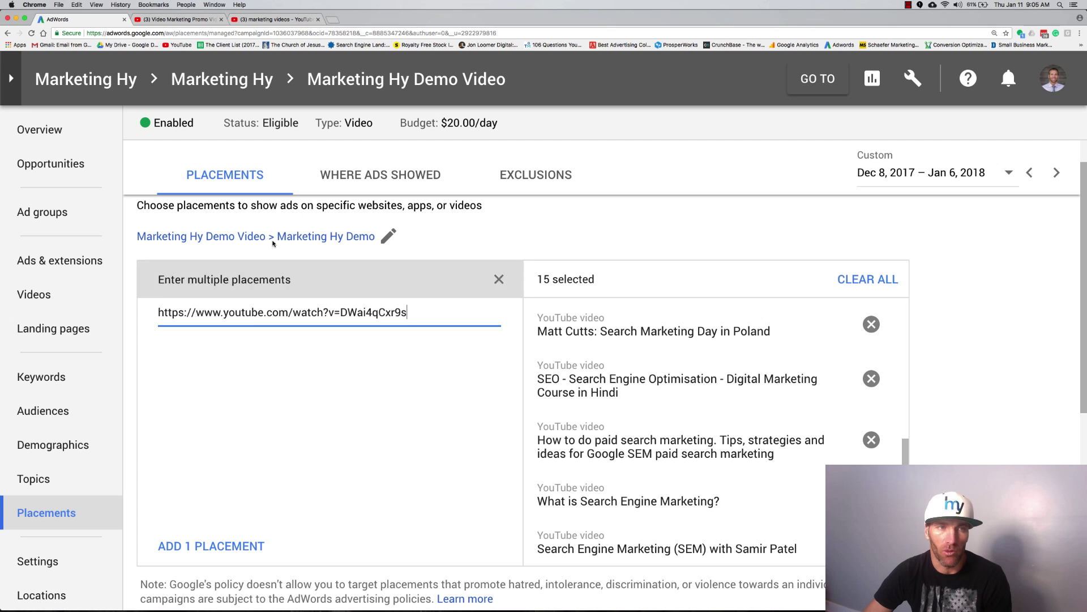
On YouTube, preview the Best Content Marketing Examples and This Is a Generic Brand Video results.
click(272, 20)
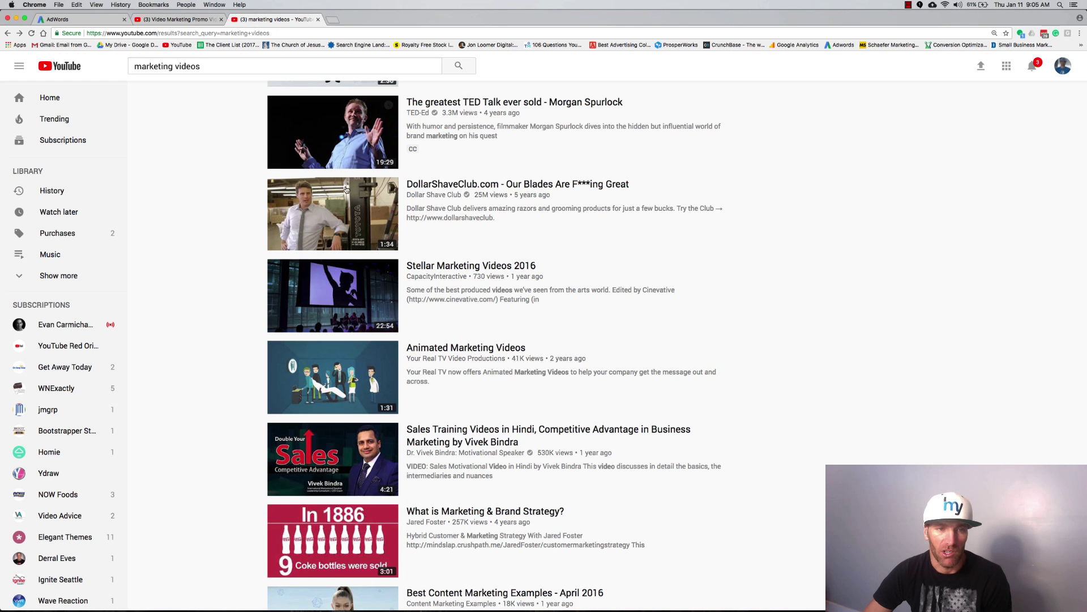
scroll(477, 393, down, 3)
scroll(477, 393, down, 1)
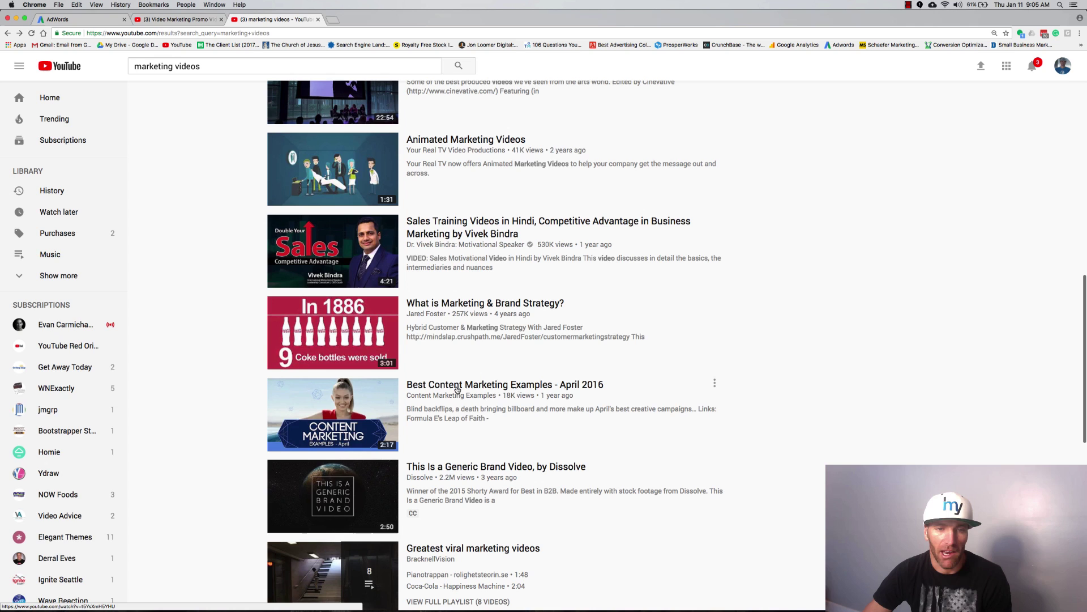
click(459, 389)
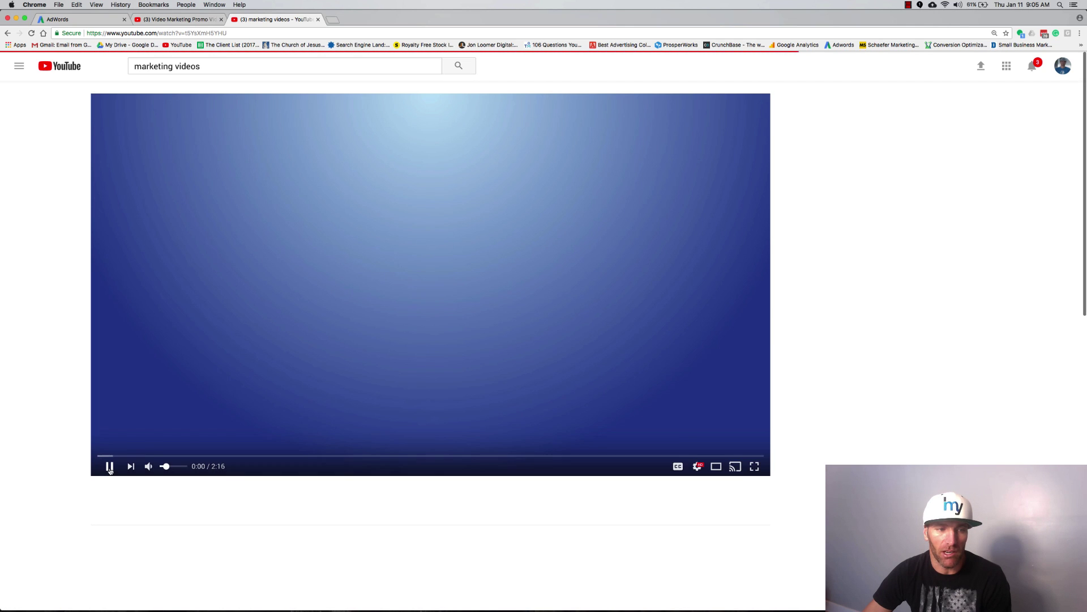
click(7, 33)
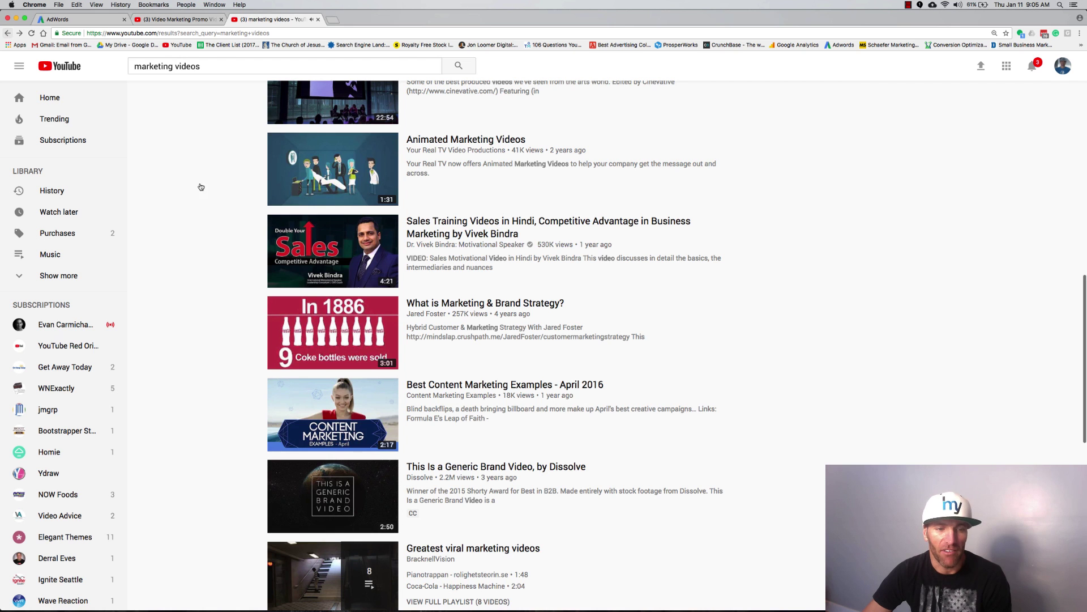
scroll(460, 379, down, 3)
click(460, 377)
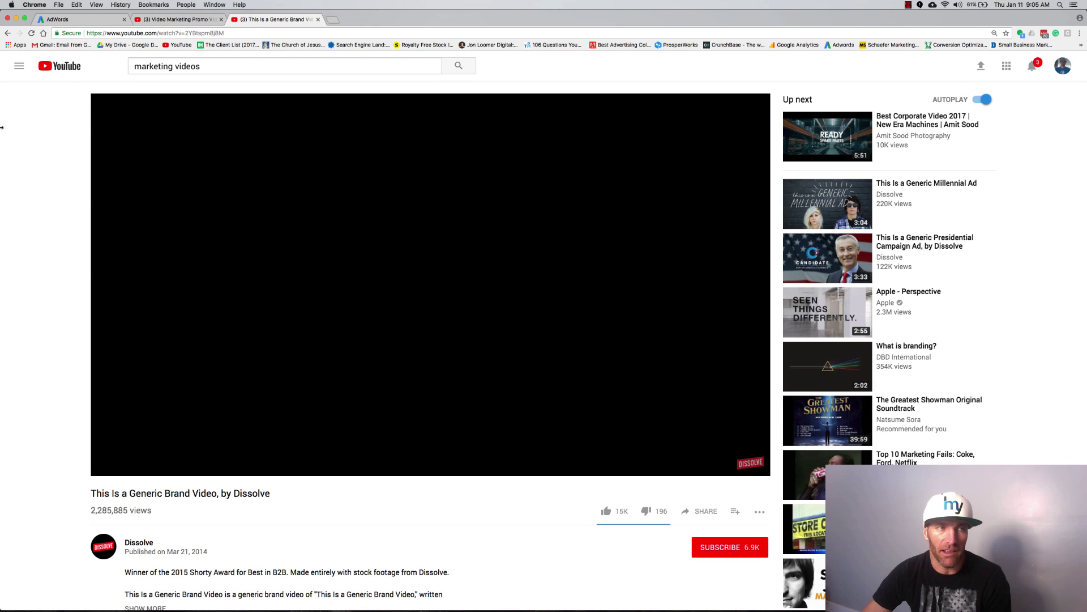
click(7, 33)
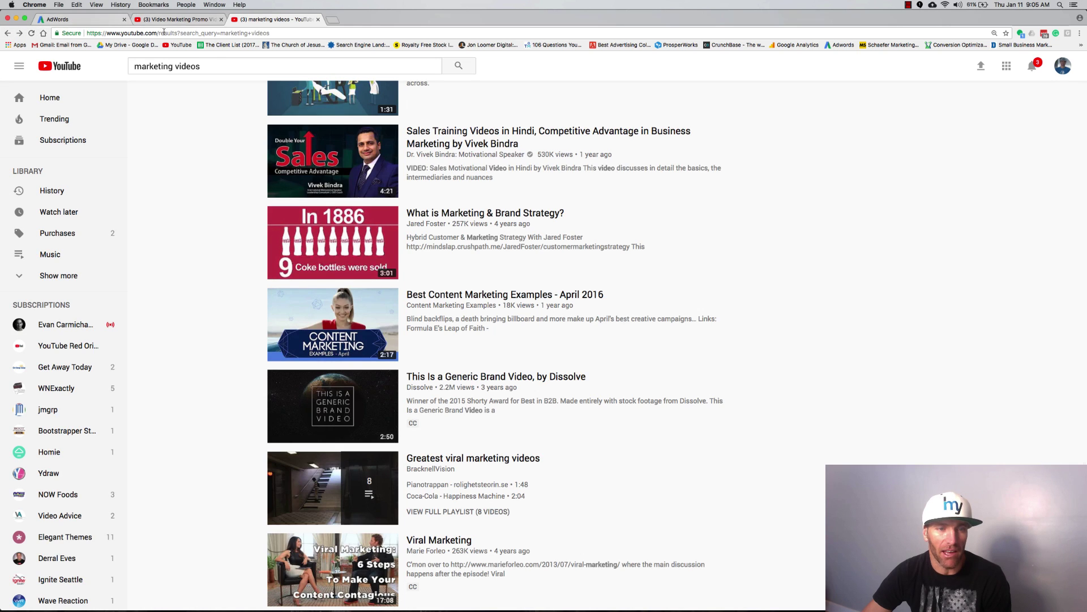
scroll(515, 364, down, 7)
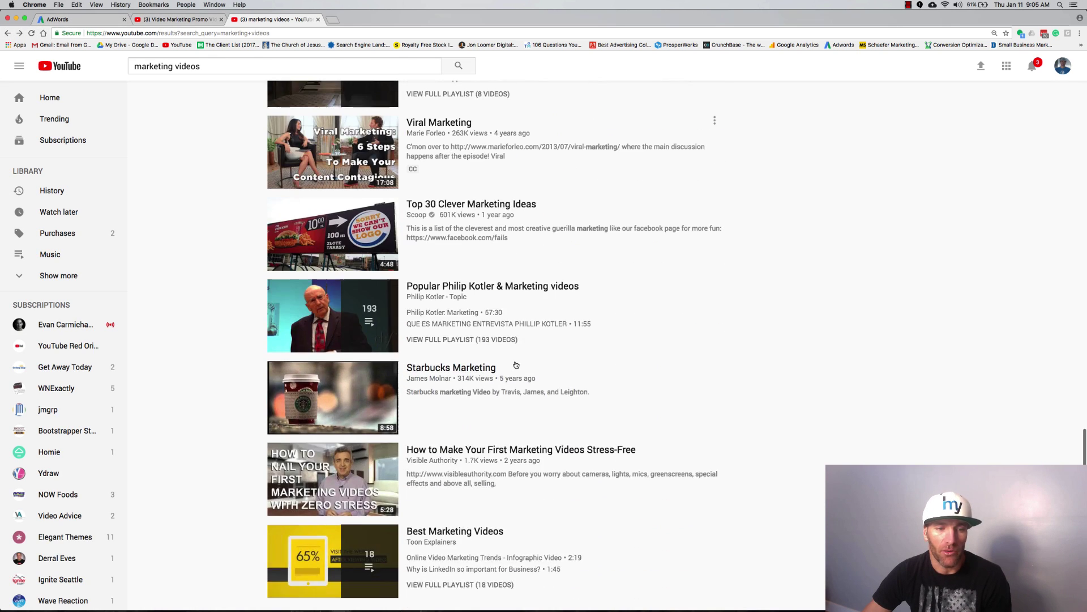
Search 'online marketing', pause the keynote video and copy its web address.
triple_click(291, 71)
text(online marketing)
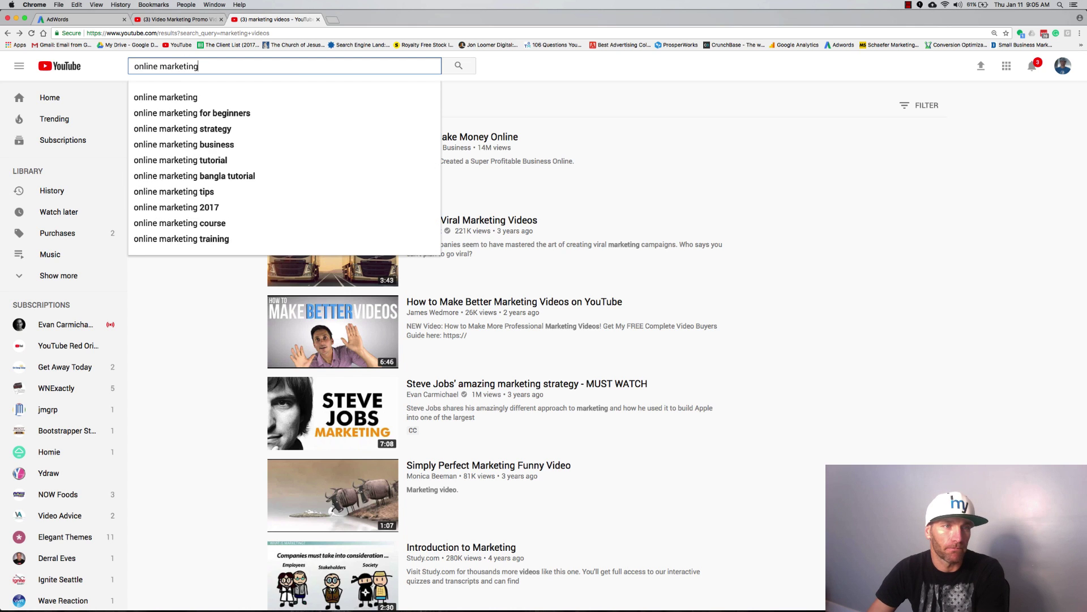
key(Return)
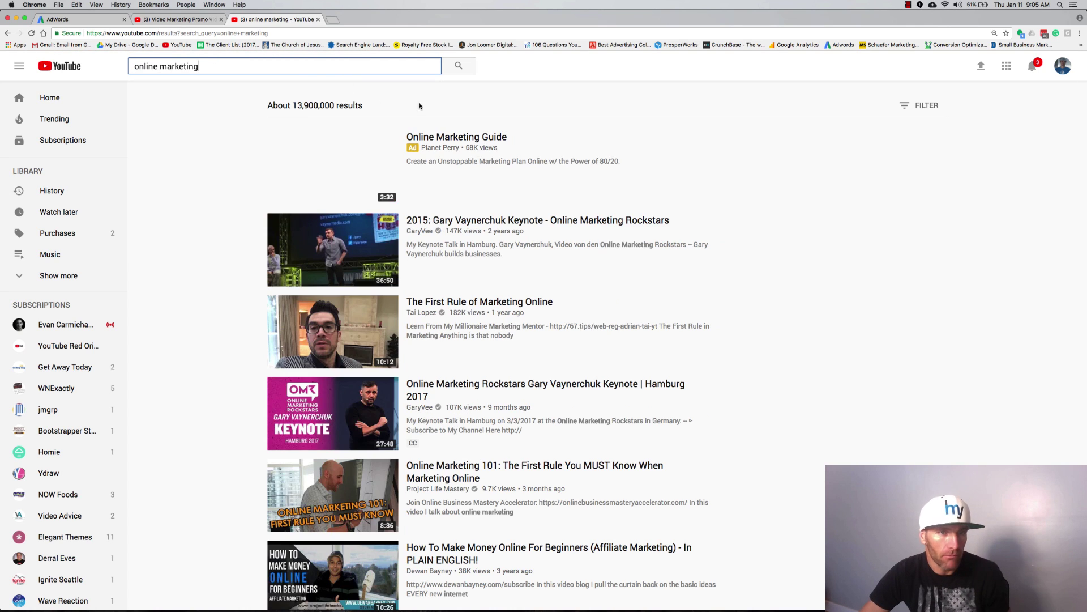
click(453, 221)
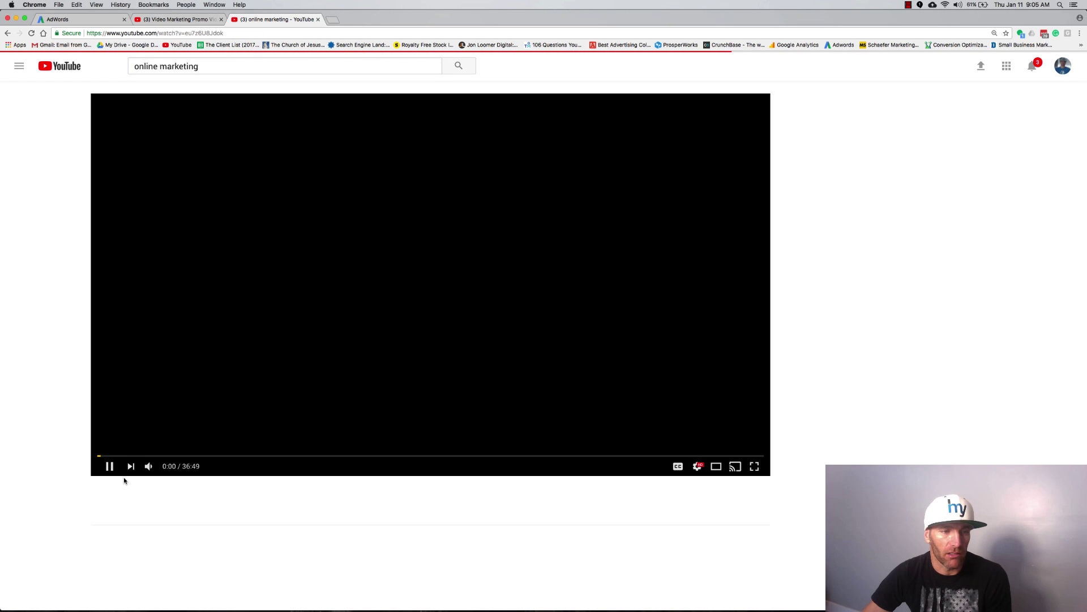
click(111, 469)
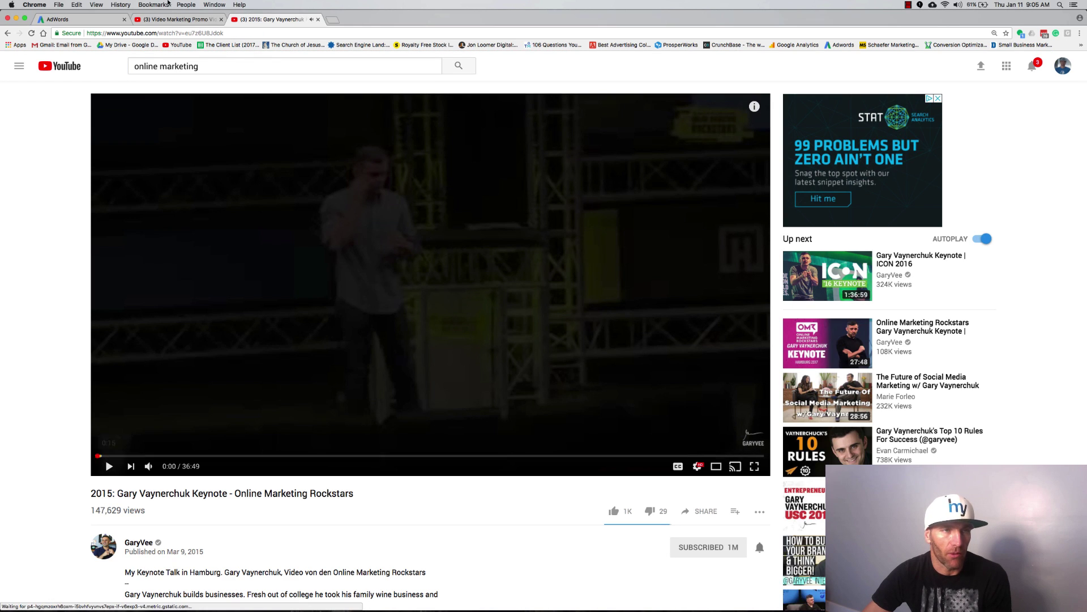
click(186, 33)
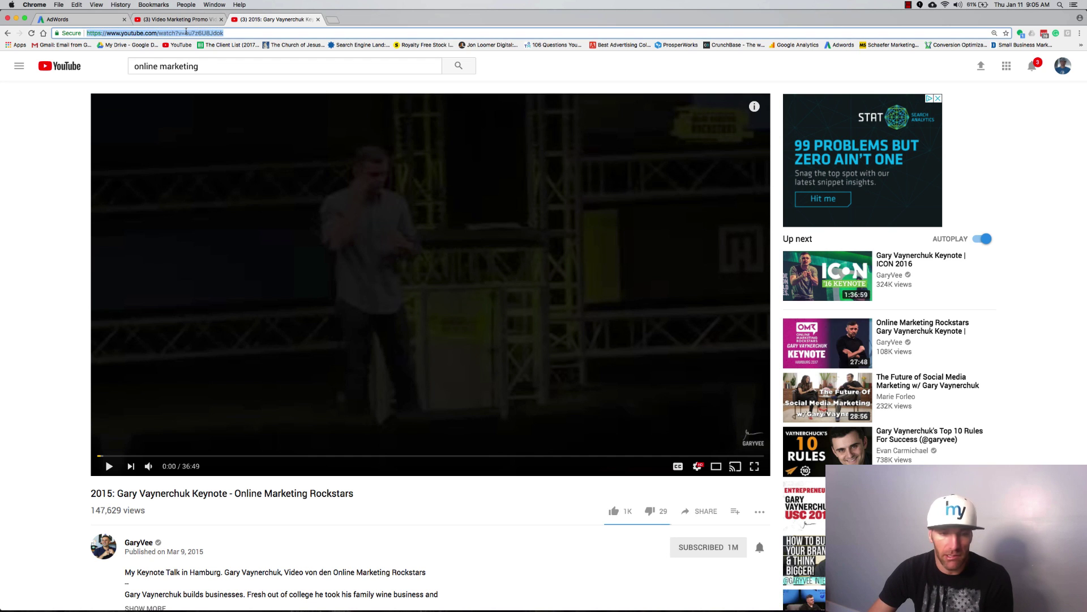
text(https://www.youtube.com/watch?v=DWai4qCxr9s)
click(186, 19)
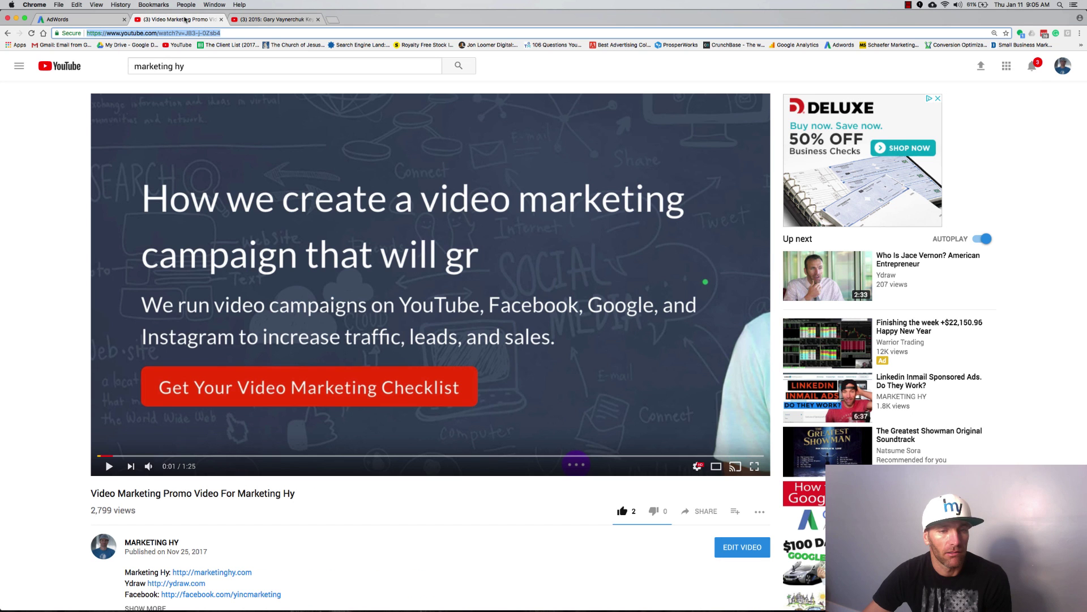
Back in AdWords, add the entered YouTube video URL as a placement.
click(68, 20)
click(319, 308)
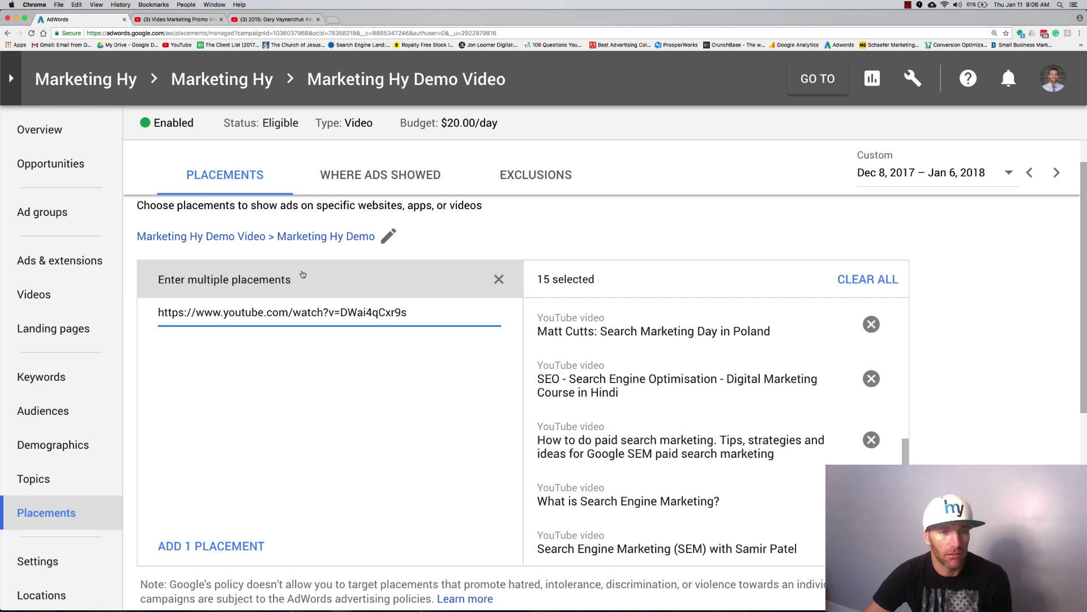
triple_click(319, 312)
key(super+c)
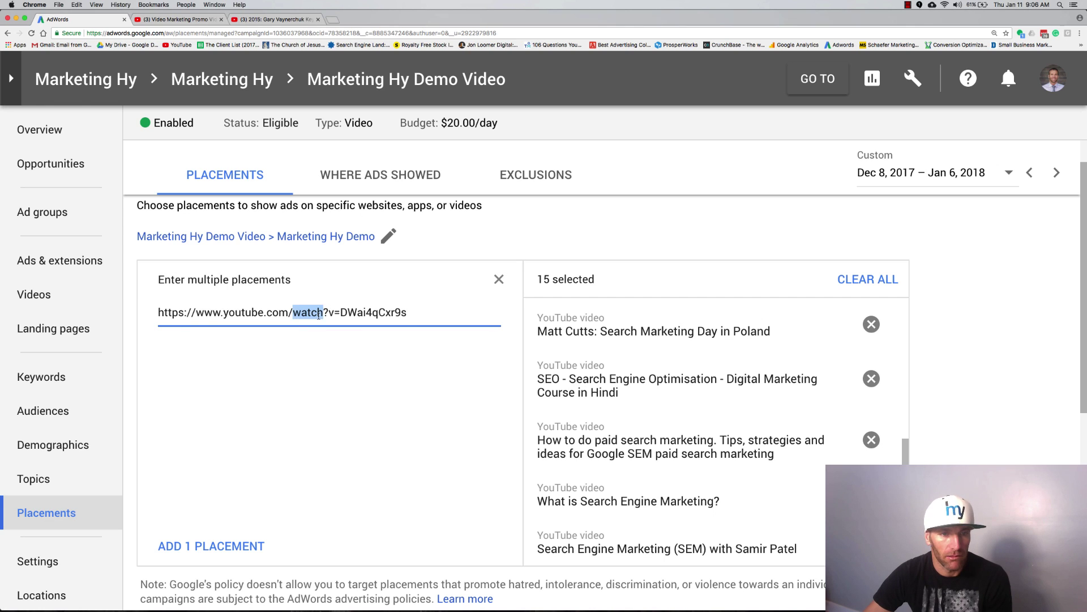
click(318, 312)
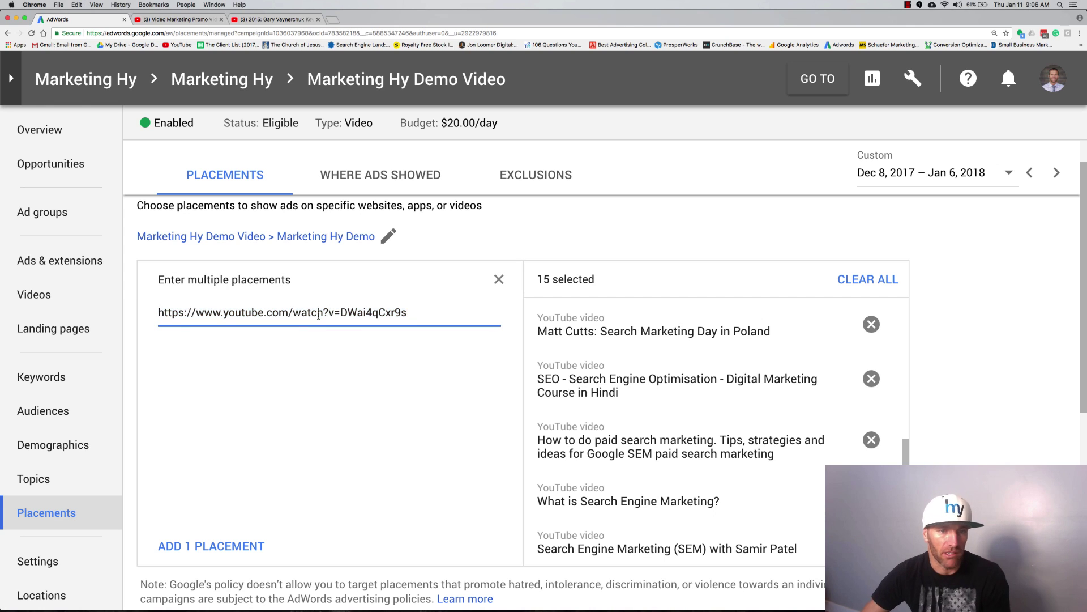
click(242, 545)
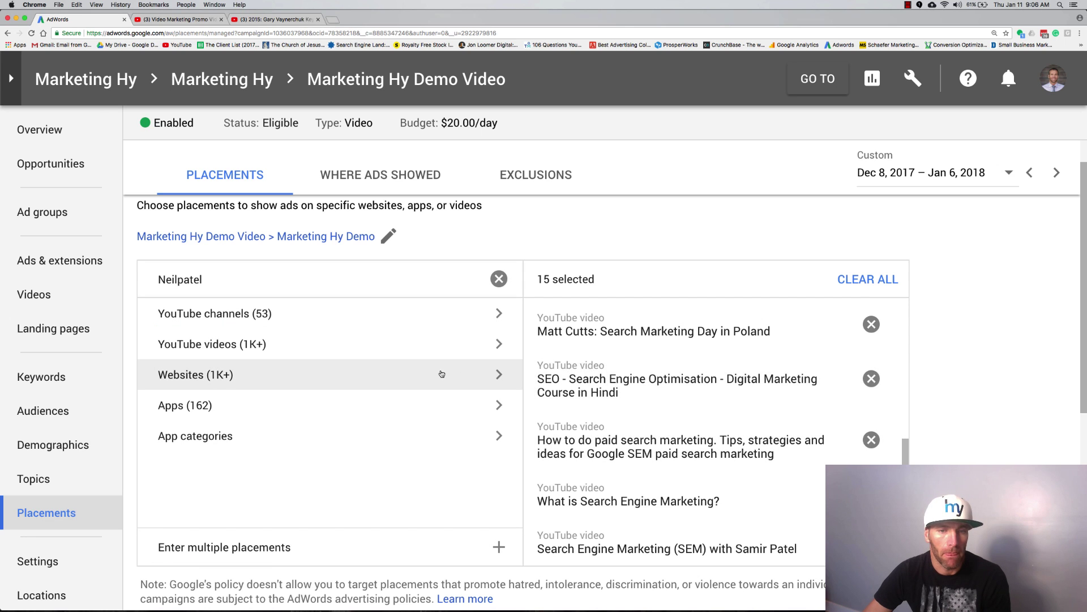
Paste the copied YouTube video link again and add it as one more placement.
scroll(663, 391, down, 7)
scroll(658, 357, up, 5)
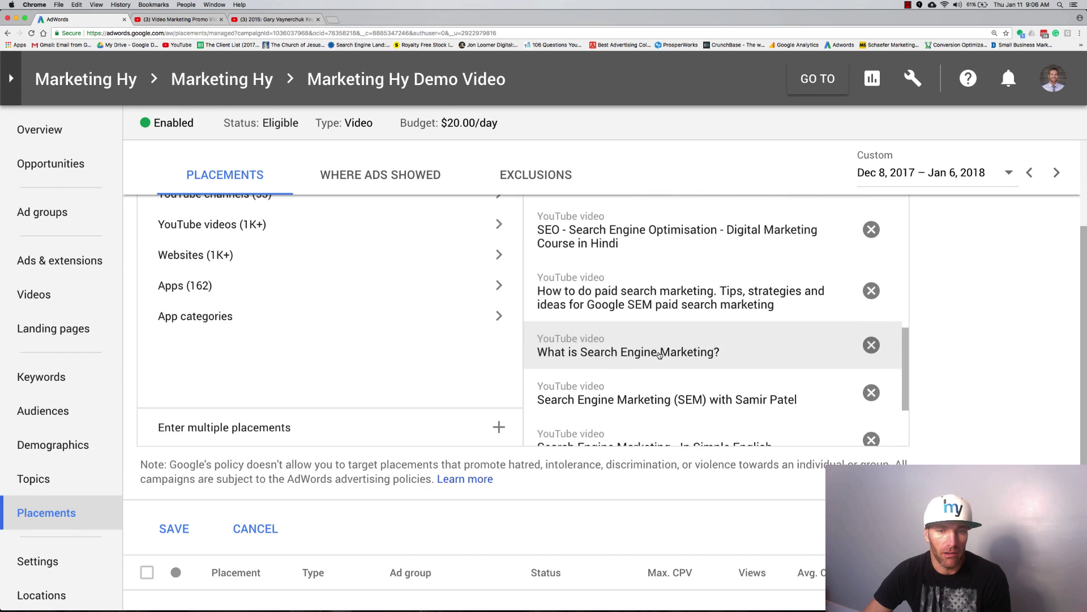
scroll(656, 351, down, 3)
scroll(612, 343, up, 10)
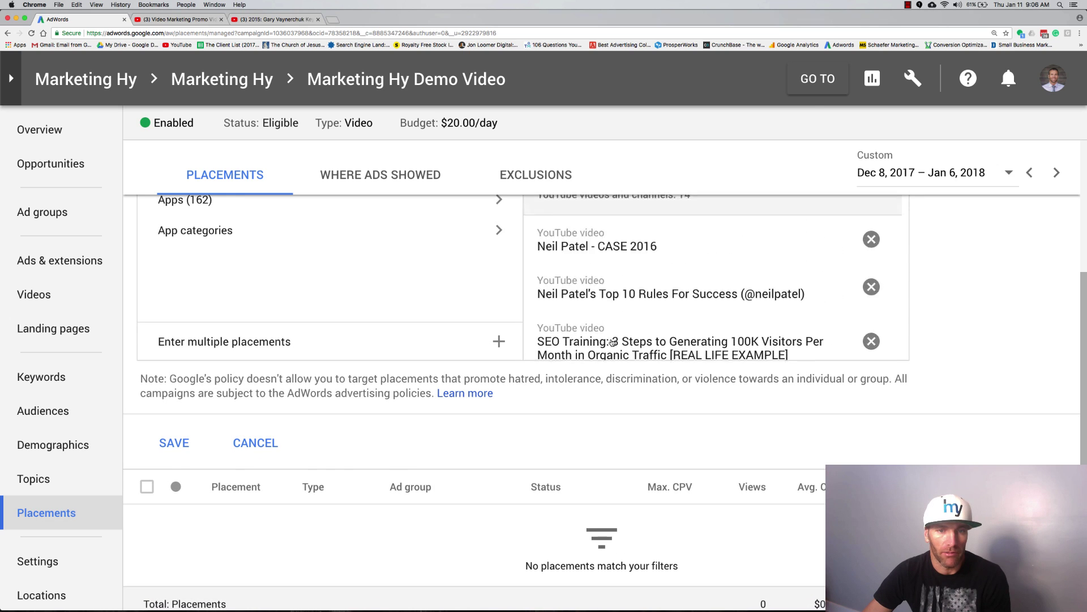
scroll(623, 439, down, 4)
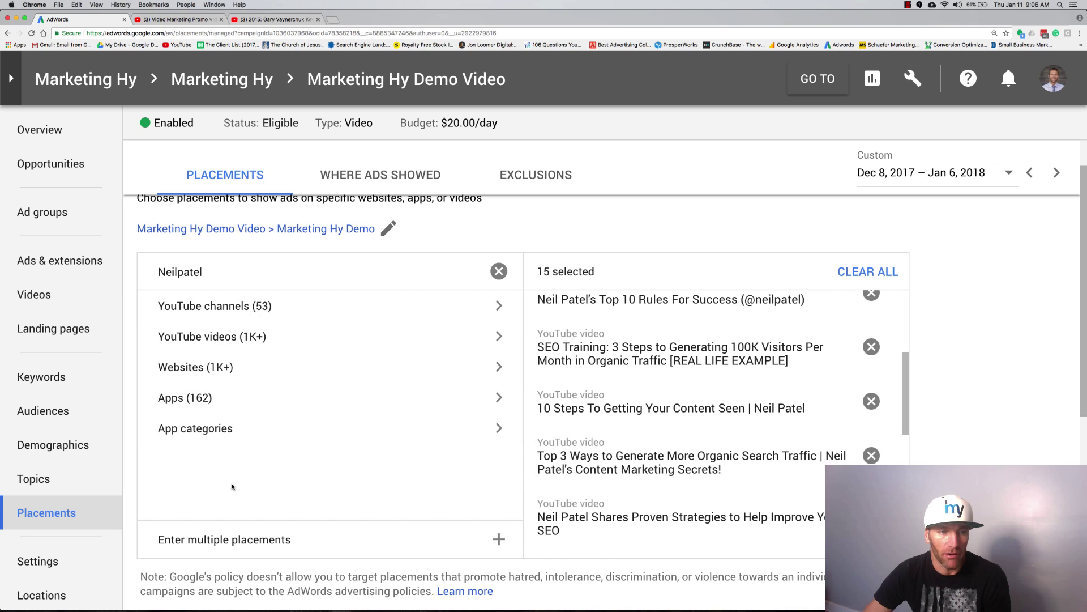
click(274, 539)
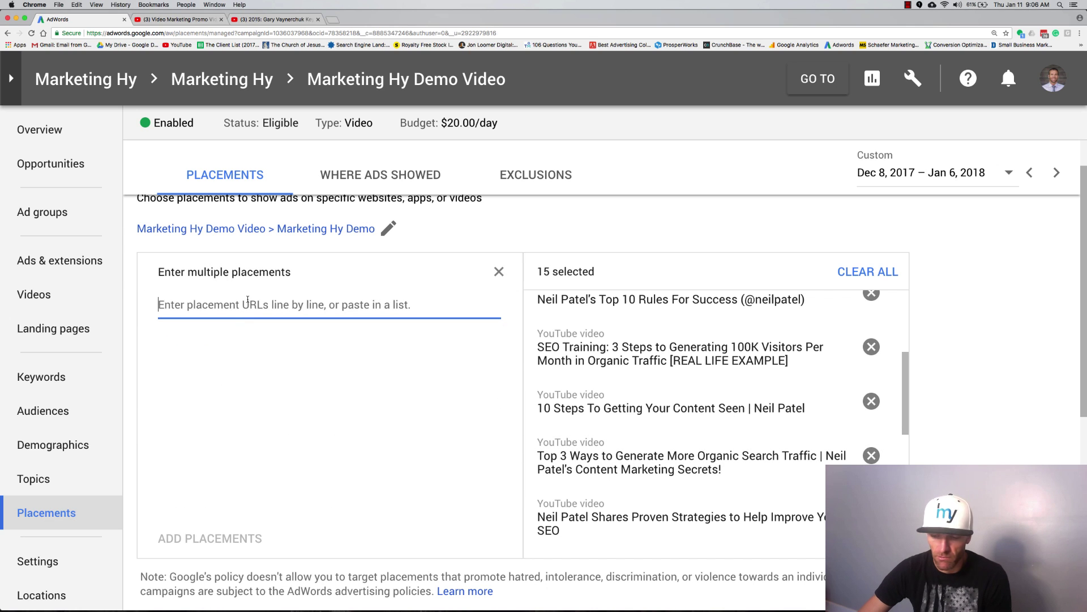
key(super+v)
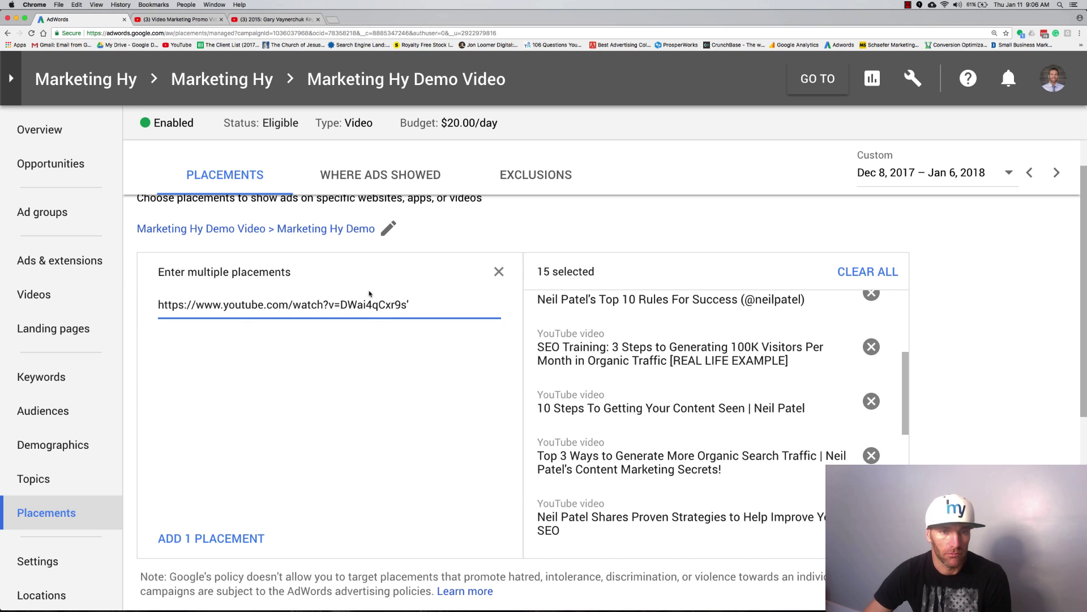
key(Return)
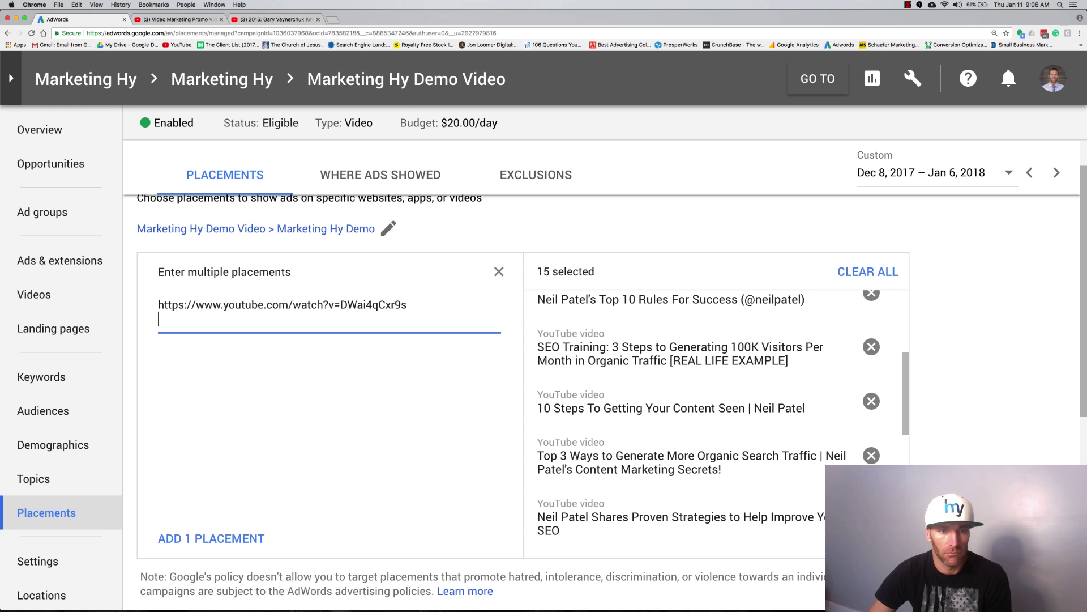
click(243, 538)
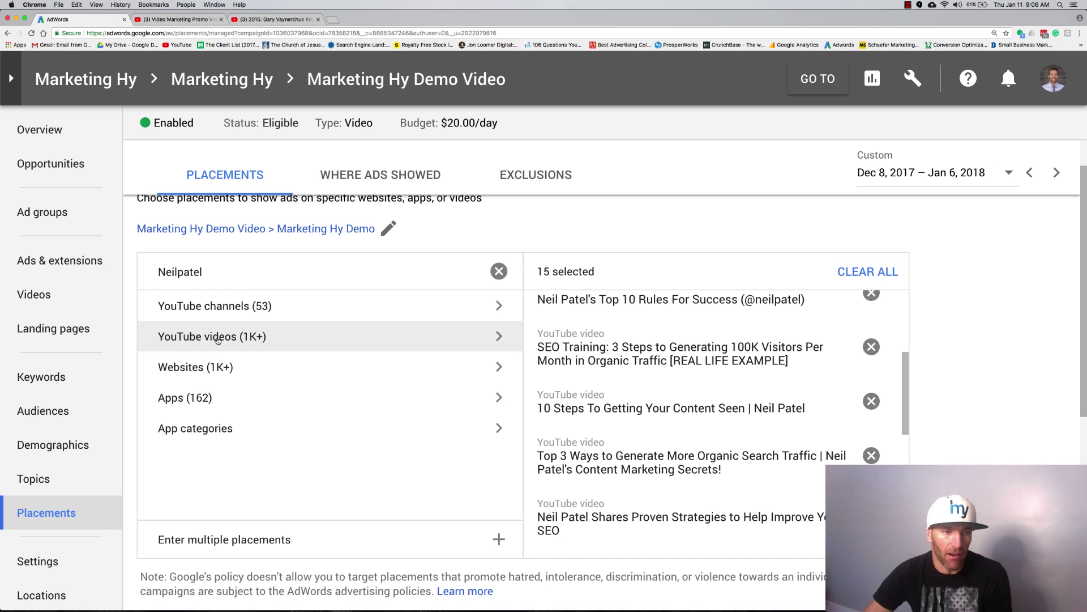
Search the placement editor's YouTube videos for 'Gary Vaynerchuk'.
click(218, 340)
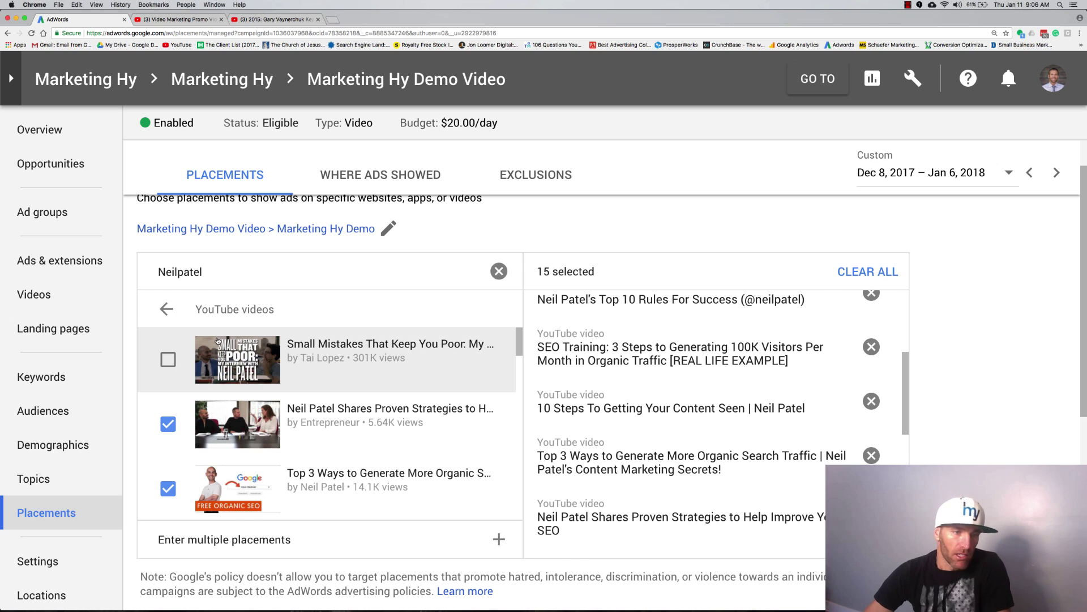
double_click(218, 271)
text(Gary)
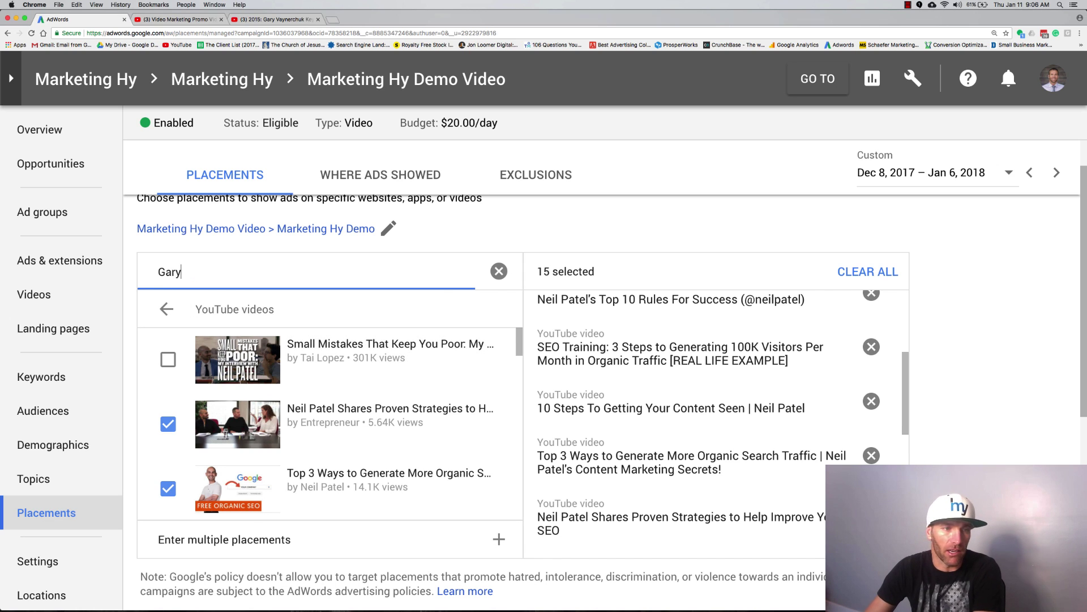
text( Van)
key(BackSpace)
text(yn)
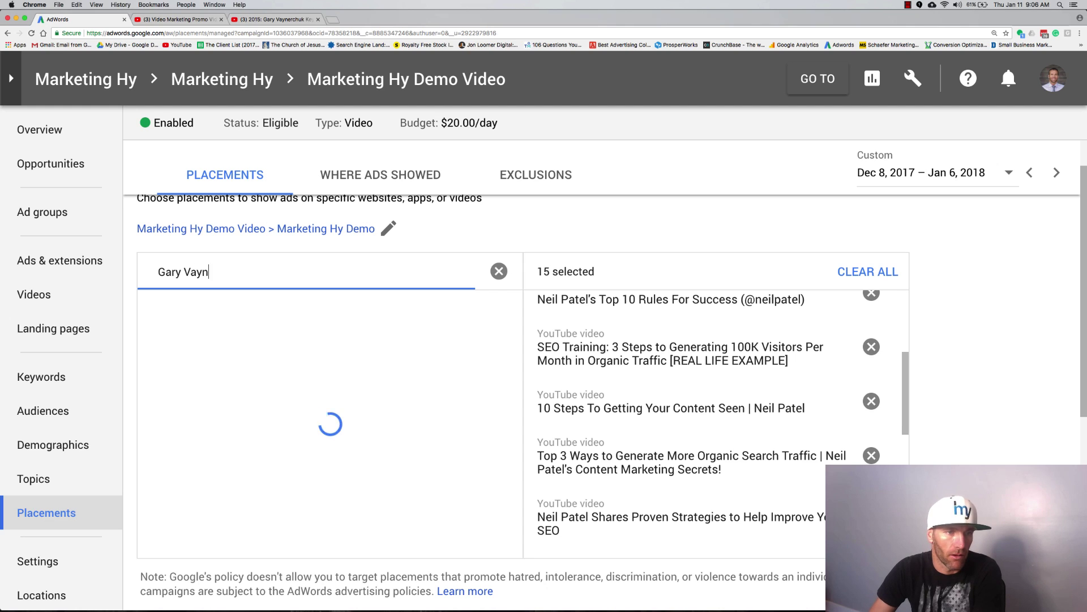
text(erch)
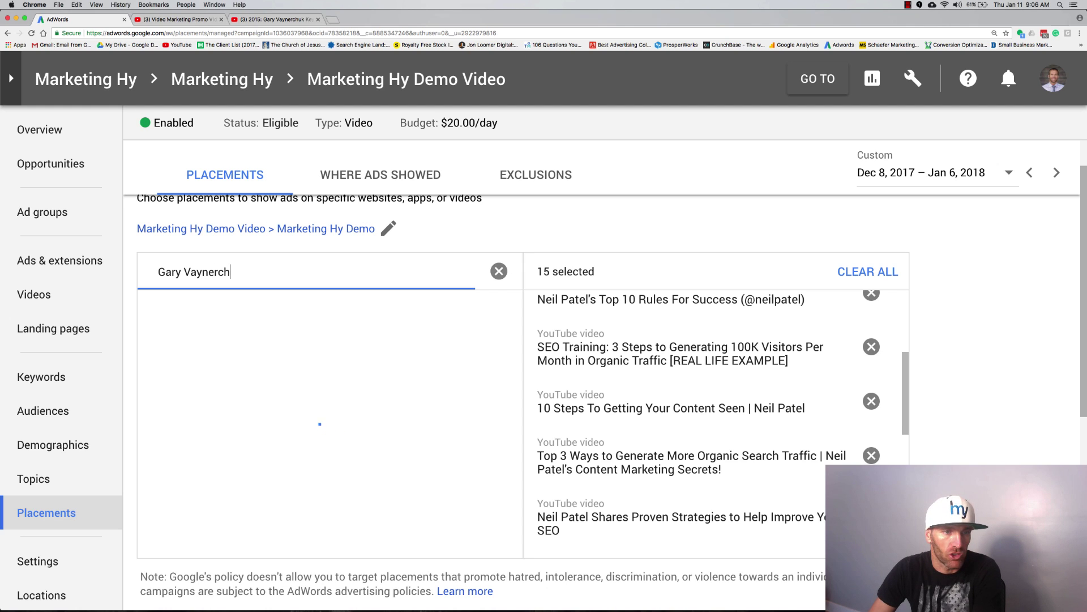
text(uck)
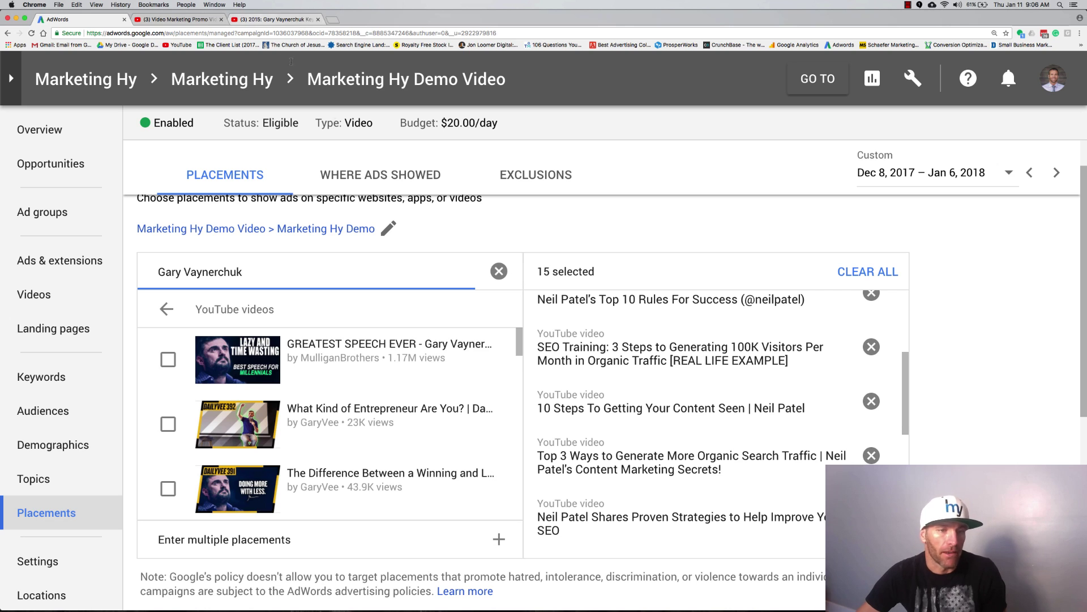
Look through the Gary Vaynerchuk video results and save the 15 selected placements.
scroll(271, 425, down, 1)
scroll(271, 425, down, 5)
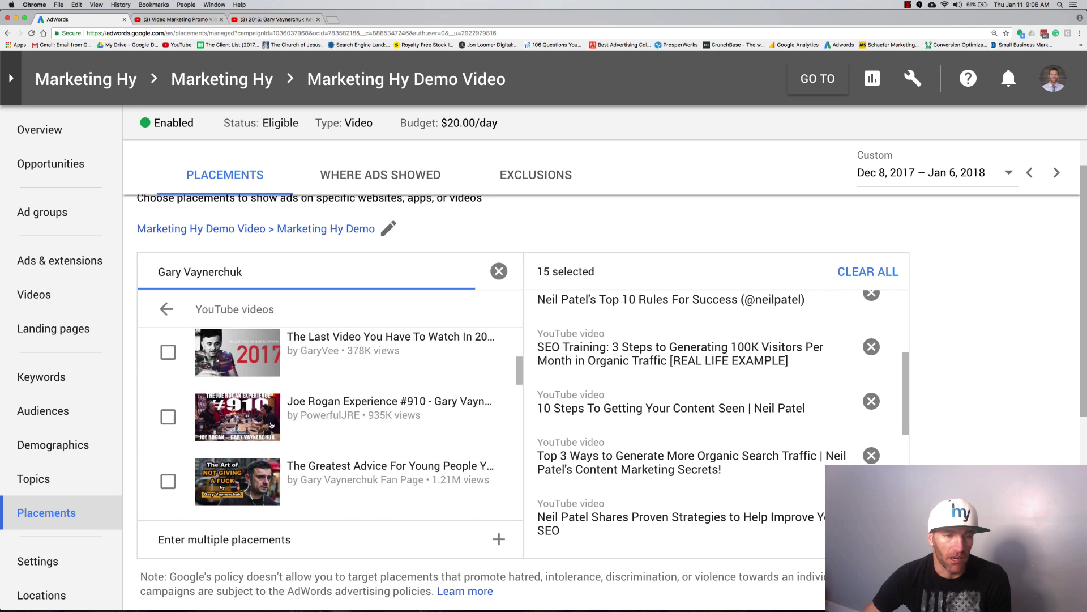
scroll(271, 425, down, 5)
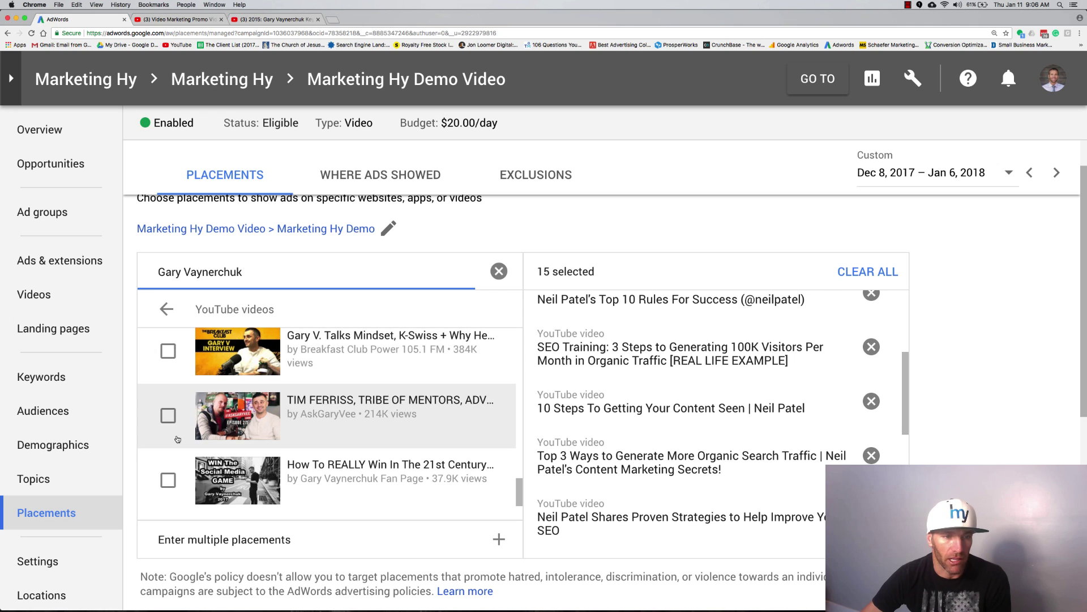
scroll(668, 448, down, 6)
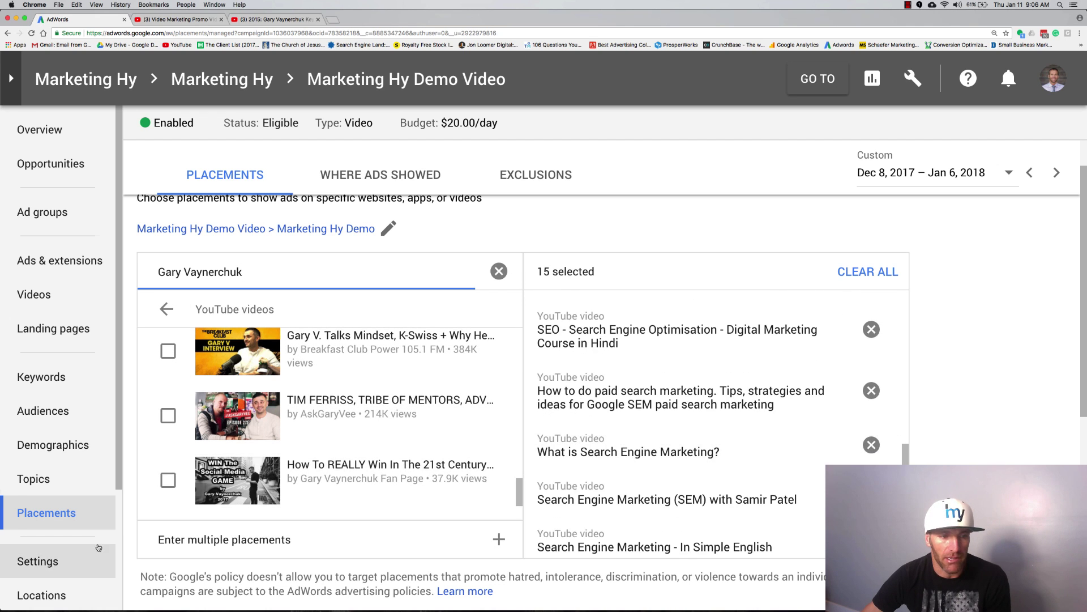
scroll(183, 443, down, 6)
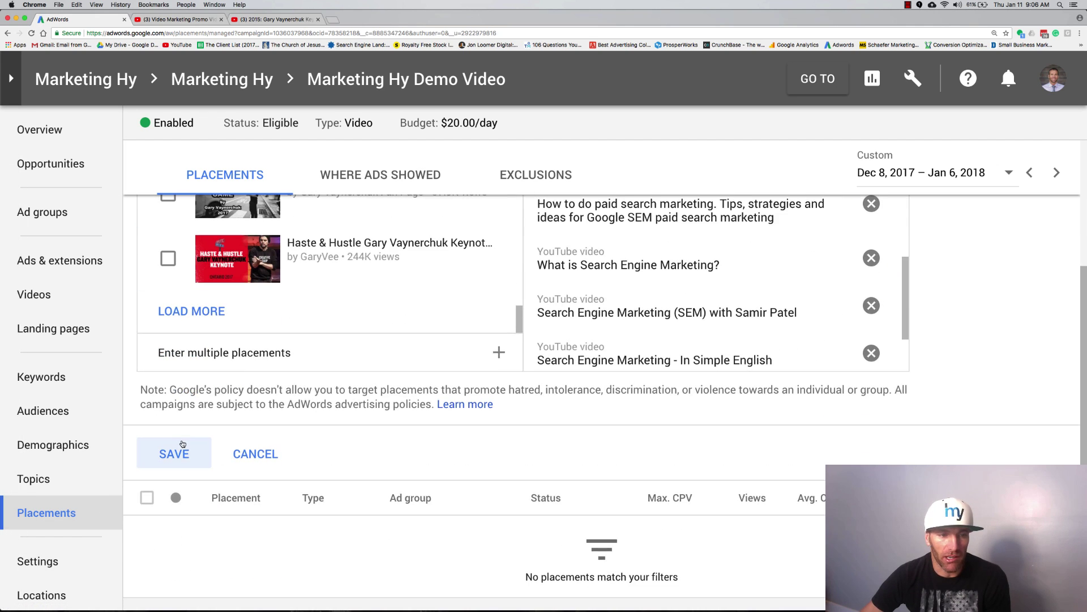
click(179, 455)
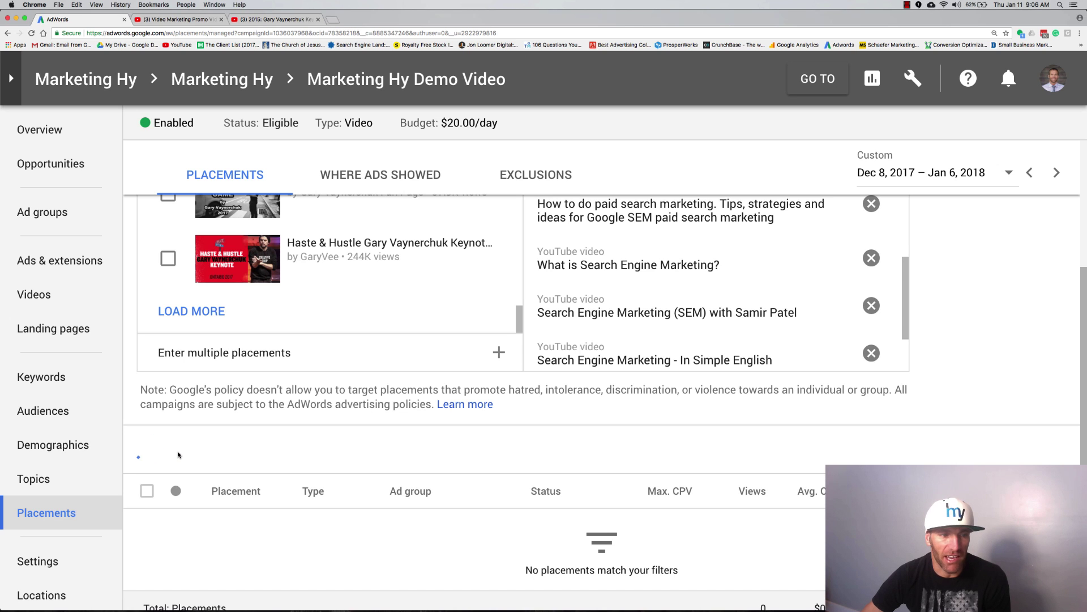
Review the managed placements table, check Where ads showed, then return to Placements.
scroll(294, 388, down, 5)
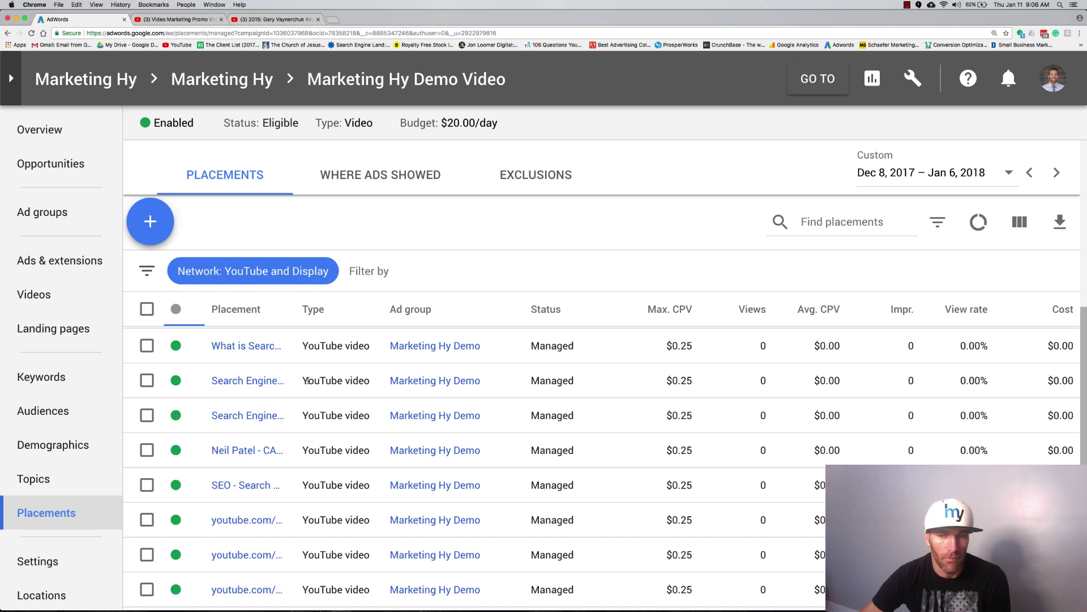
scroll(586, 403, down, 5)
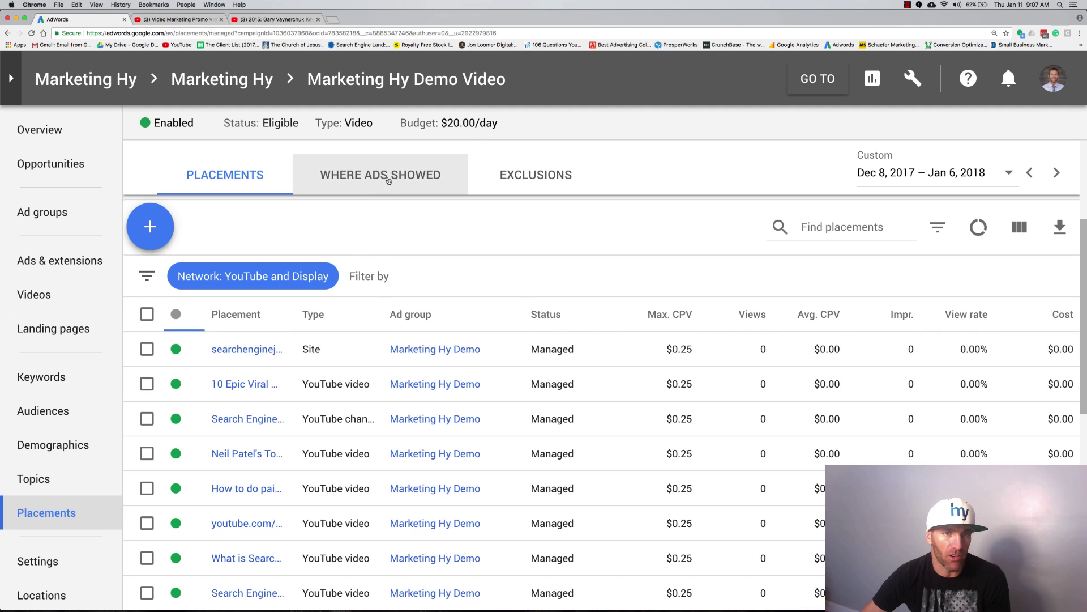
click(385, 178)
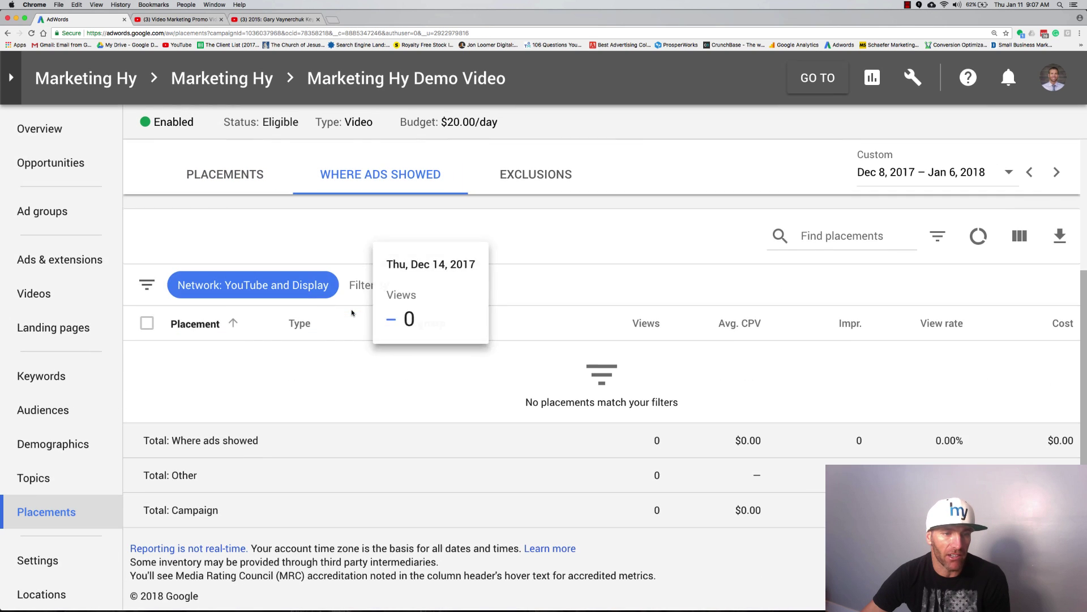
click(236, 179)
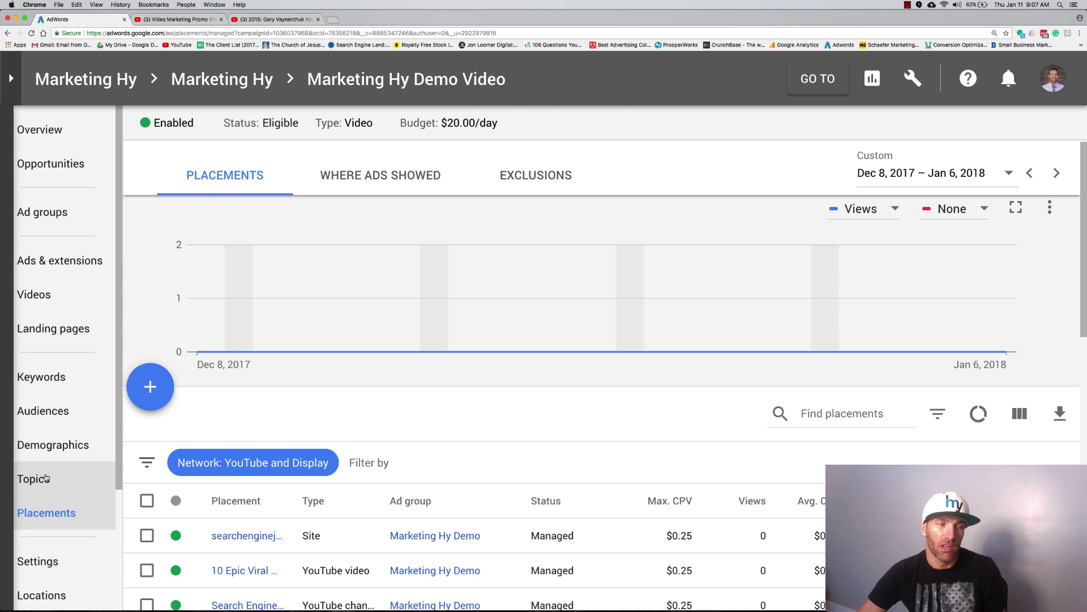
Start adding campaign keywords and assign them to the Marketing Hy Demo ad group.
click(54, 380)
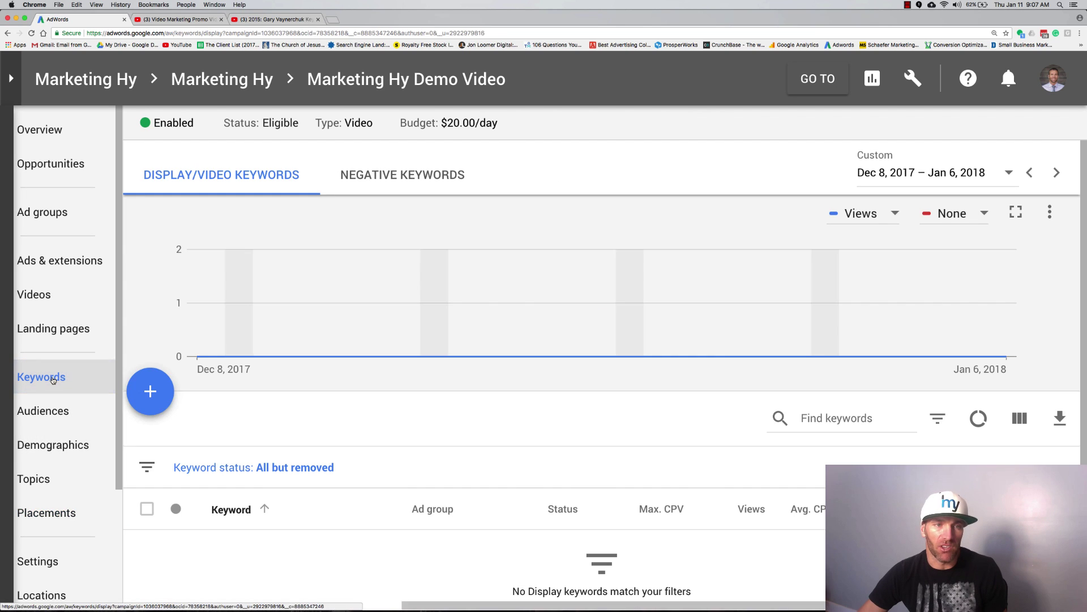
click(159, 399)
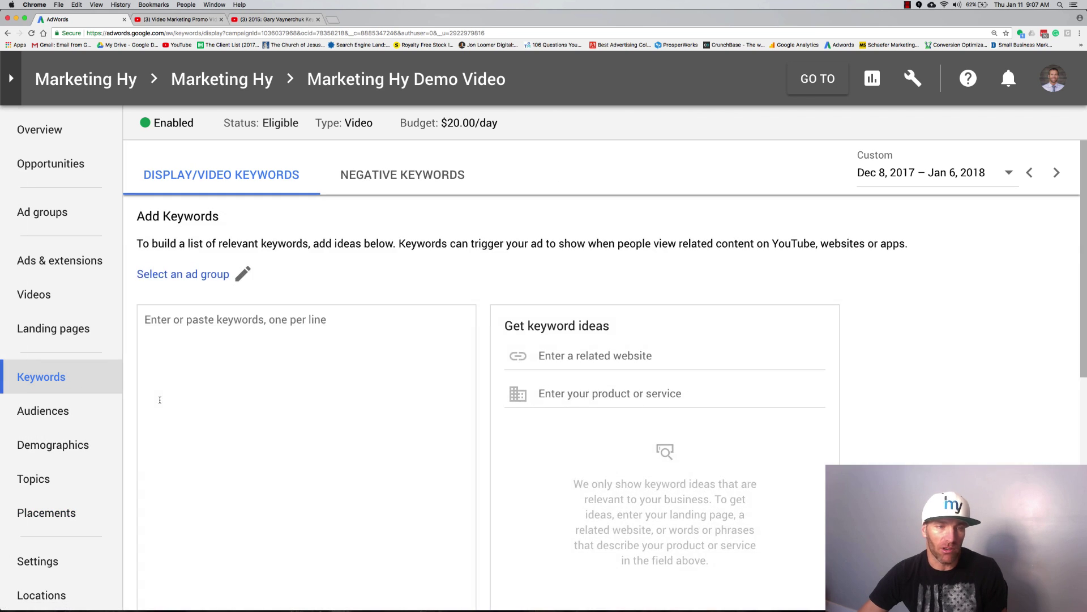
click(242, 347)
text(Marketing)
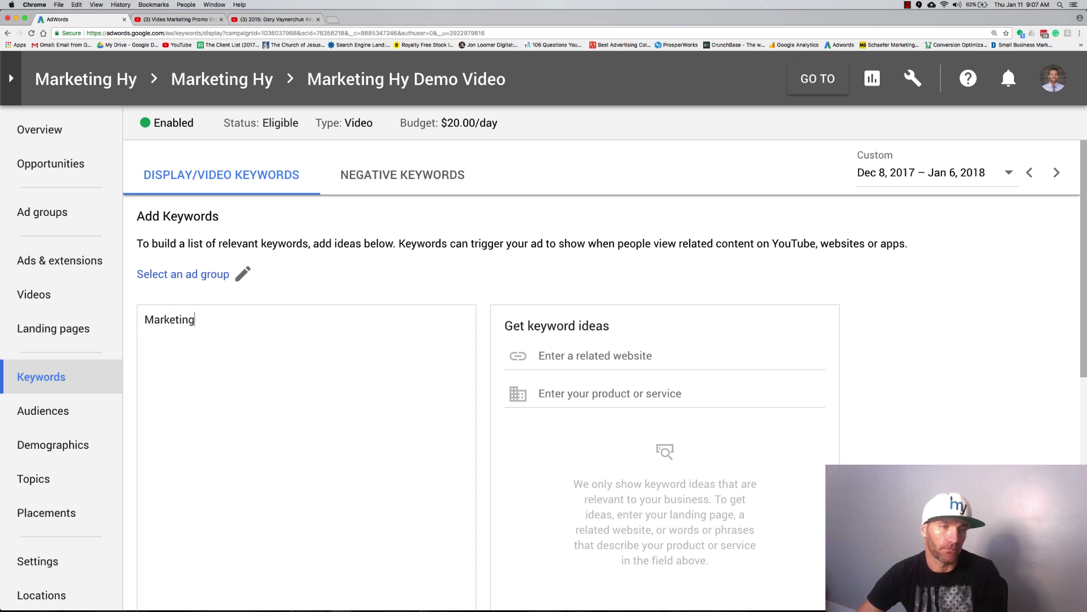
click(240, 275)
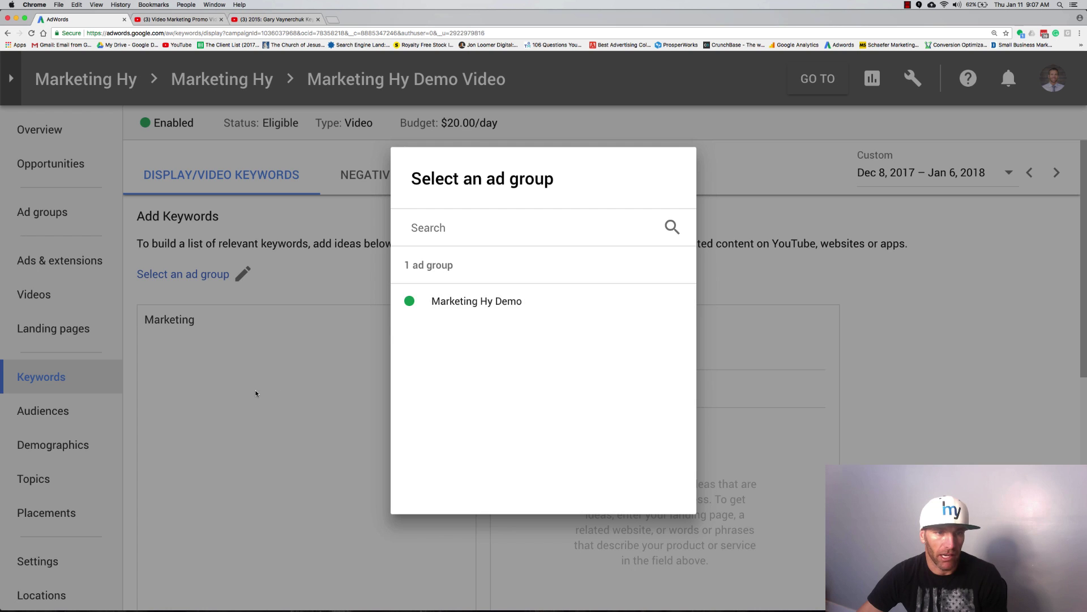
scroll(256, 393, down, 1)
click(463, 301)
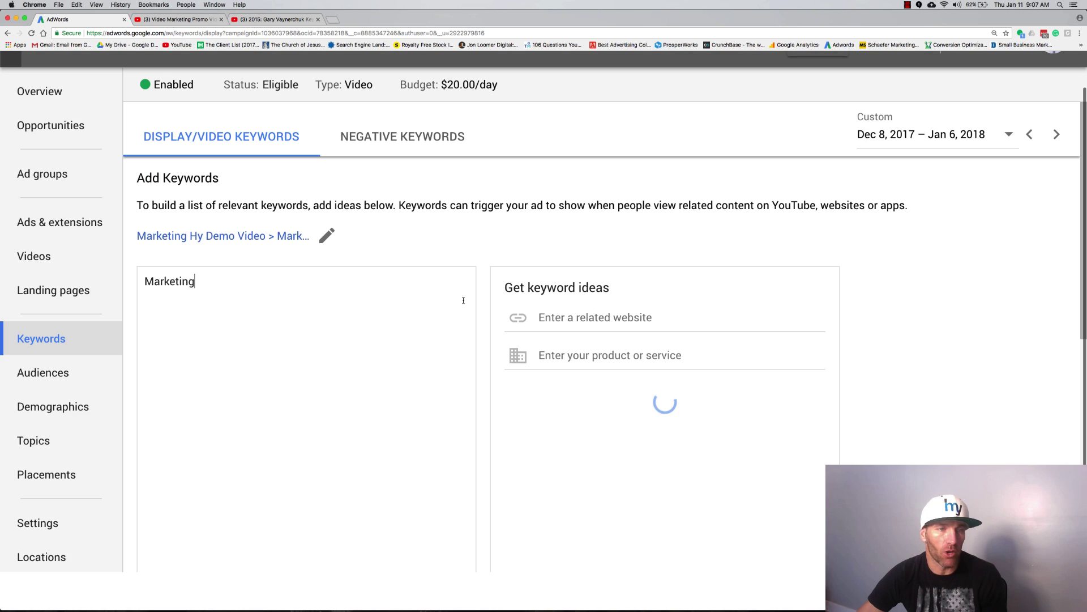
Enter 'Marketing Company' in the keyword list.
click(625, 317)
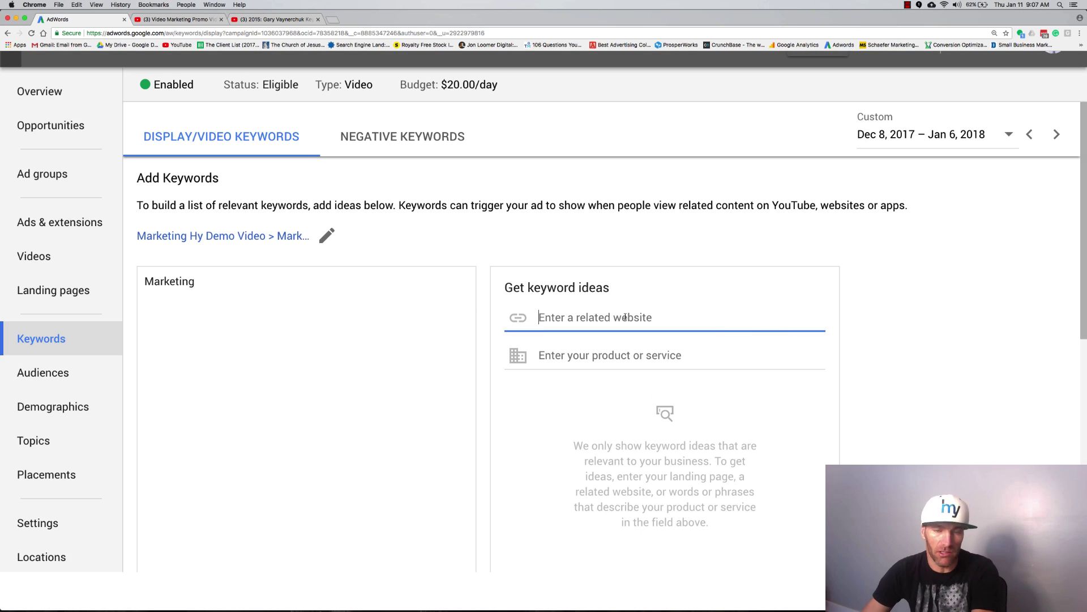
text(Marketing)
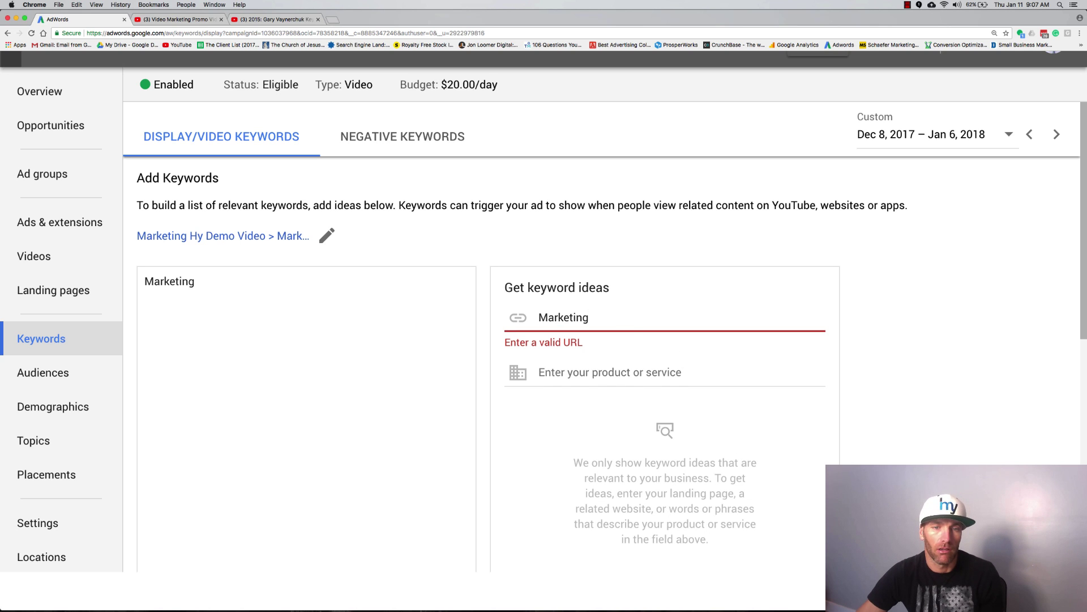
click(605, 372)
click(308, 320)
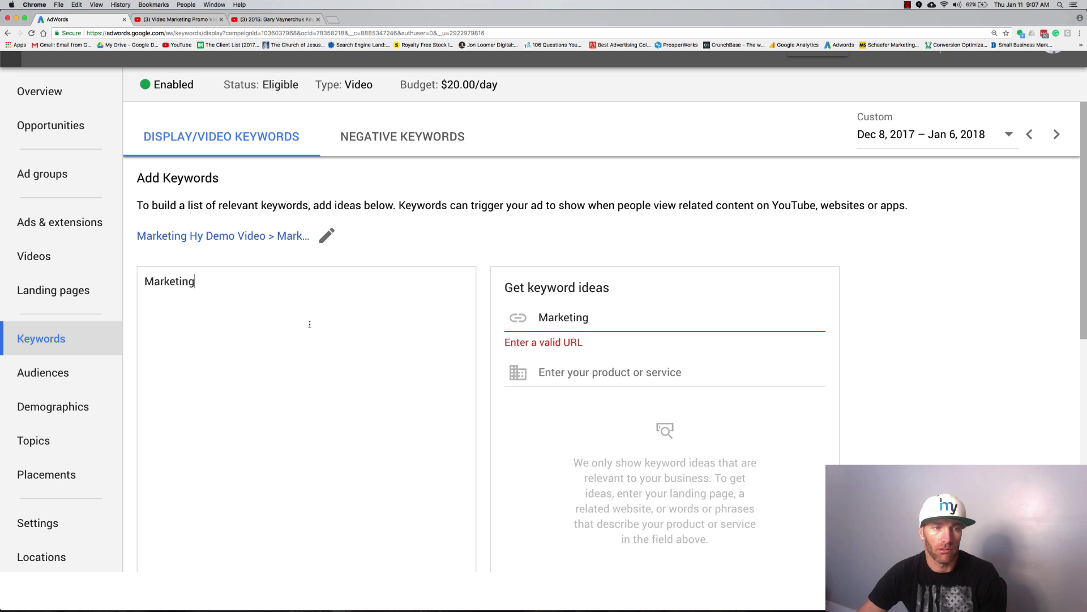
scroll(308, 321, down, 5)
scroll(265, 294, up, 6)
text(Marketing)
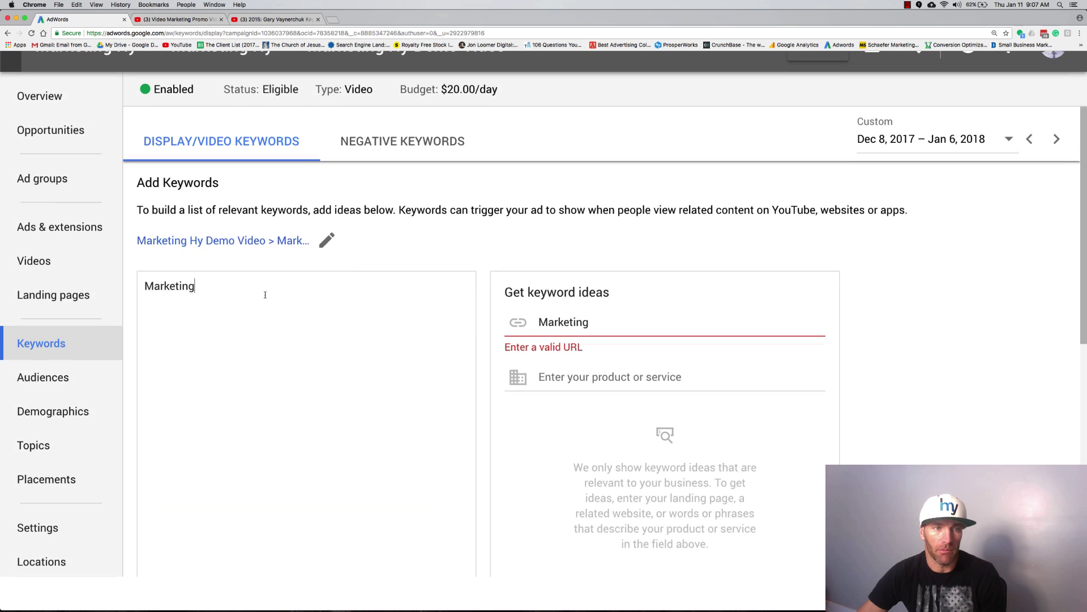
double_click(220, 299)
text(M)
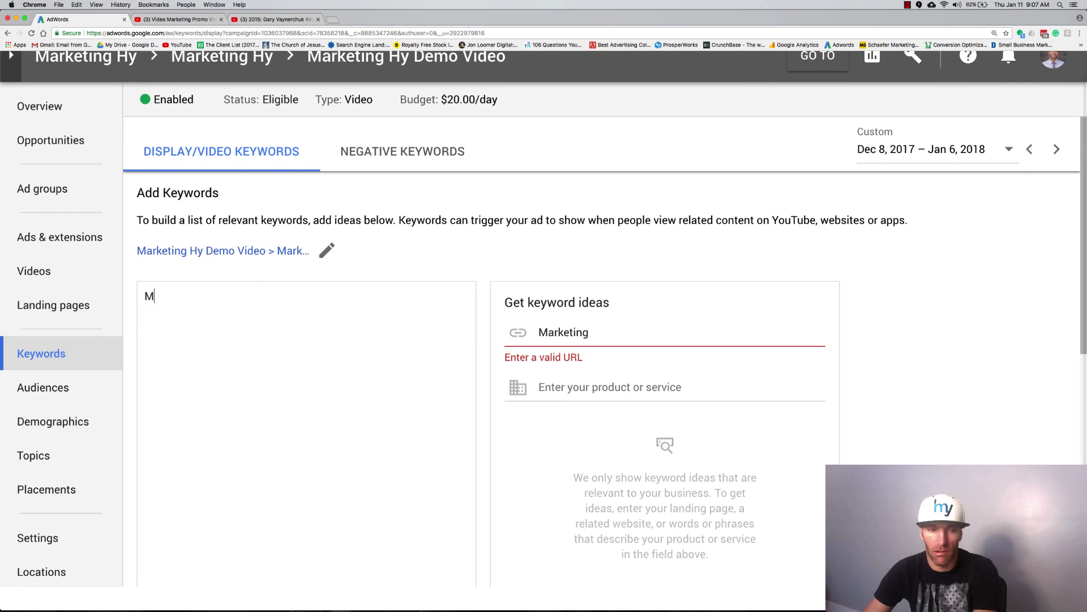
text(arketing C)
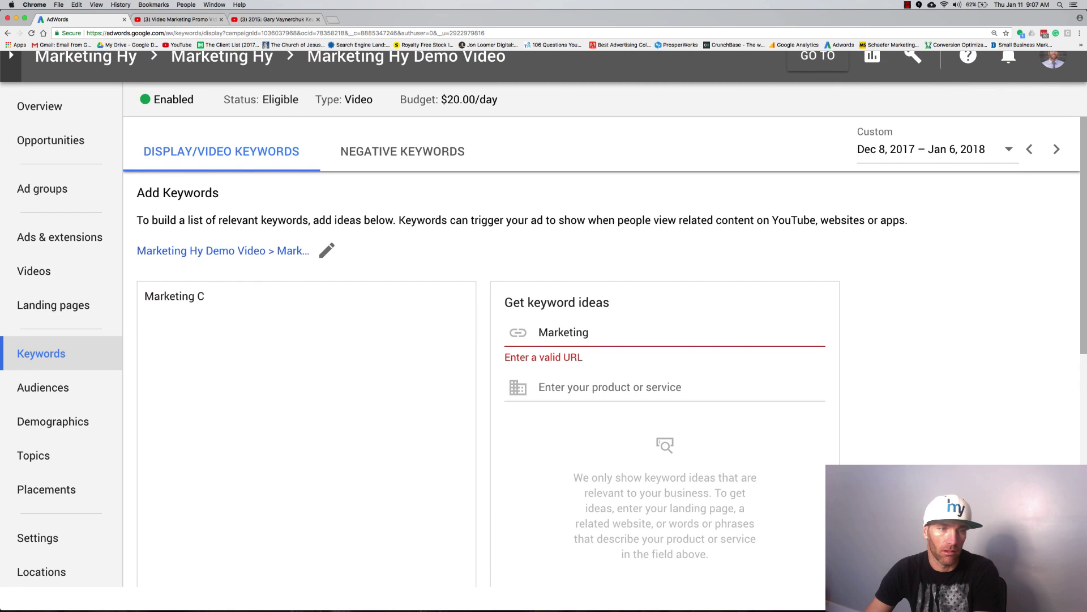
text(ompany)
key(Return)
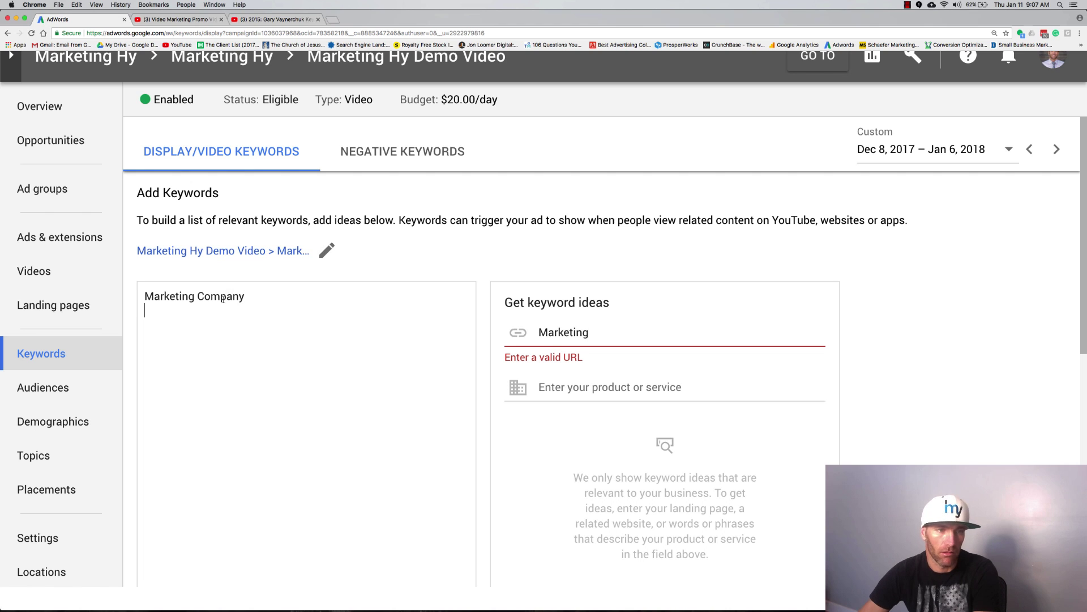
scroll(291, 320, down, 3)
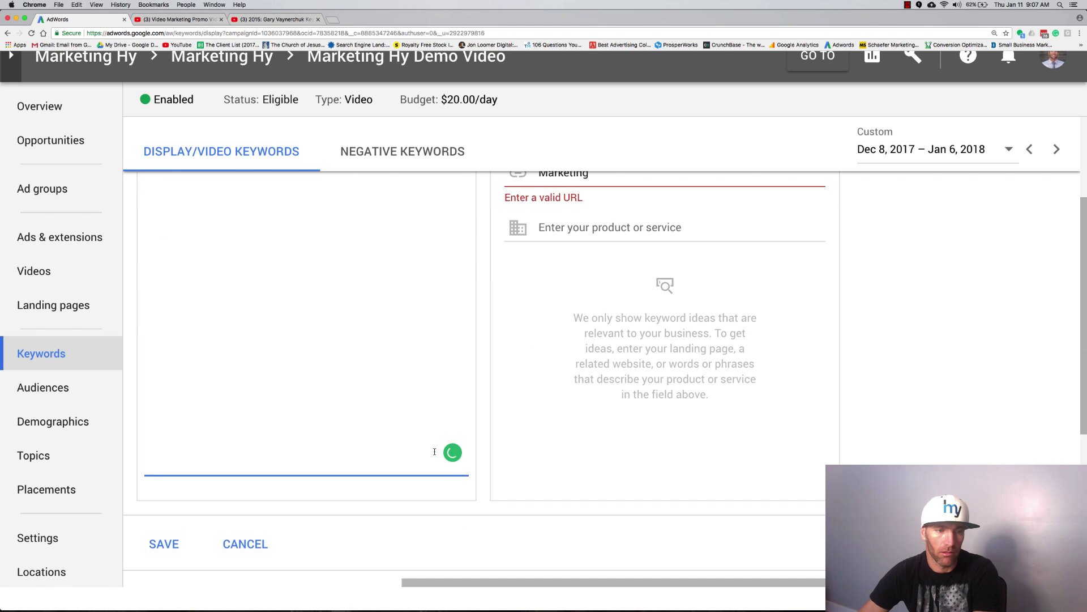
scroll(340, 408, up, 2)
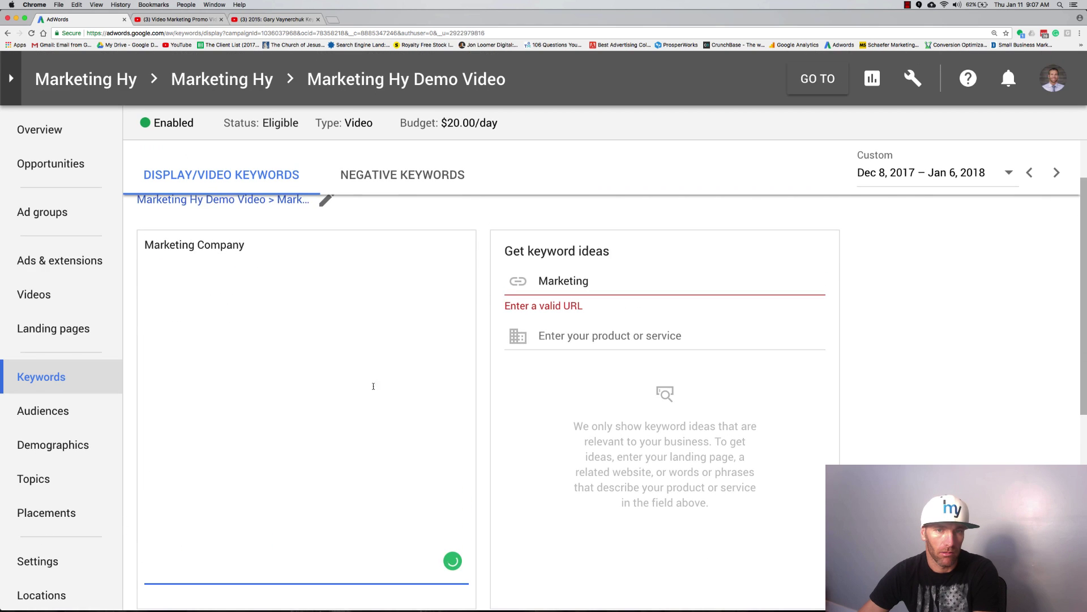
Get ideas for 'Marketing' and add advertising online marketing, online marketing strategy, online marketing social media, digital marketing advertising.
double_click(597, 283)
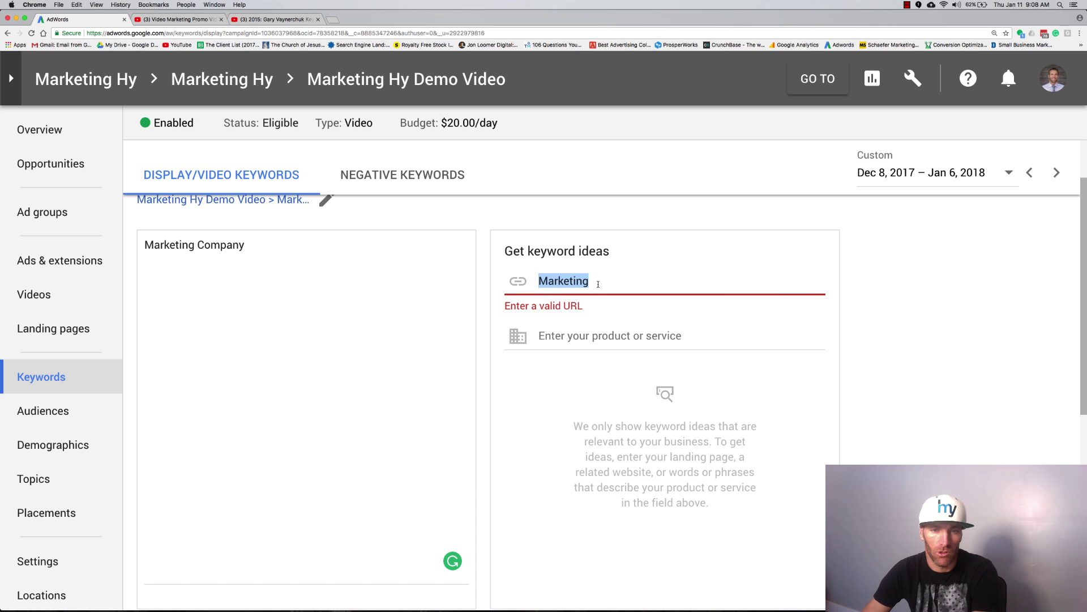
key(BackSpace)
click(593, 336)
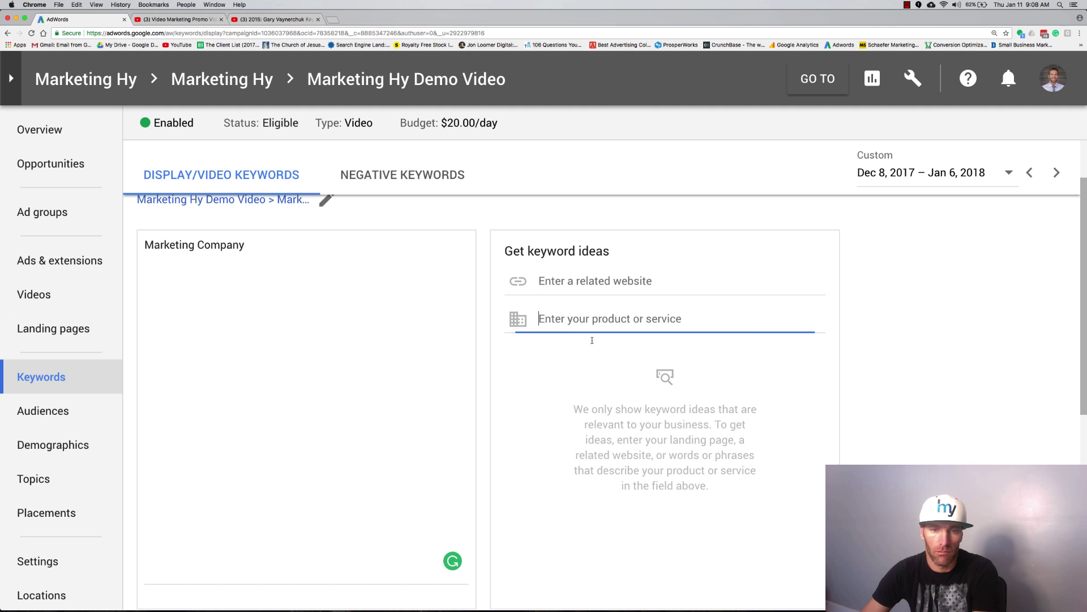
text(Marketing)
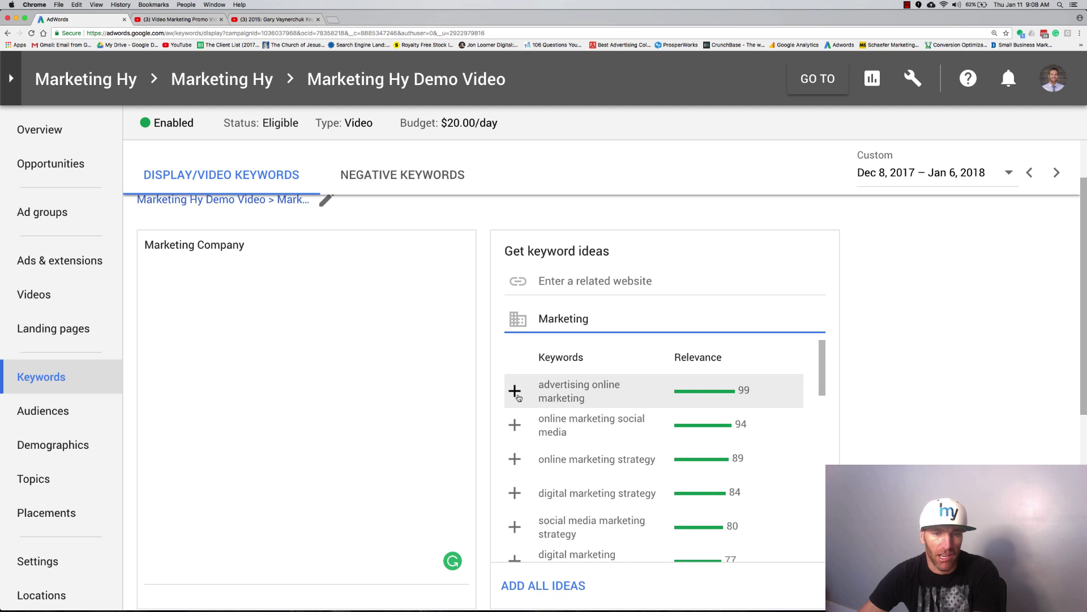
click(516, 394)
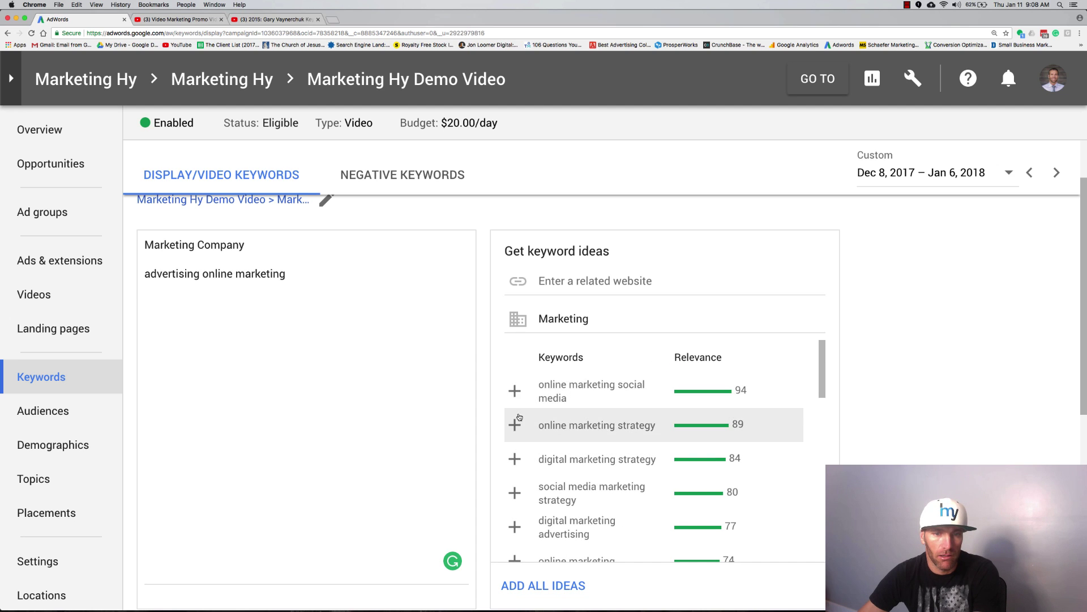
click(515, 425)
click(517, 394)
click(515, 458)
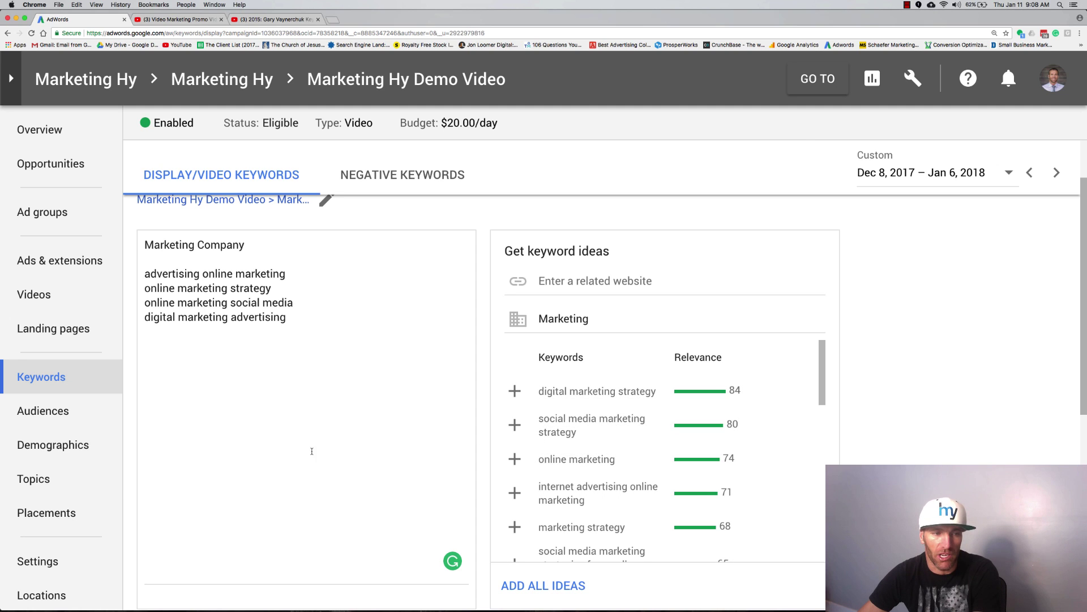
scroll(242, 411, down, 3)
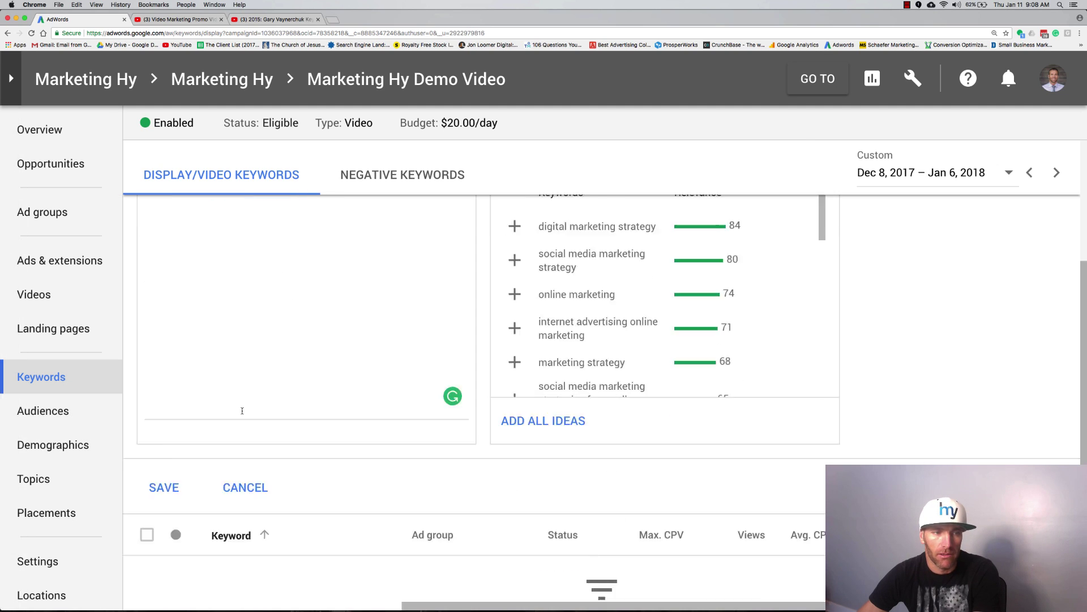
Start adding audiences and apply them to the Marketing Hy Demo ad group.
scroll(242, 410, down, 2)
click(67, 420)
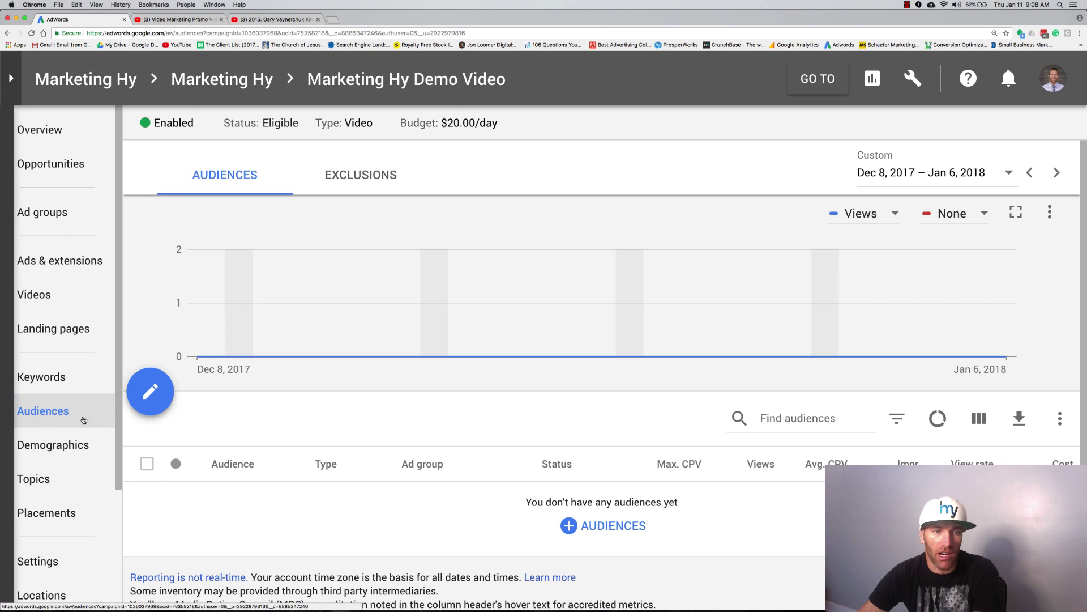
scroll(238, 432, down, 1)
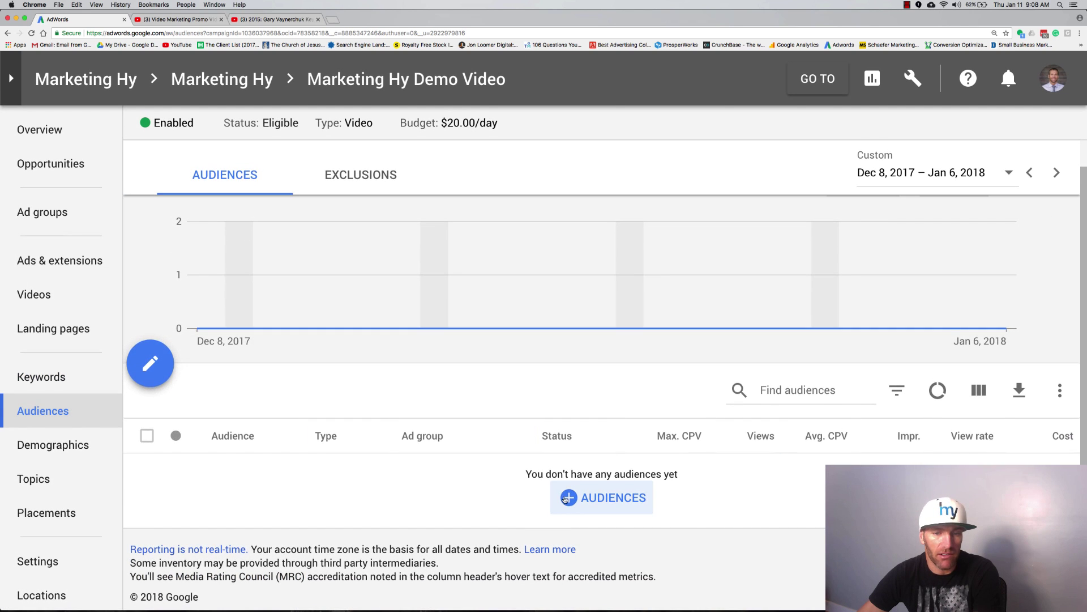
click(565, 497)
click(207, 292)
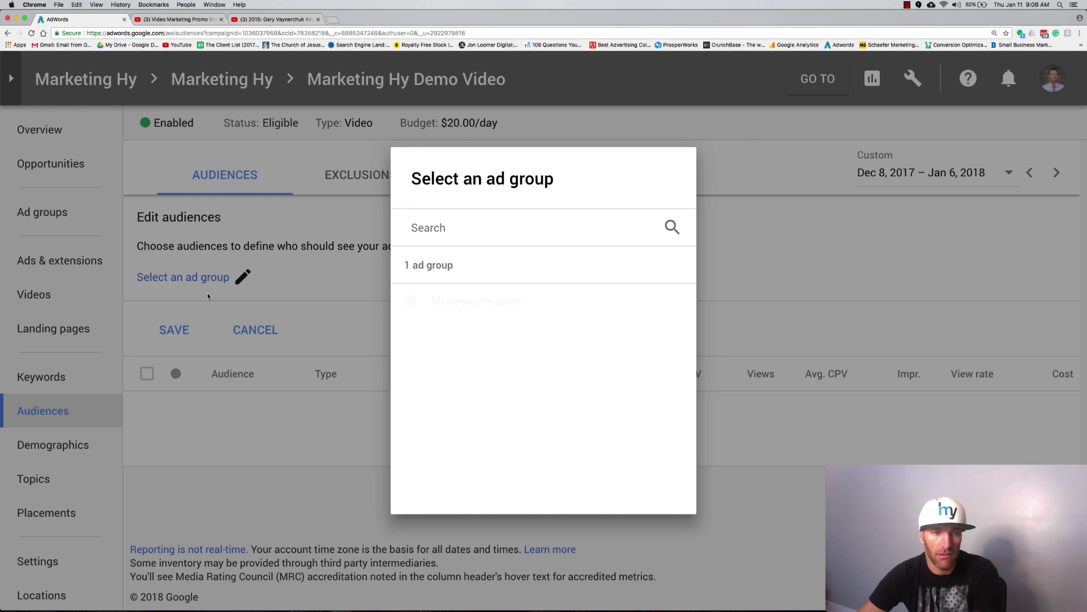
click(454, 298)
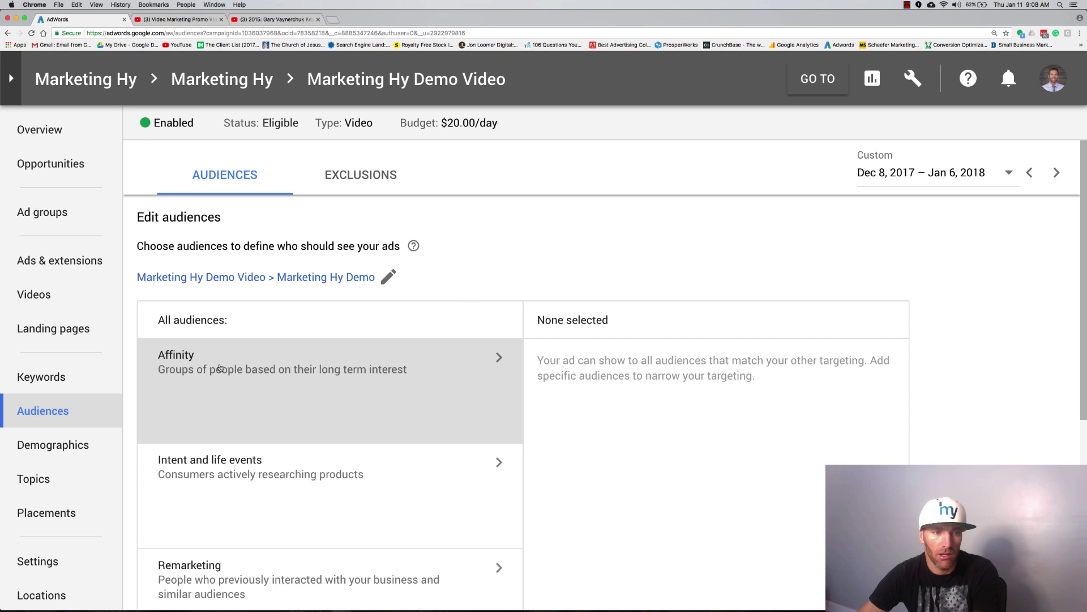
Browse the Affinity audience categories, then return to the list of all audience types.
scroll(219, 368, down, 5)
scroll(220, 368, up, 3)
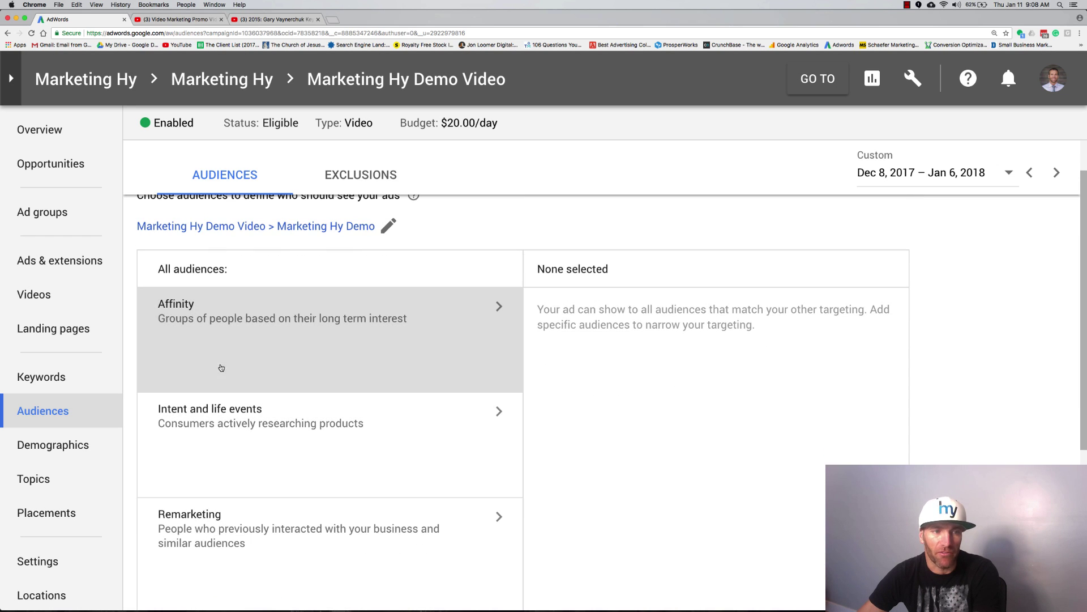
click(500, 310)
click(269, 345)
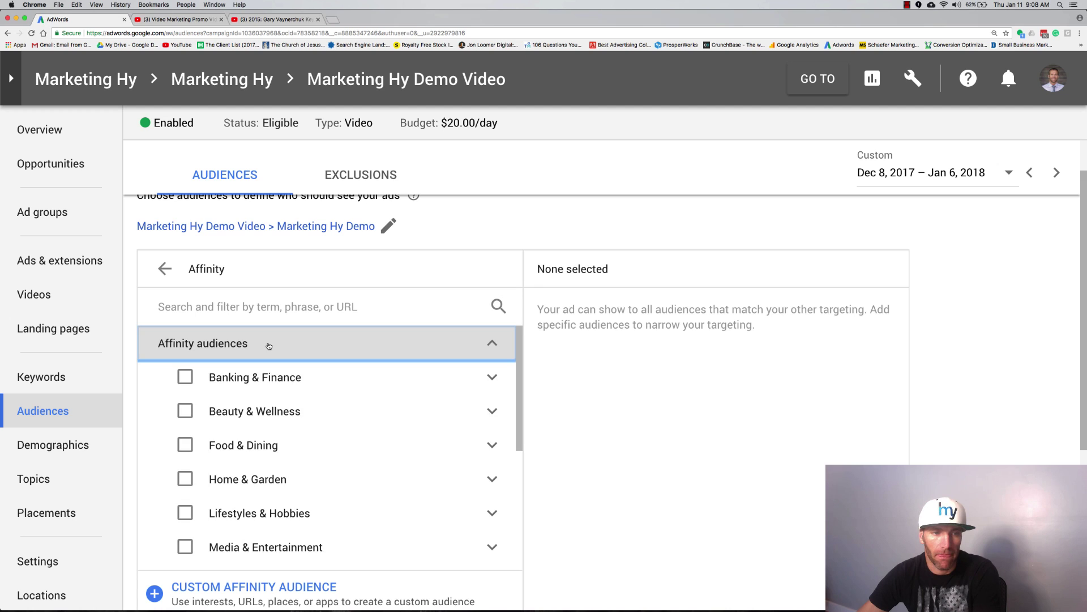
scroll(268, 345, down, 6)
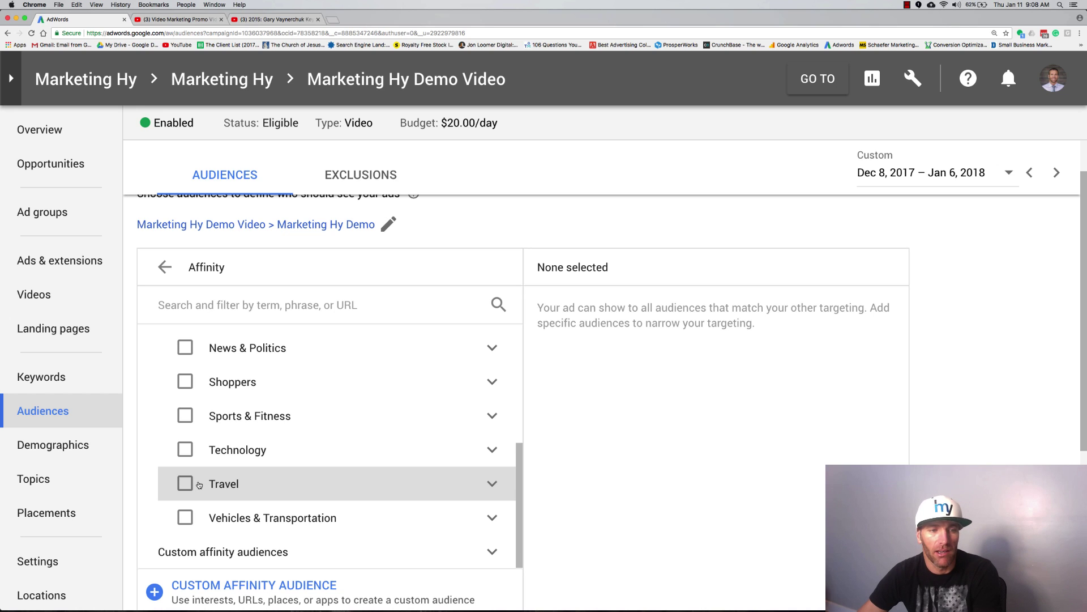
scroll(198, 490, down, 3)
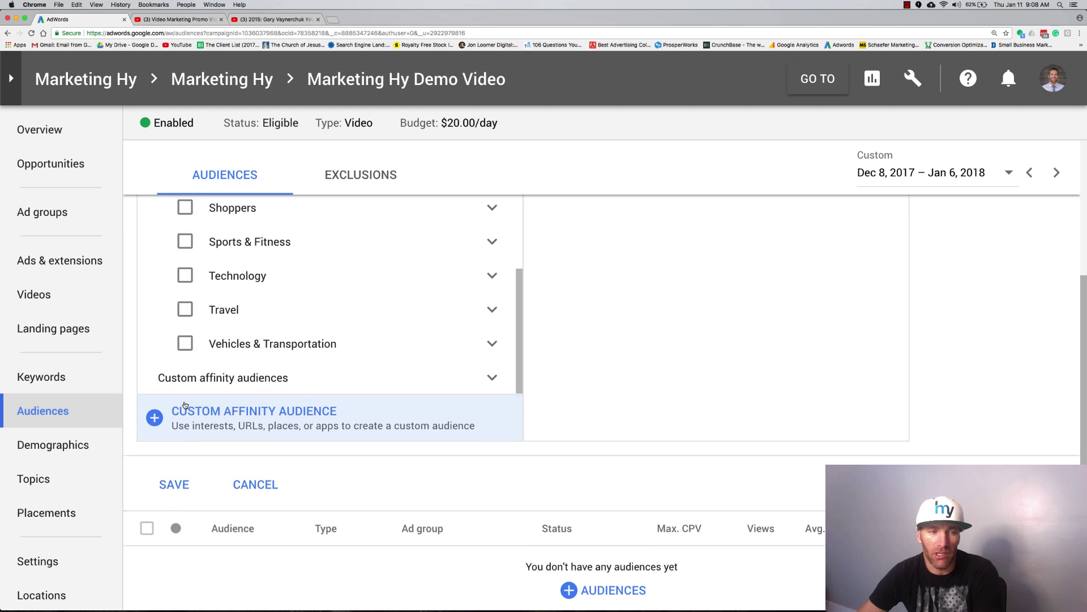
scroll(185, 405, up, 10)
click(163, 319)
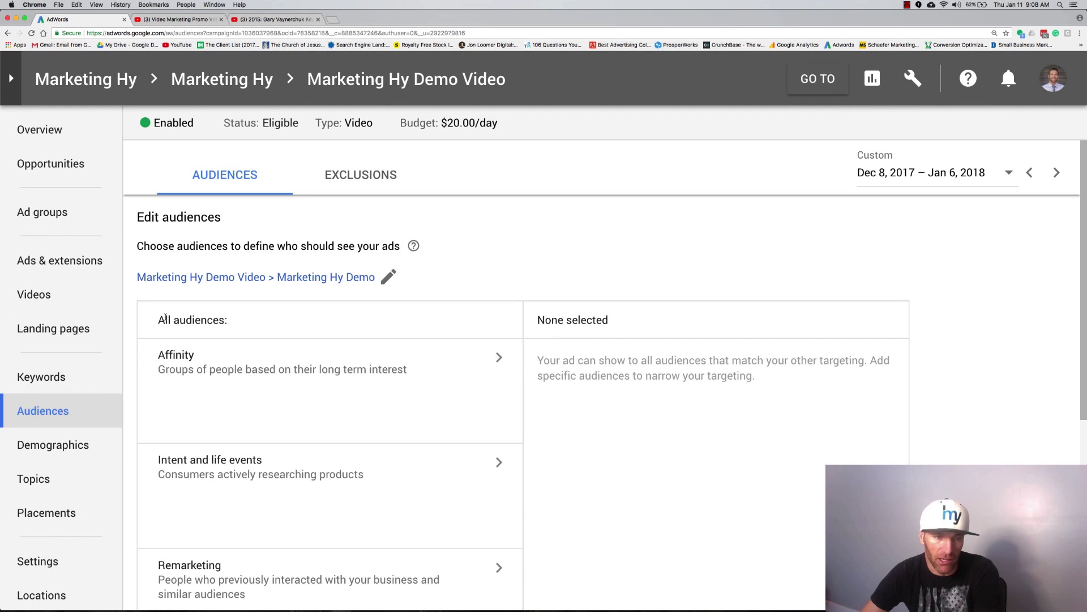
scroll(255, 363, down, 1)
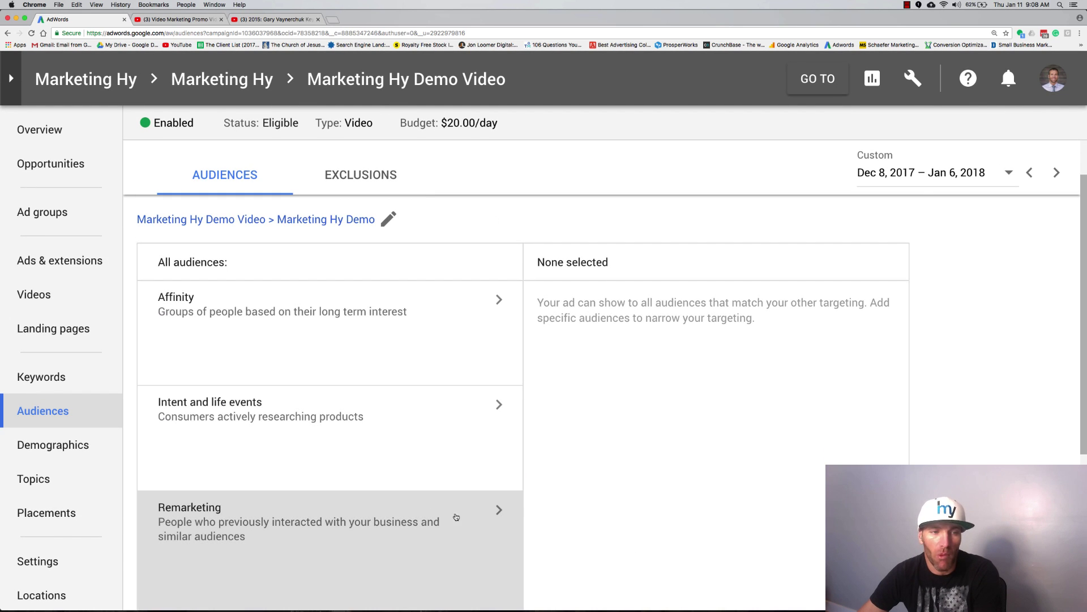
Open Remarketing and review Similar, Combined, Website visitors, YouTube users and Customer lists.
click(456, 517)
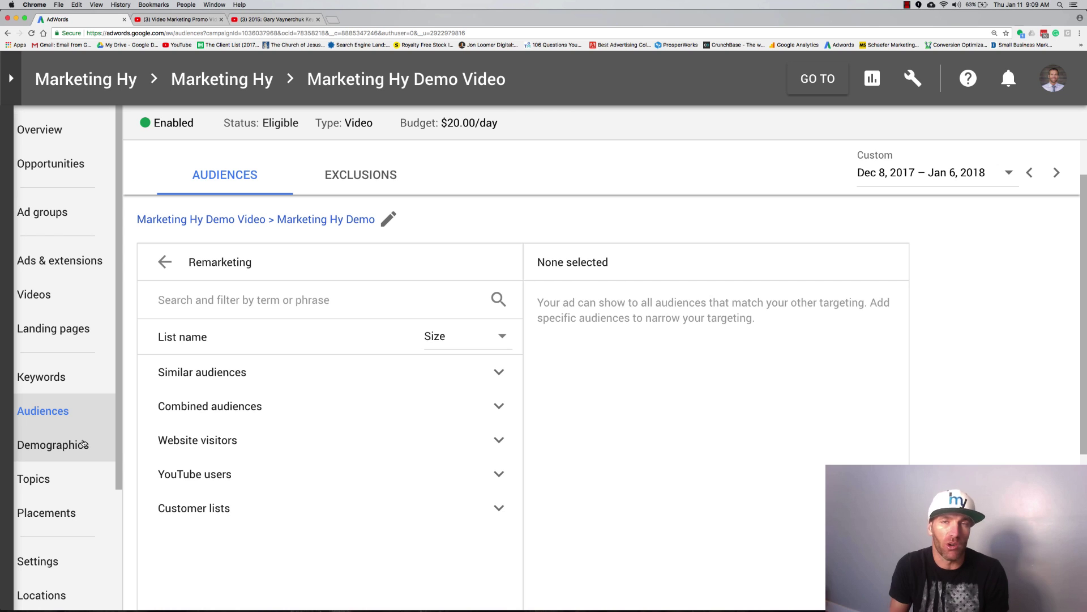
scroll(84, 443, down, 4)
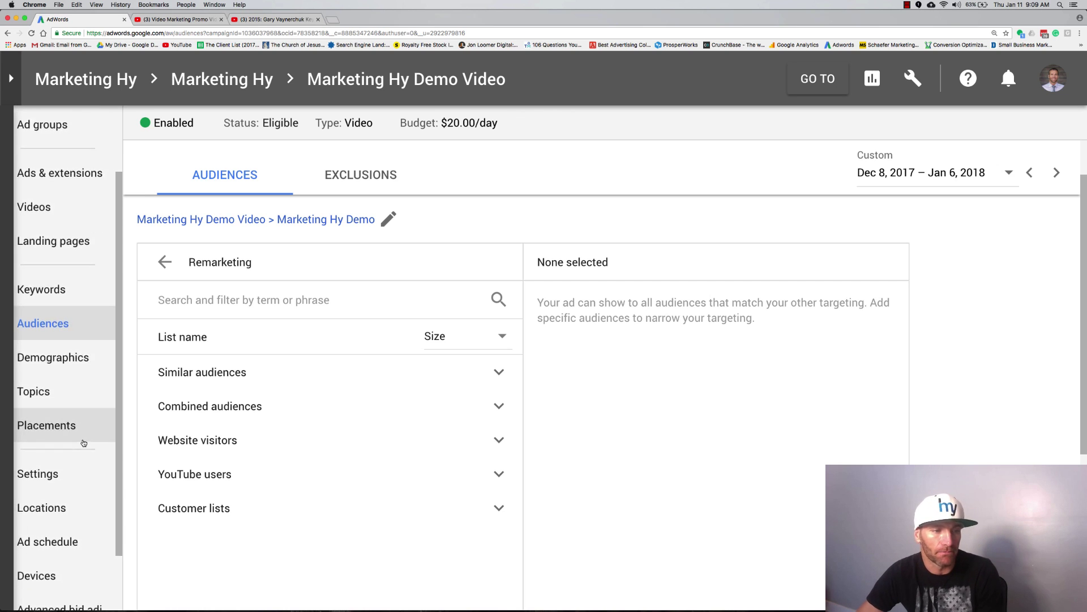
scroll(84, 444, up, 4)
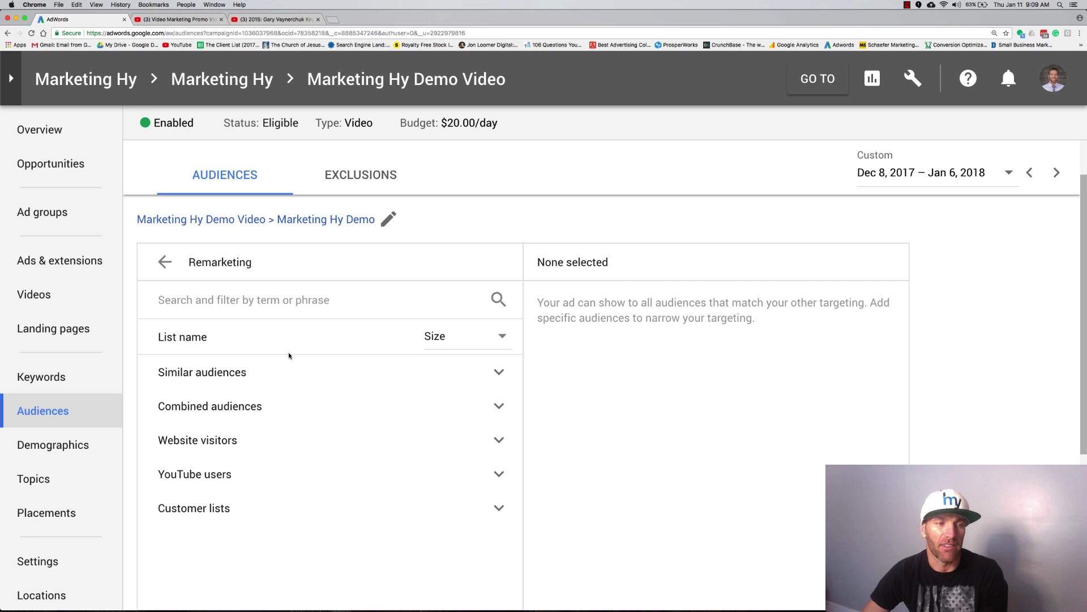
scroll(289, 355, down, 2)
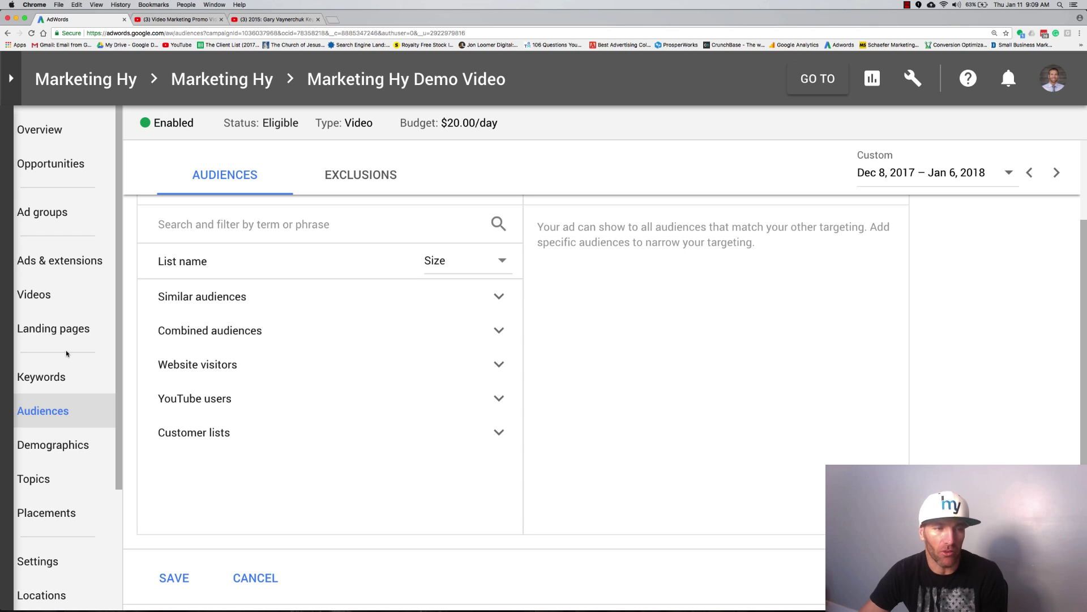
scroll(66, 354, down, 3)
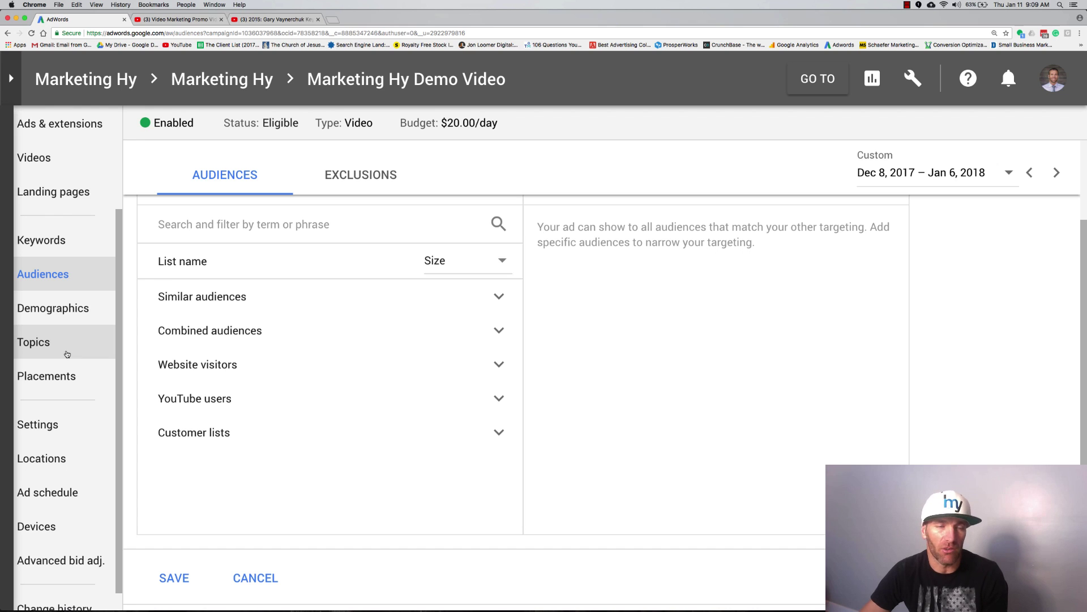
scroll(66, 354, down, 1)
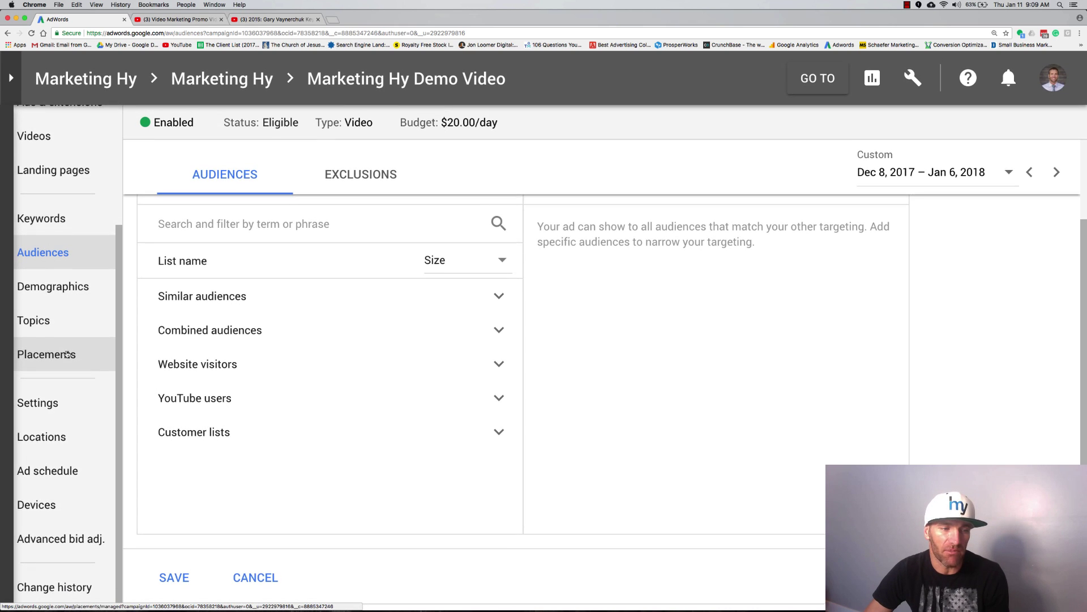
Check the Devices, Ad schedule and United States Locations pages, ending on Advanced bid adjustments.
click(73, 504)
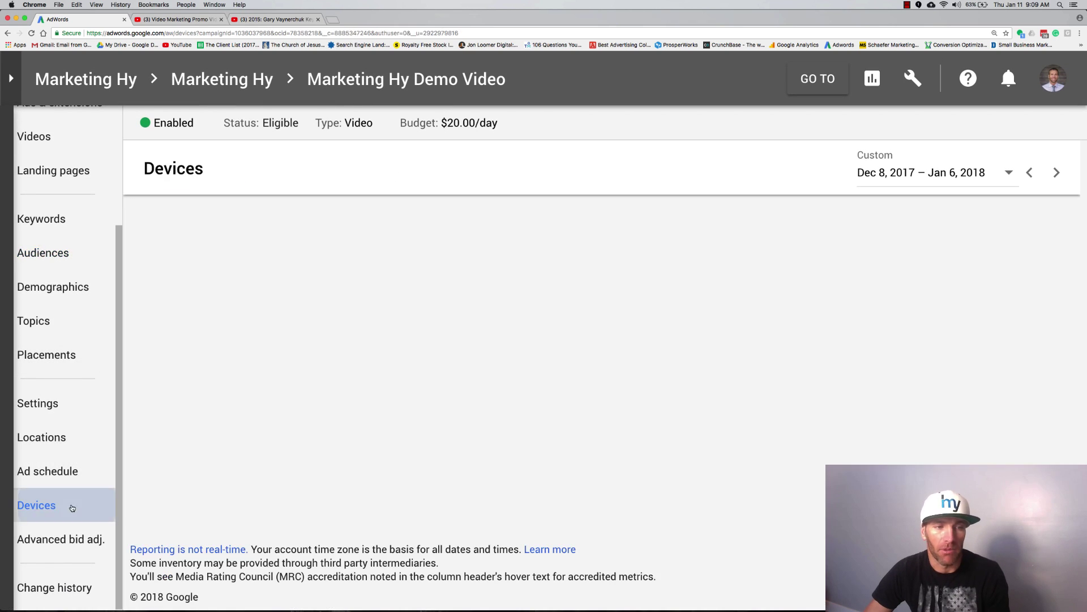
scroll(224, 370, down, 3)
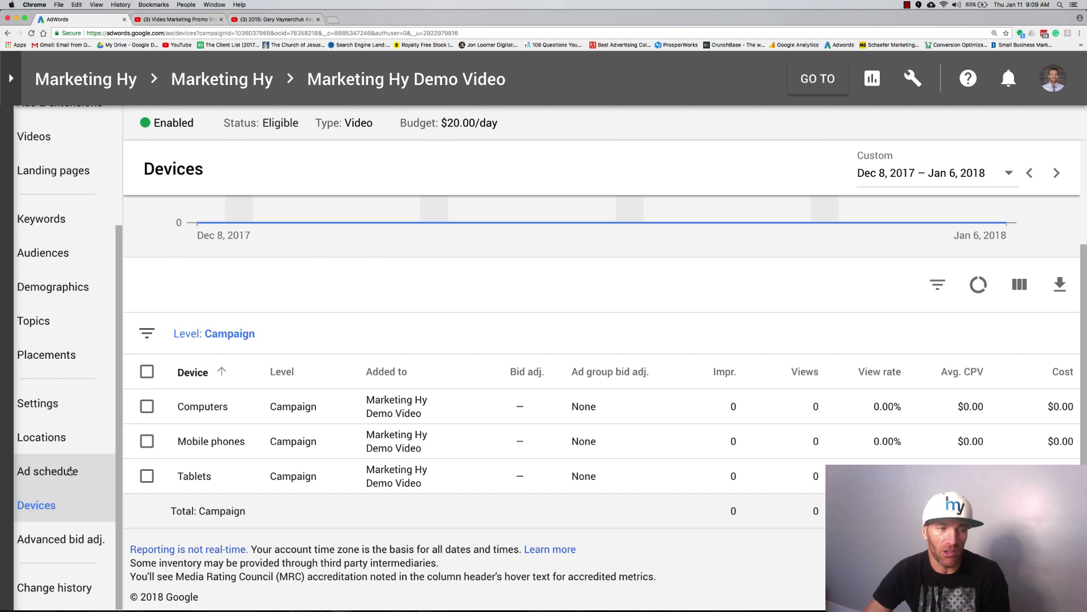
click(70, 473)
click(68, 440)
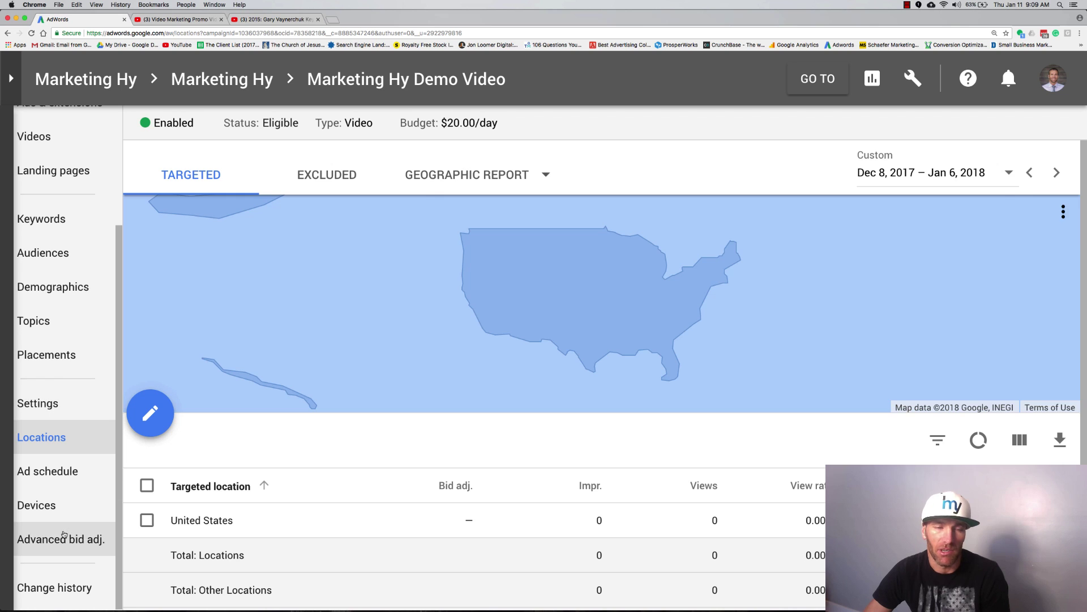
click(61, 541)
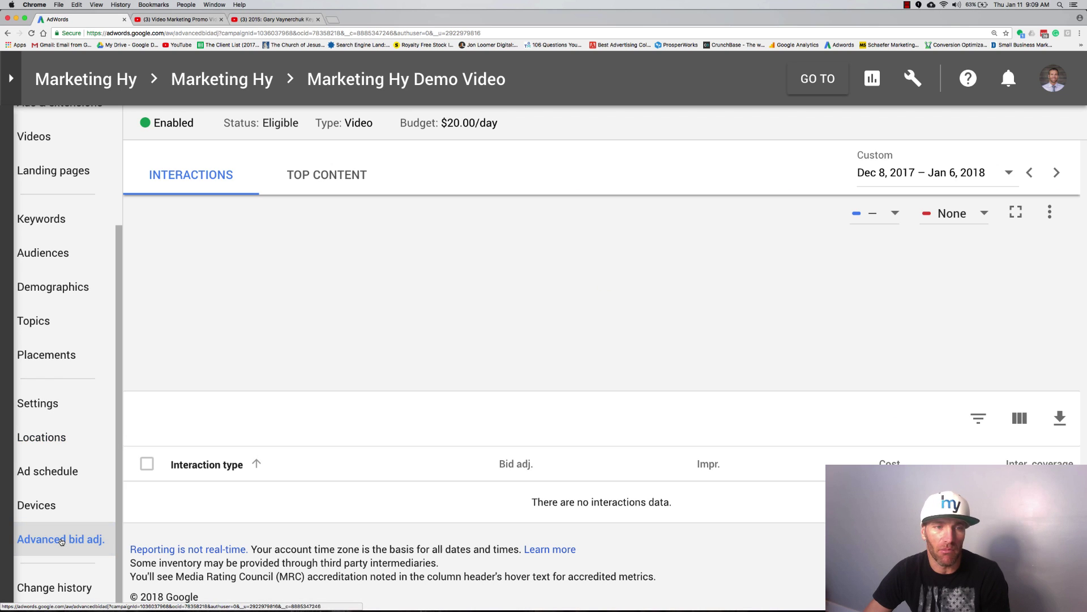